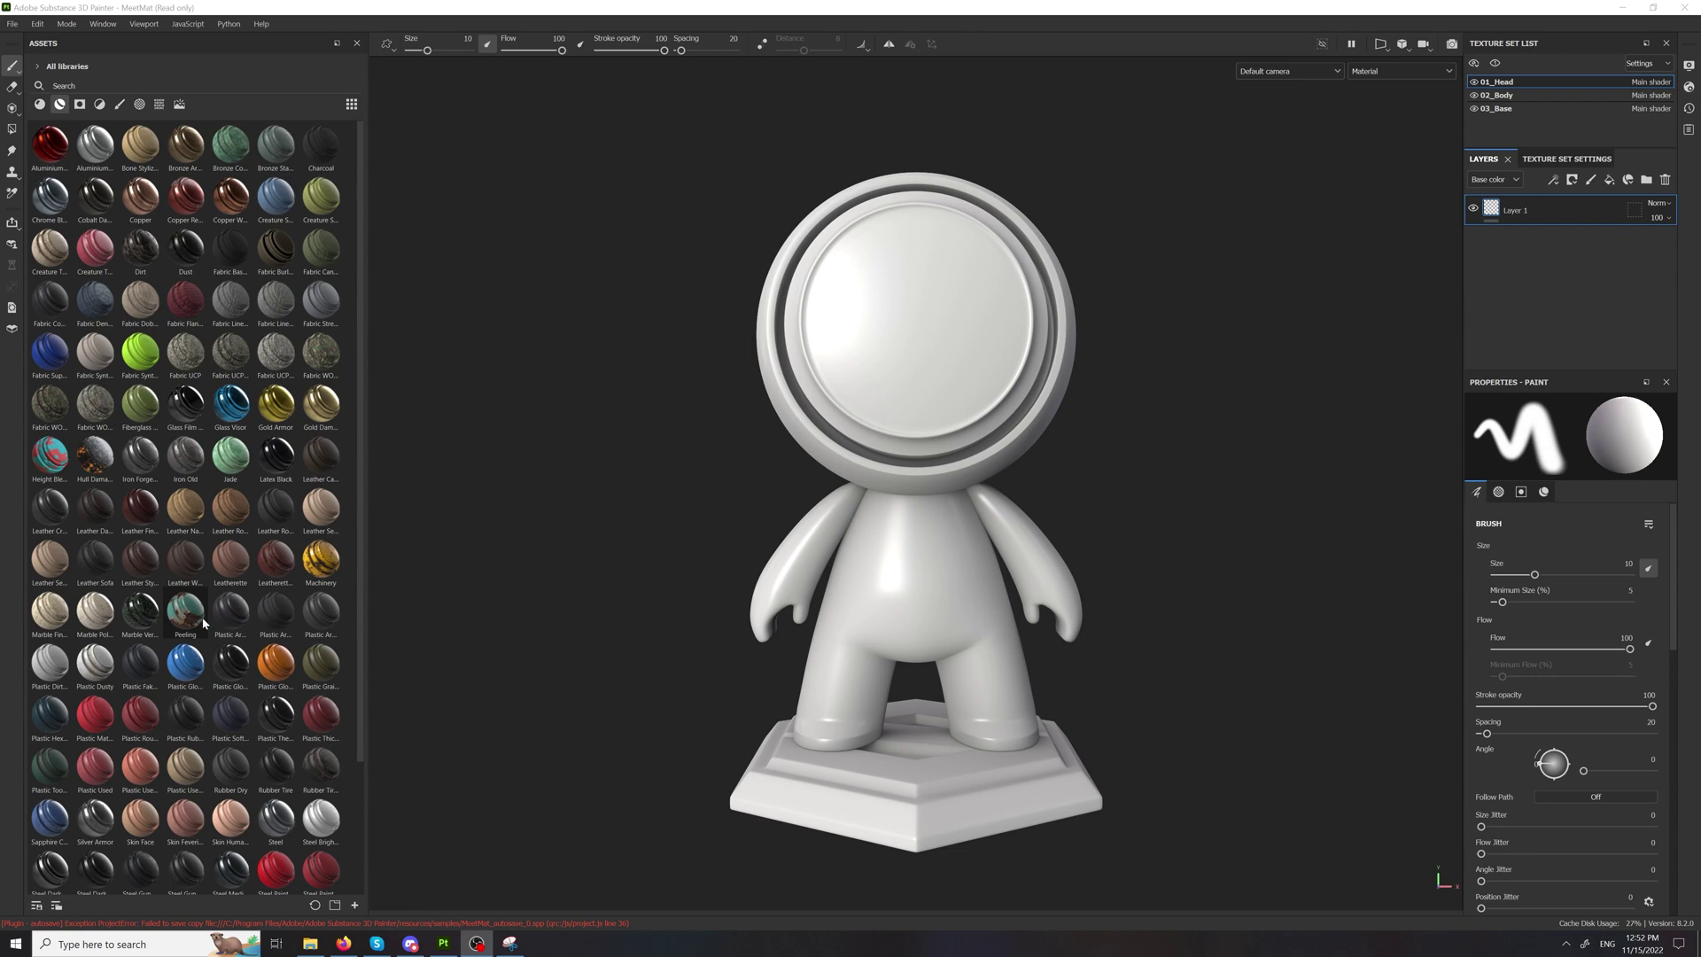
# Step: Apply the Peeling smart material to the character's head
pyautogui.moveTo(190, 617); pyautogui.dragTo(885, 401)
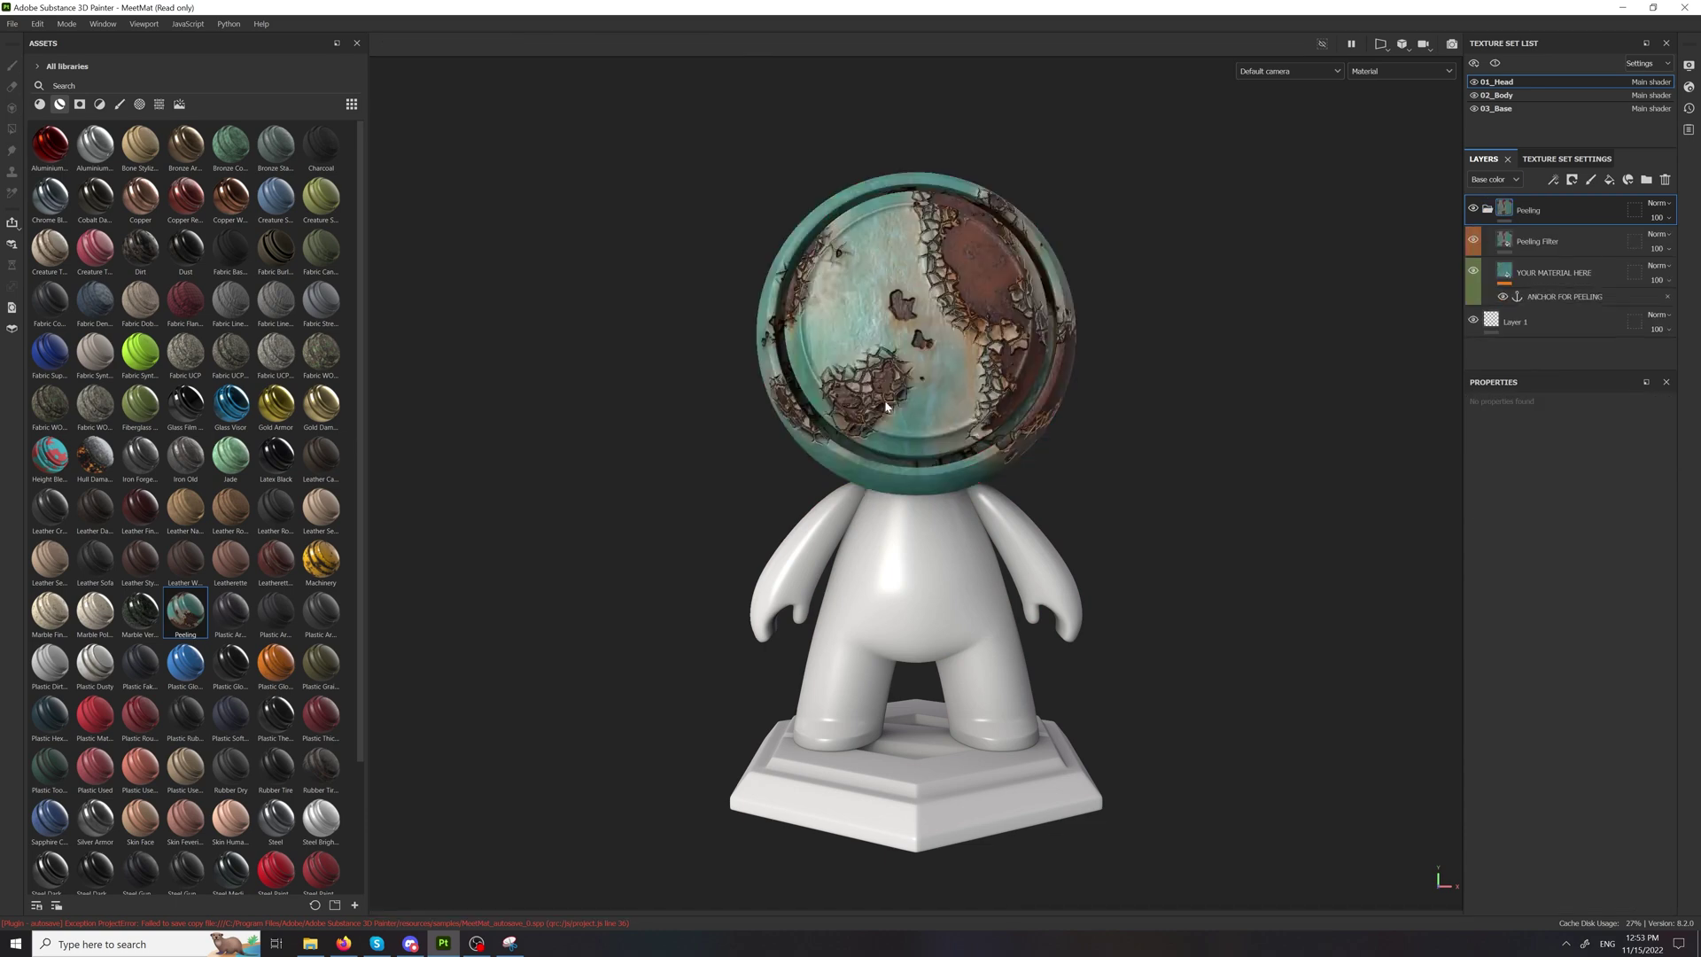
pyautogui.keyDown('alt'); pyautogui.moveTo(939, 347); pyautogui.dragTo(888, 496, button='middle'); pyautogui.keyUp('alt')
pyautogui.scroll(4, 877, 506)
pyautogui.moveTo(872, 510)
pyautogui.keyDown('alt'); pyautogui.mouseDown()
pyautogui.moveTo(925, 472)
pyautogui.moveTo(890, 514)
pyautogui.mouseUp(); pyautogui.keyUp('alt')
pyautogui.keyDown('alt'); pyautogui.moveTo(881, 525); pyautogui.dragTo(937, 512, button='middle'); pyautogui.keyUp('alt')
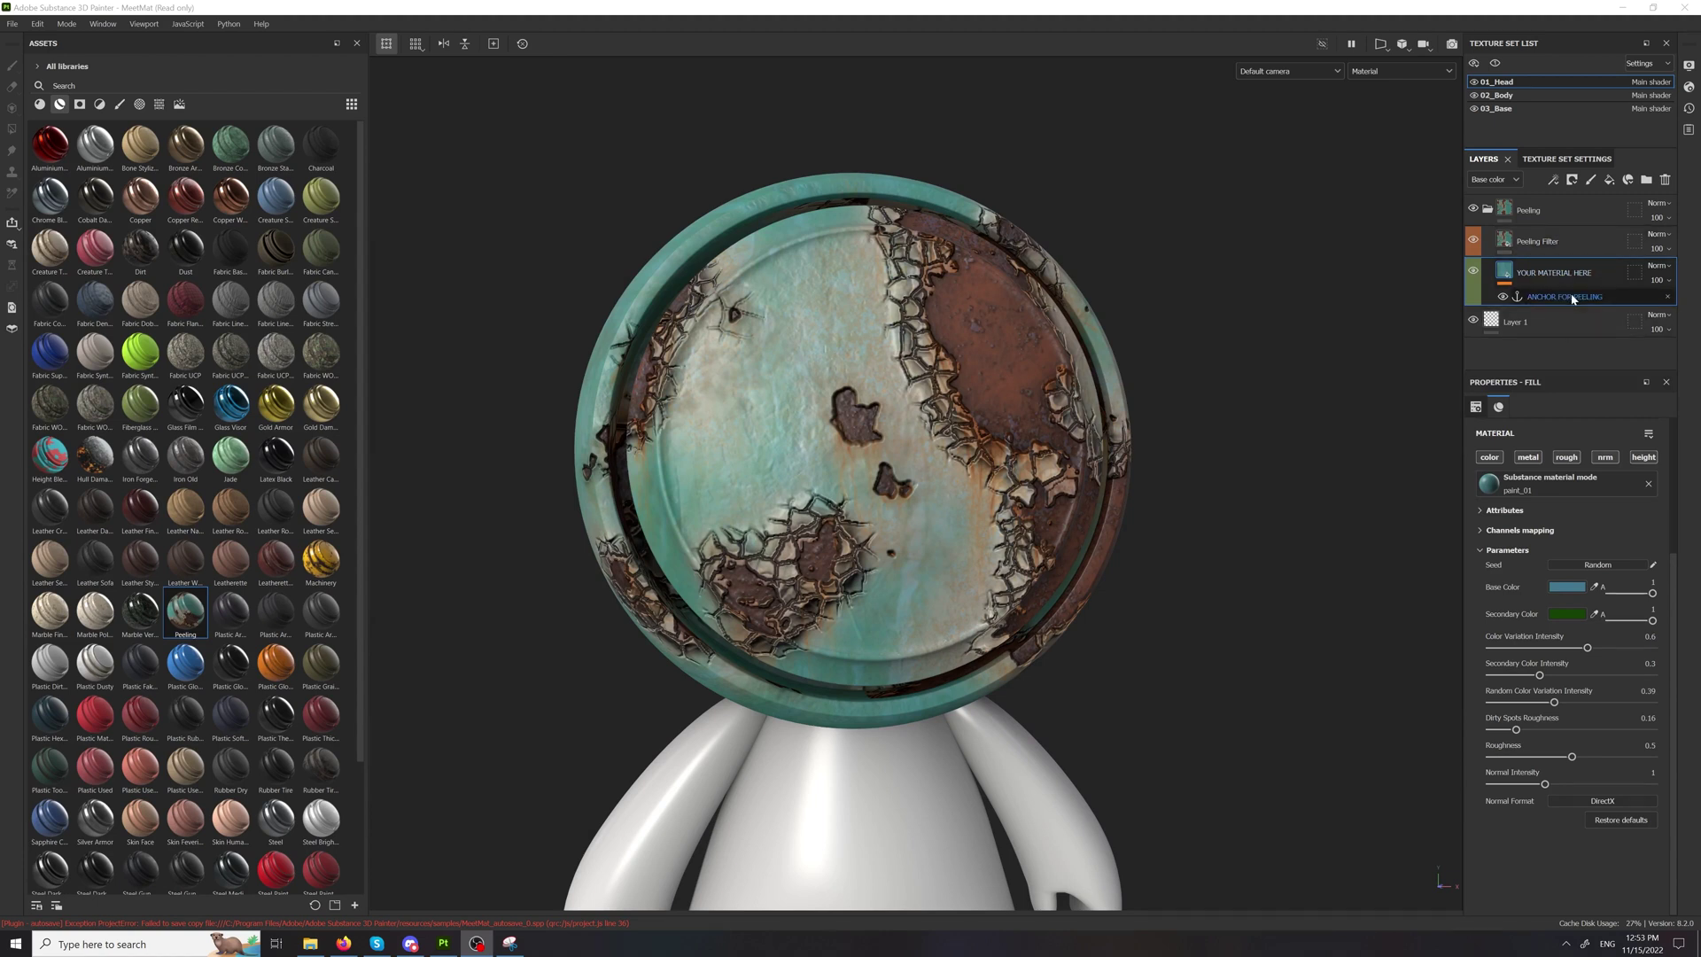
# Step: Examine the anchor point on the YOUR MATERIAL HERE layer and the anchor image inputs of the Peeling Filter layer
pyautogui.rightClick(1601, 271)
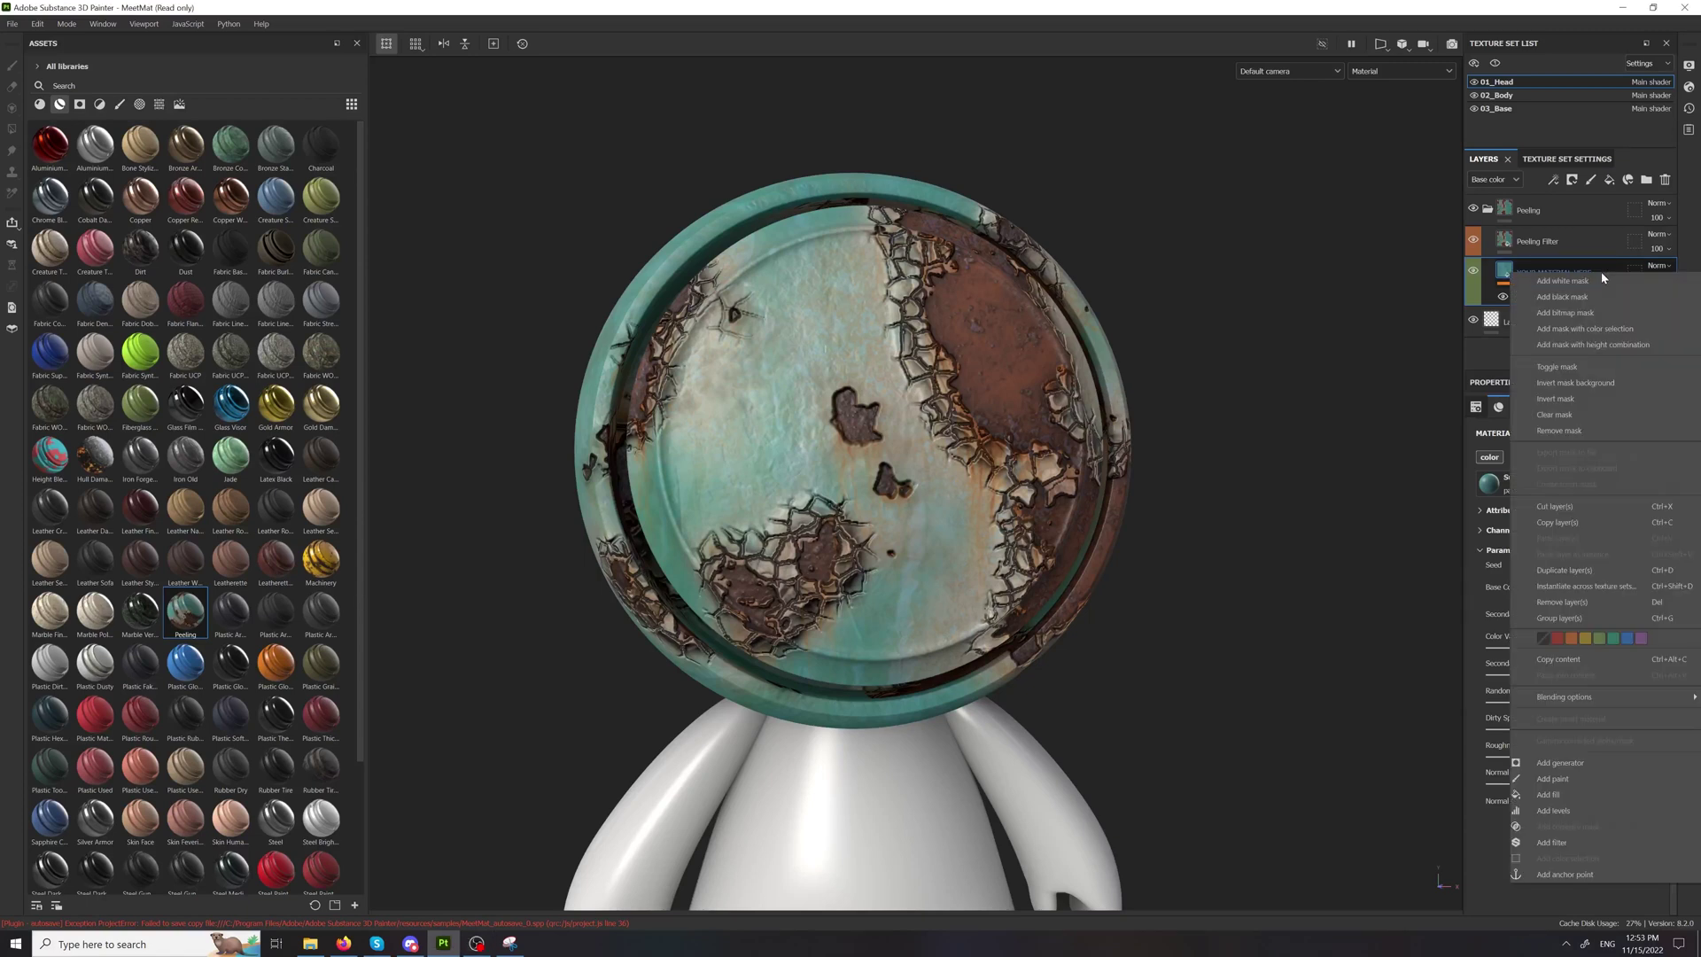
pyautogui.click(1575, 253)
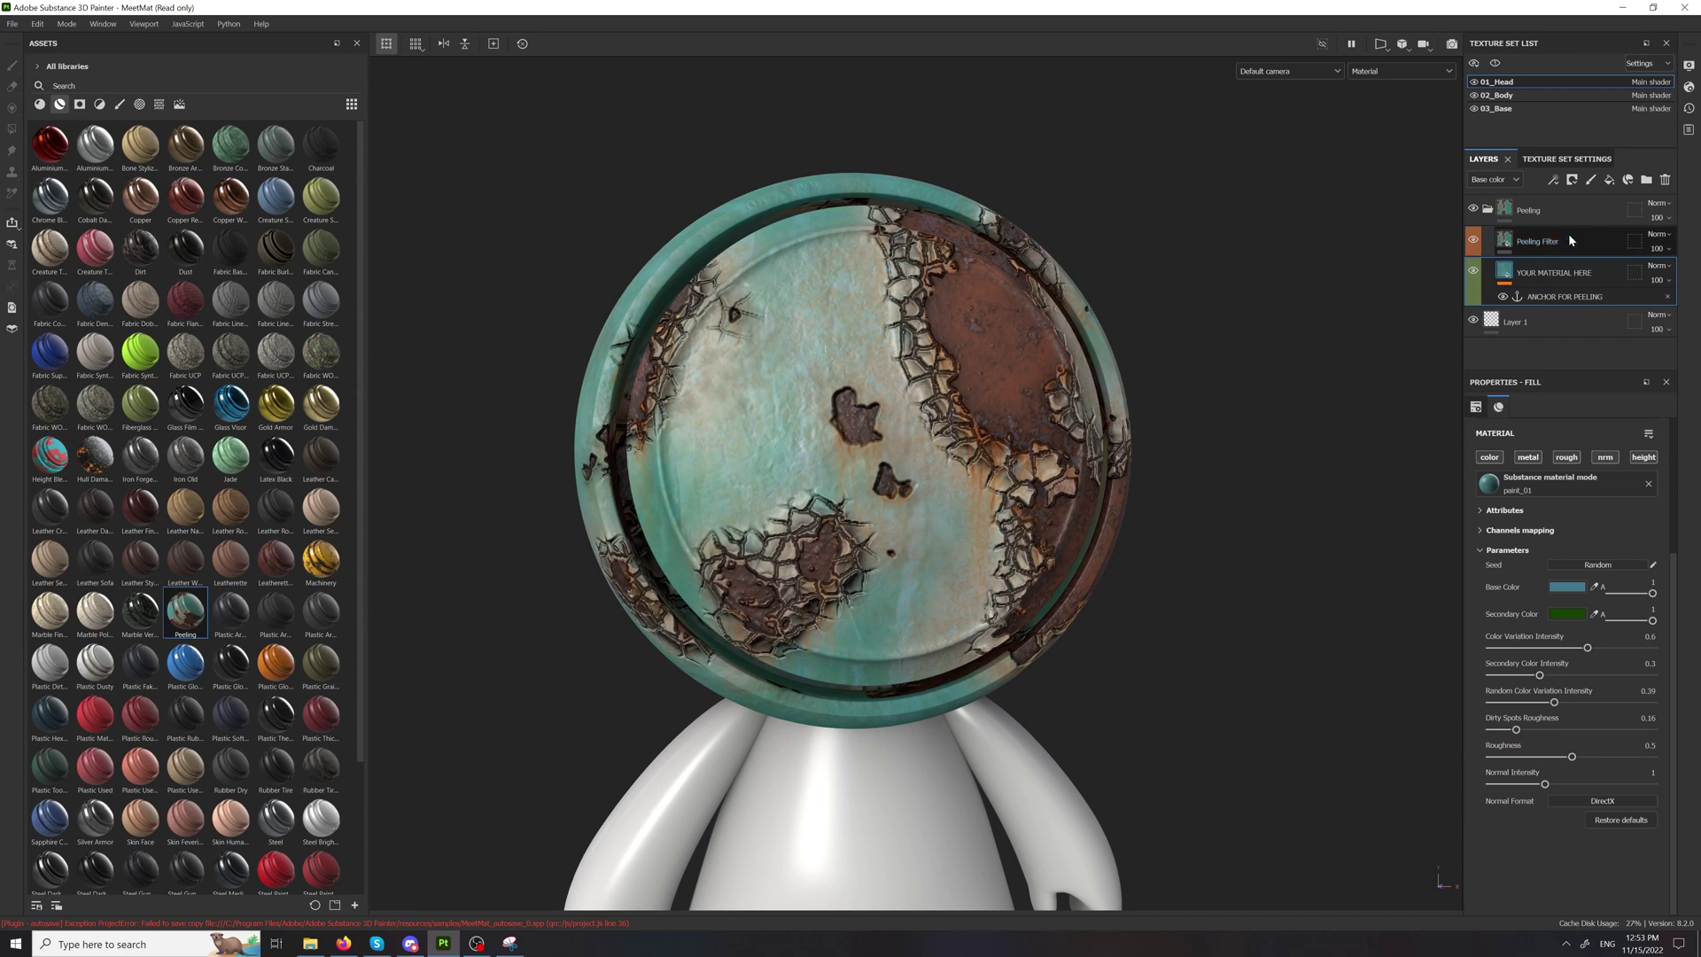
pyautogui.moveTo(1578, 246); pyautogui.dragTo(1532, 267)
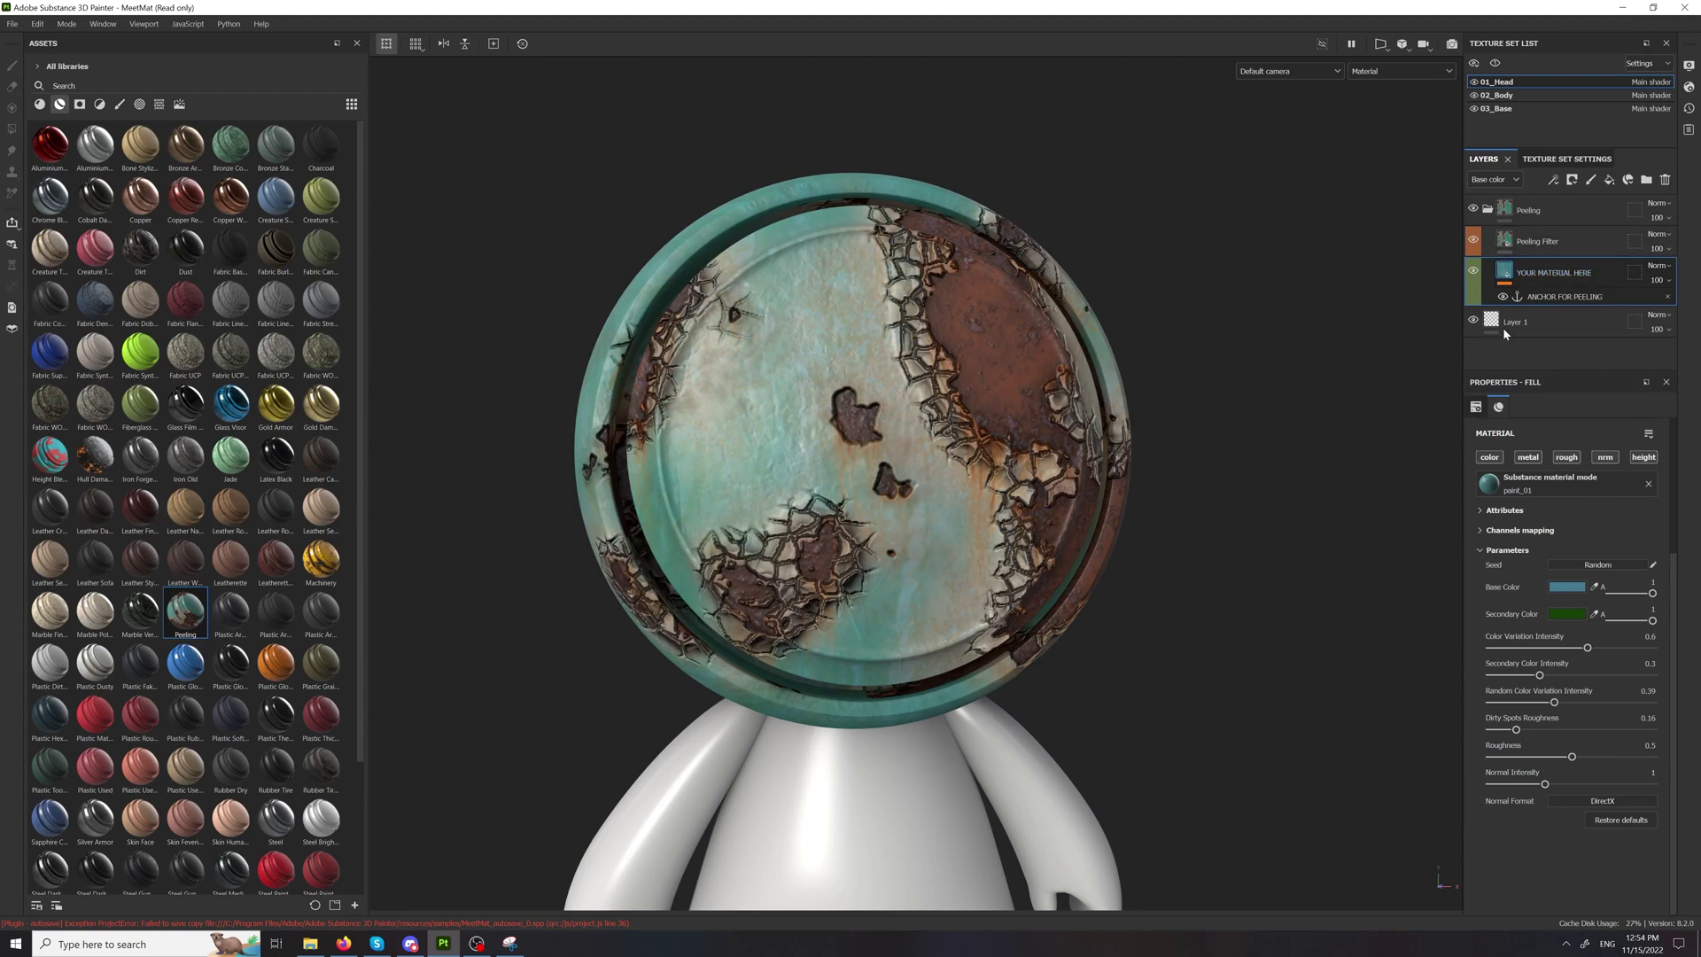
pyautogui.rightClick(1597, 279)
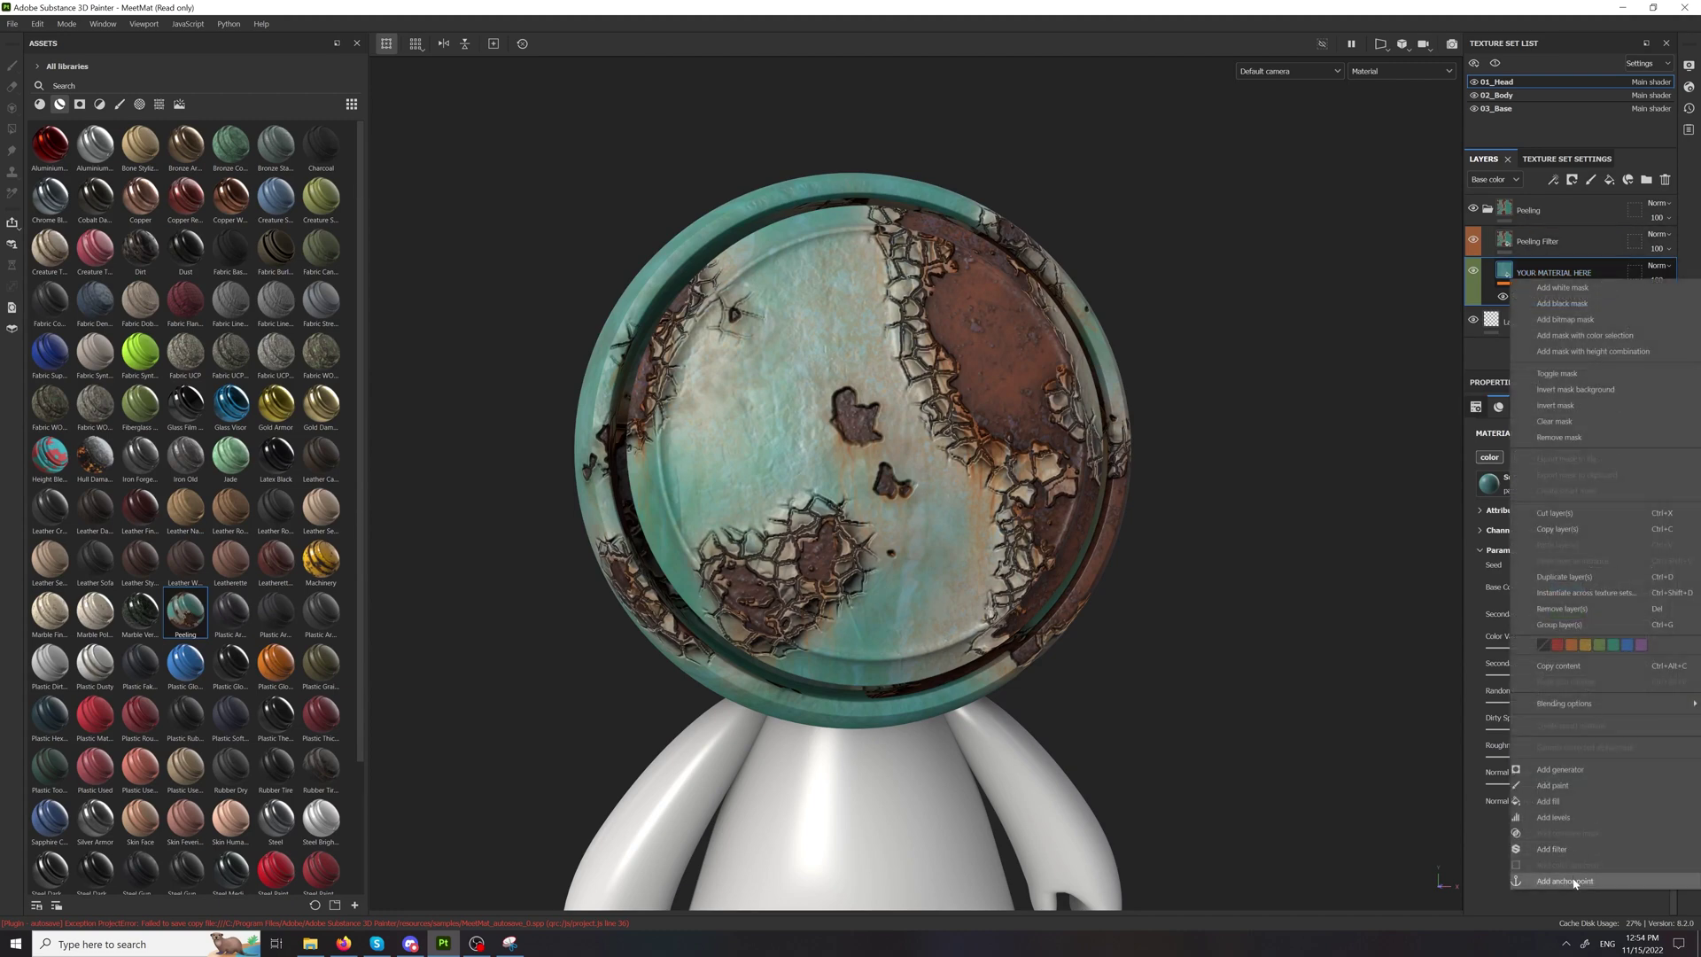
pyautogui.click(1575, 251)
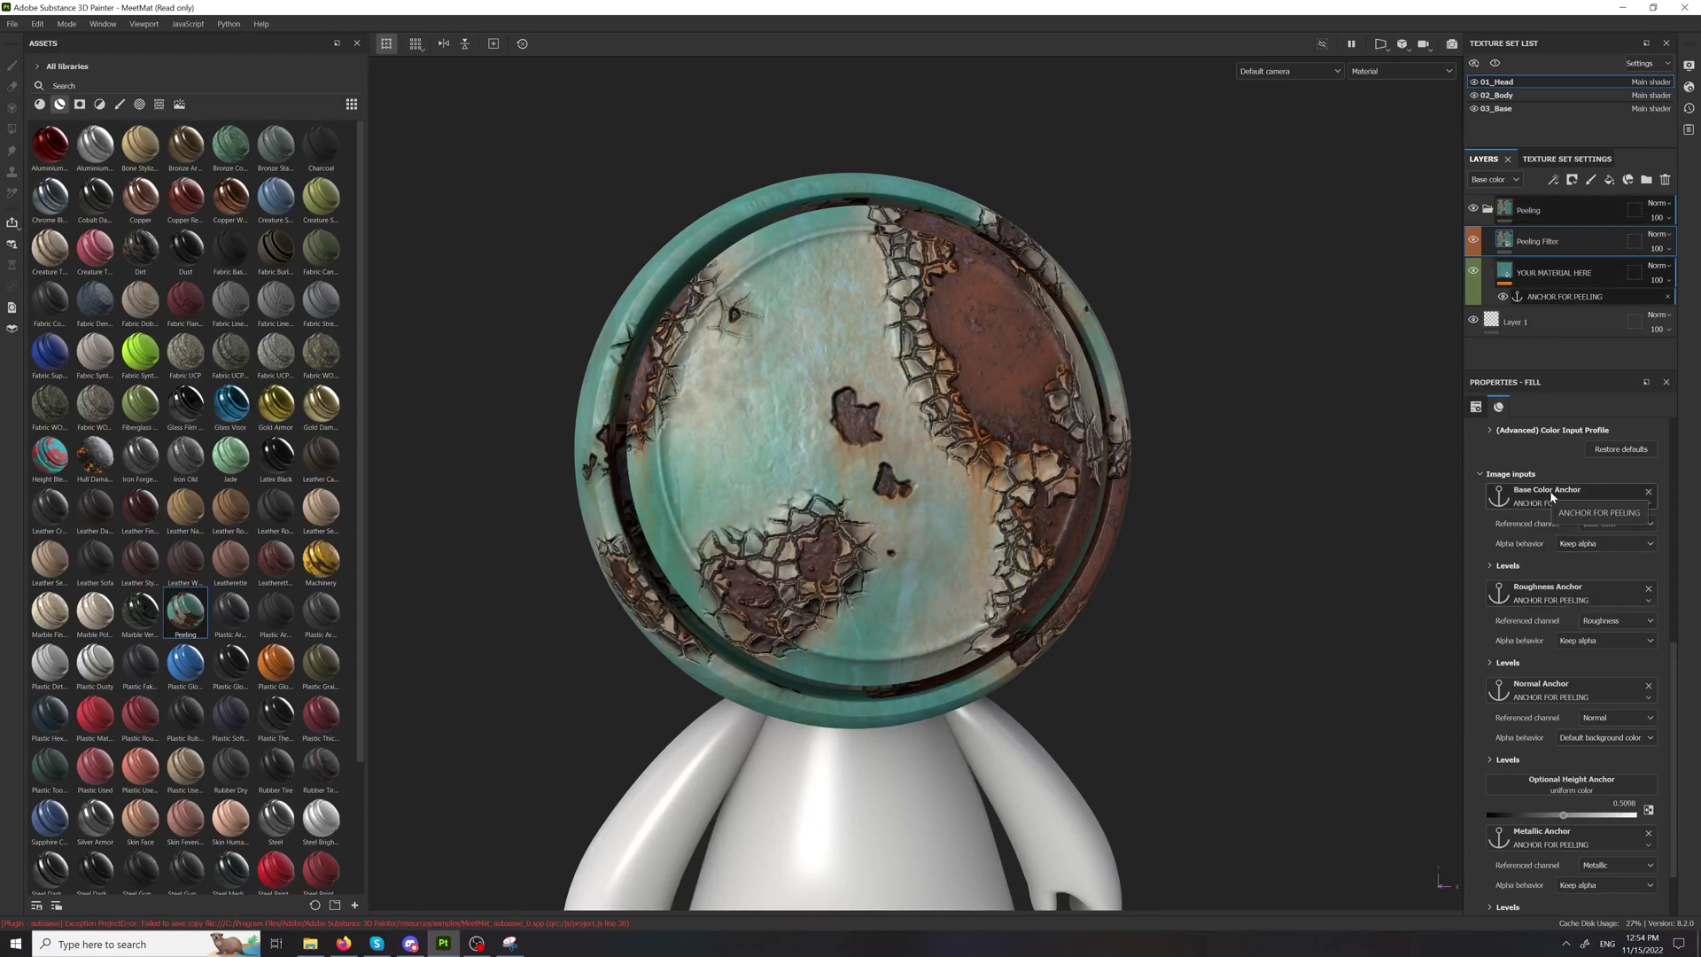
pyautogui.click(1618, 778)
pyautogui.click(1605, 585)
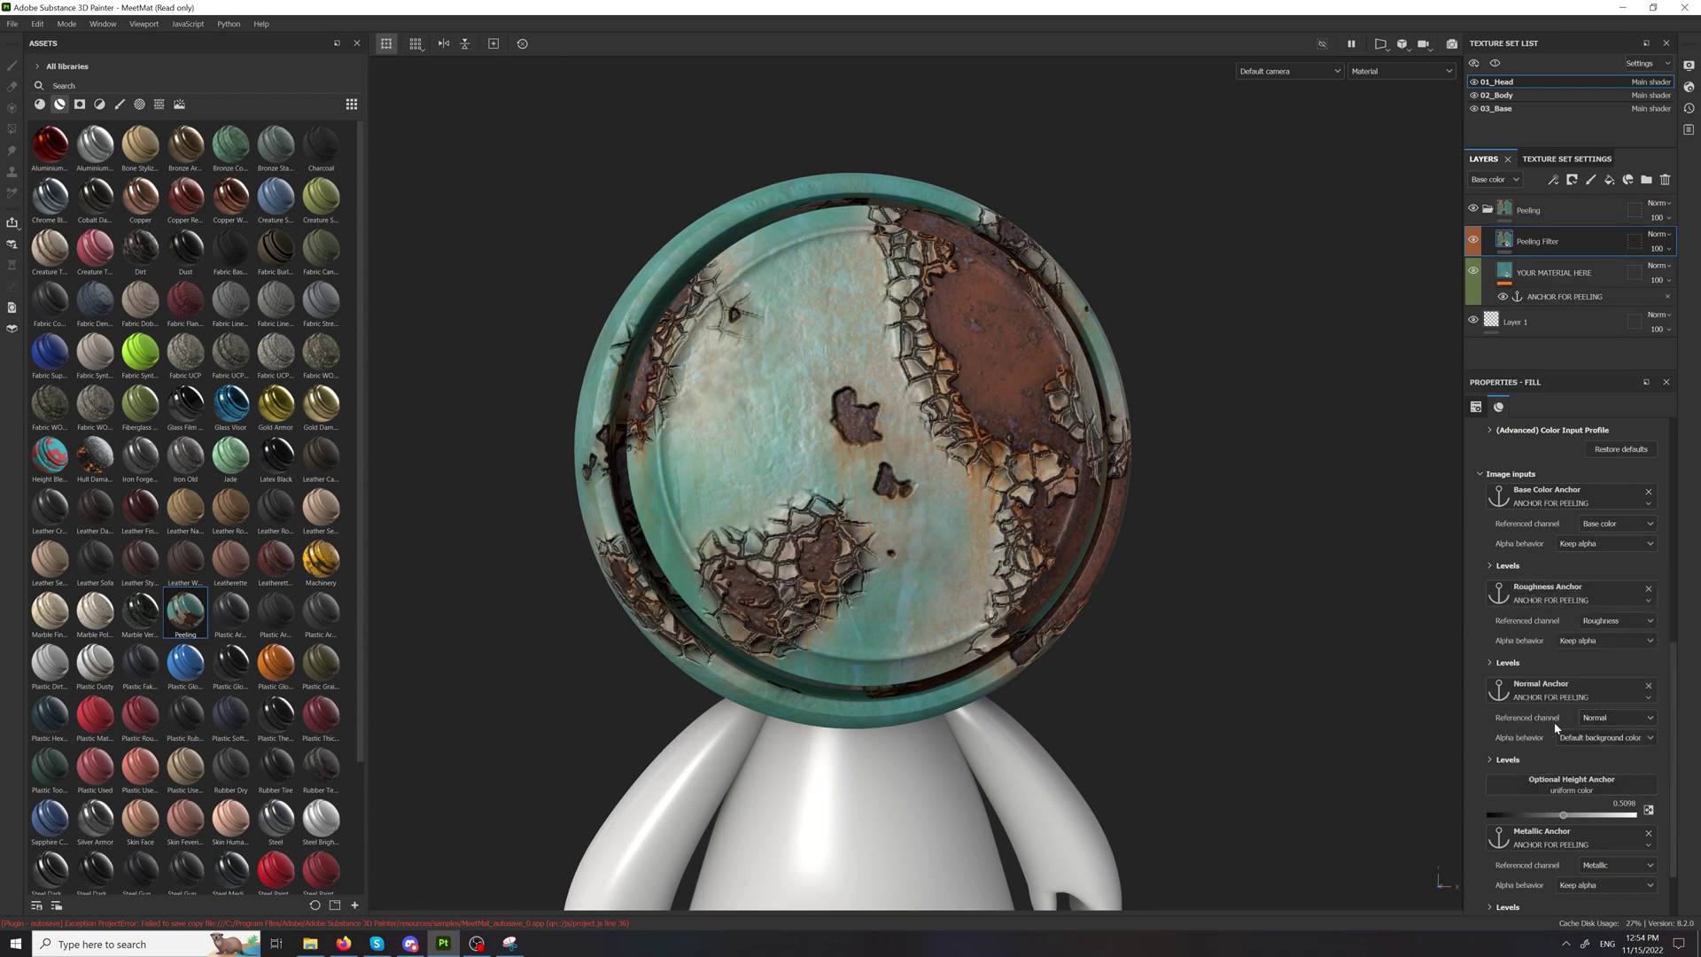
# Step: Try the Default color profile in the Peeling Filter's advanced color input settings and return it to Linear sRGB to sRGB
pyautogui.scroll(3, 1506, 576)
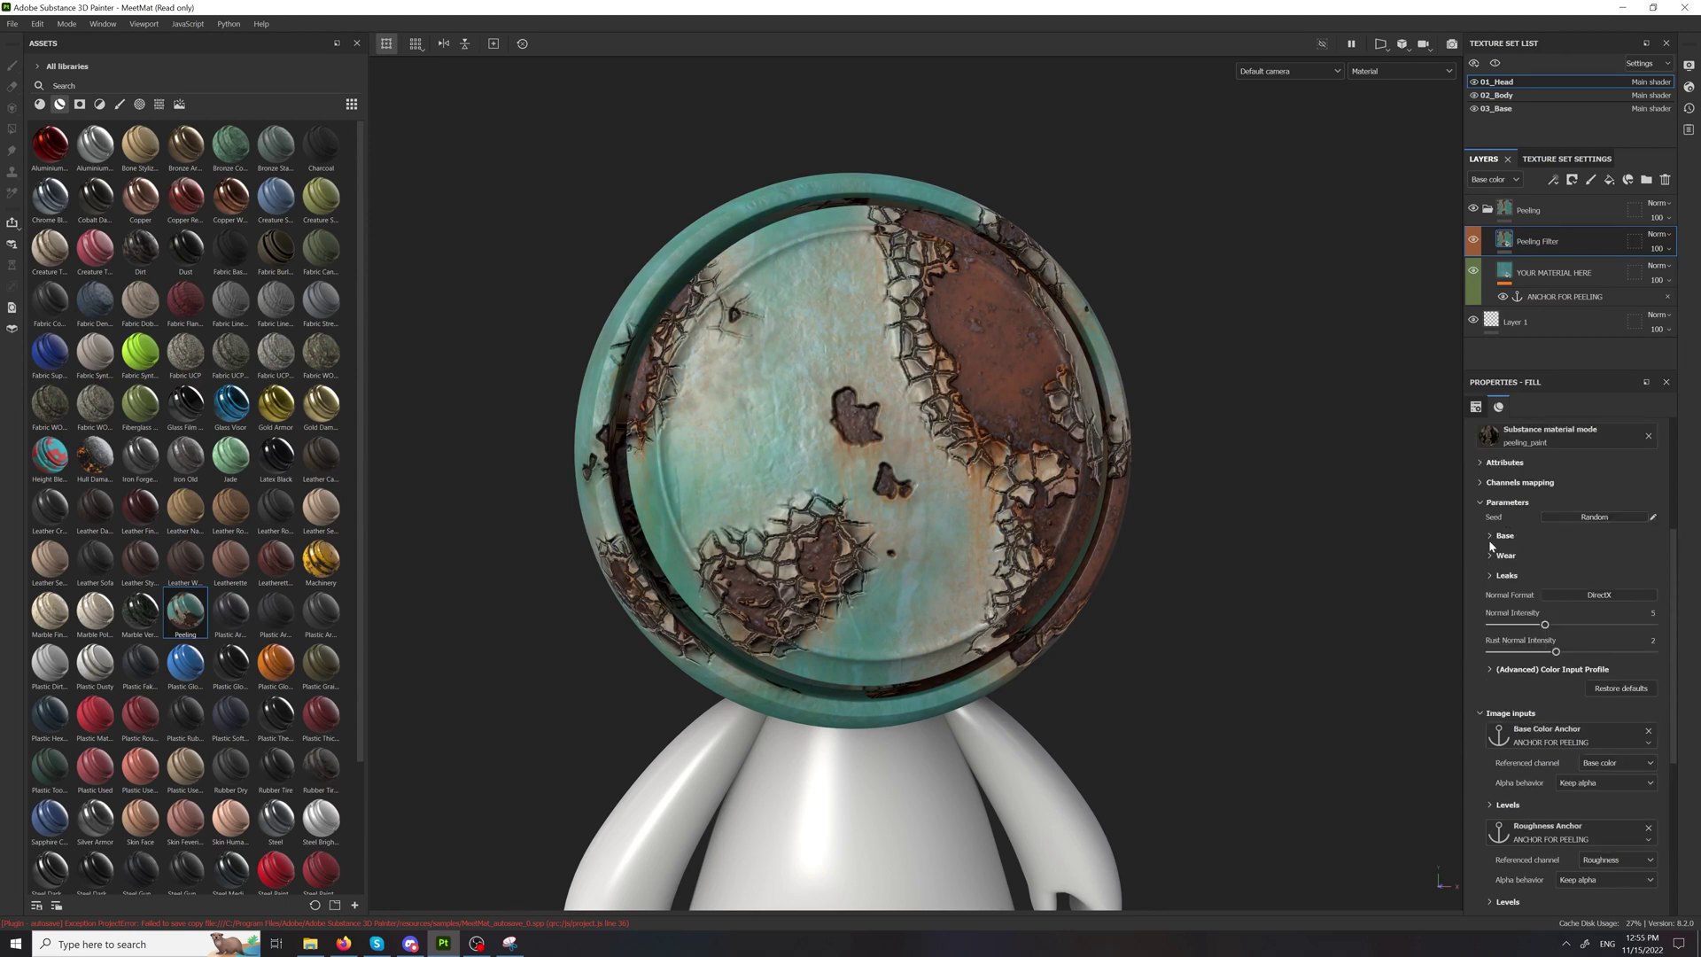
pyautogui.click(1490, 536)
pyautogui.click(1490, 536)
pyautogui.click(1490, 671)
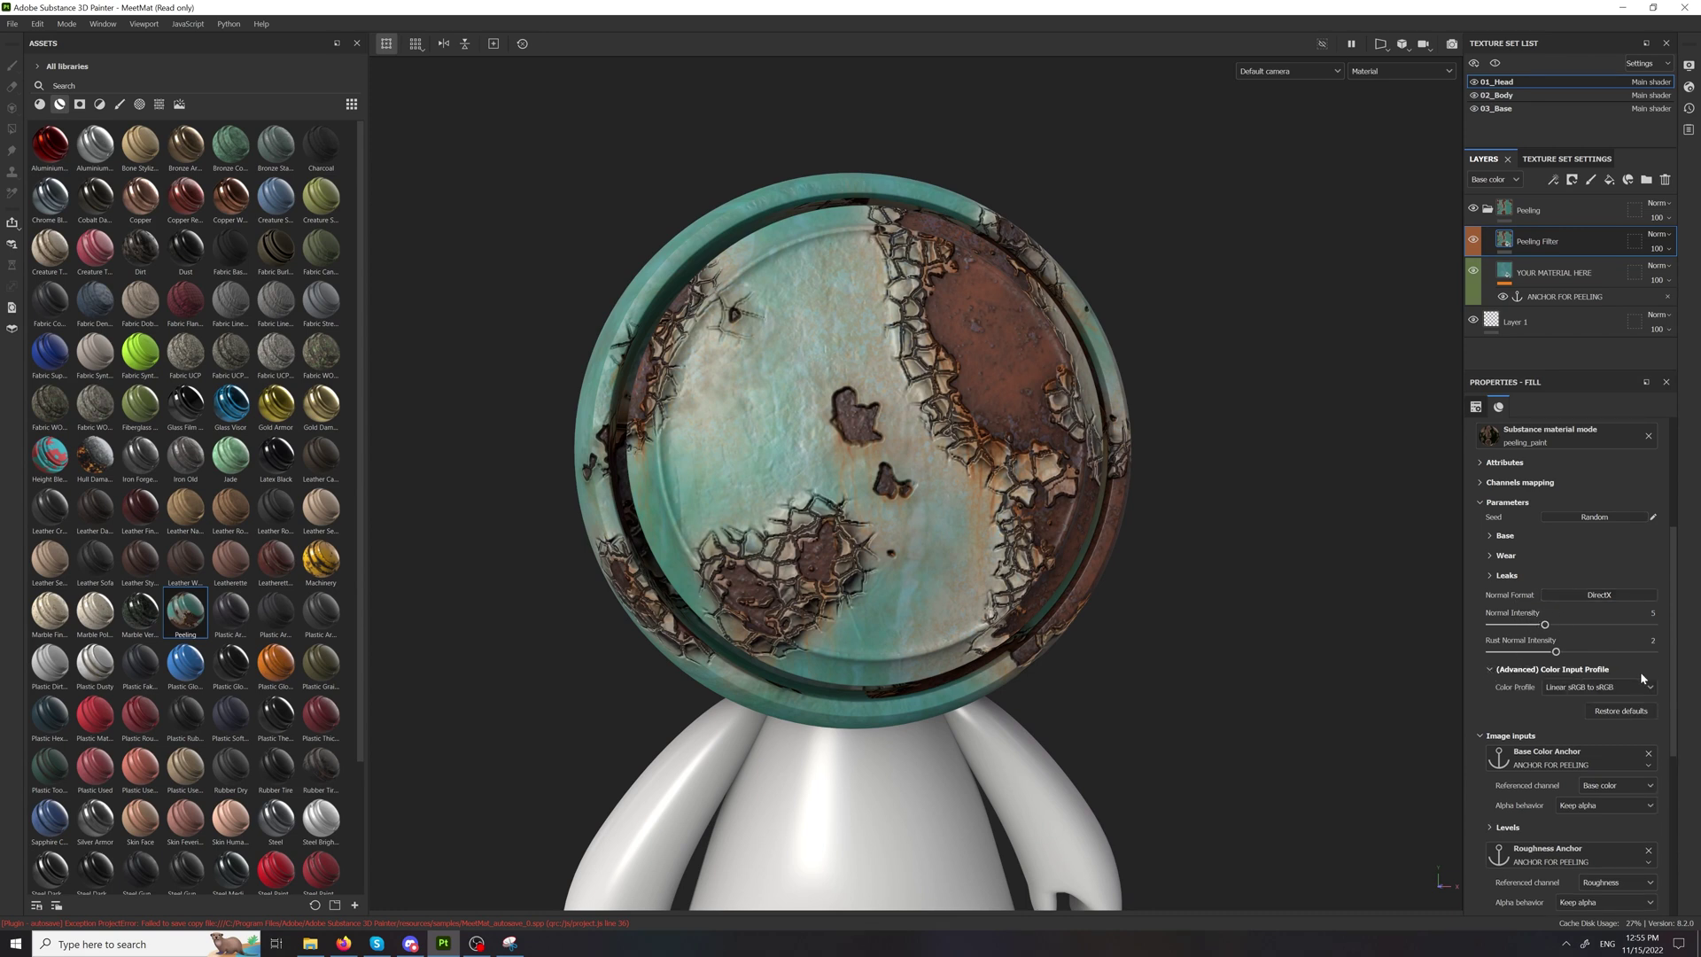
pyautogui.click(1583, 691)
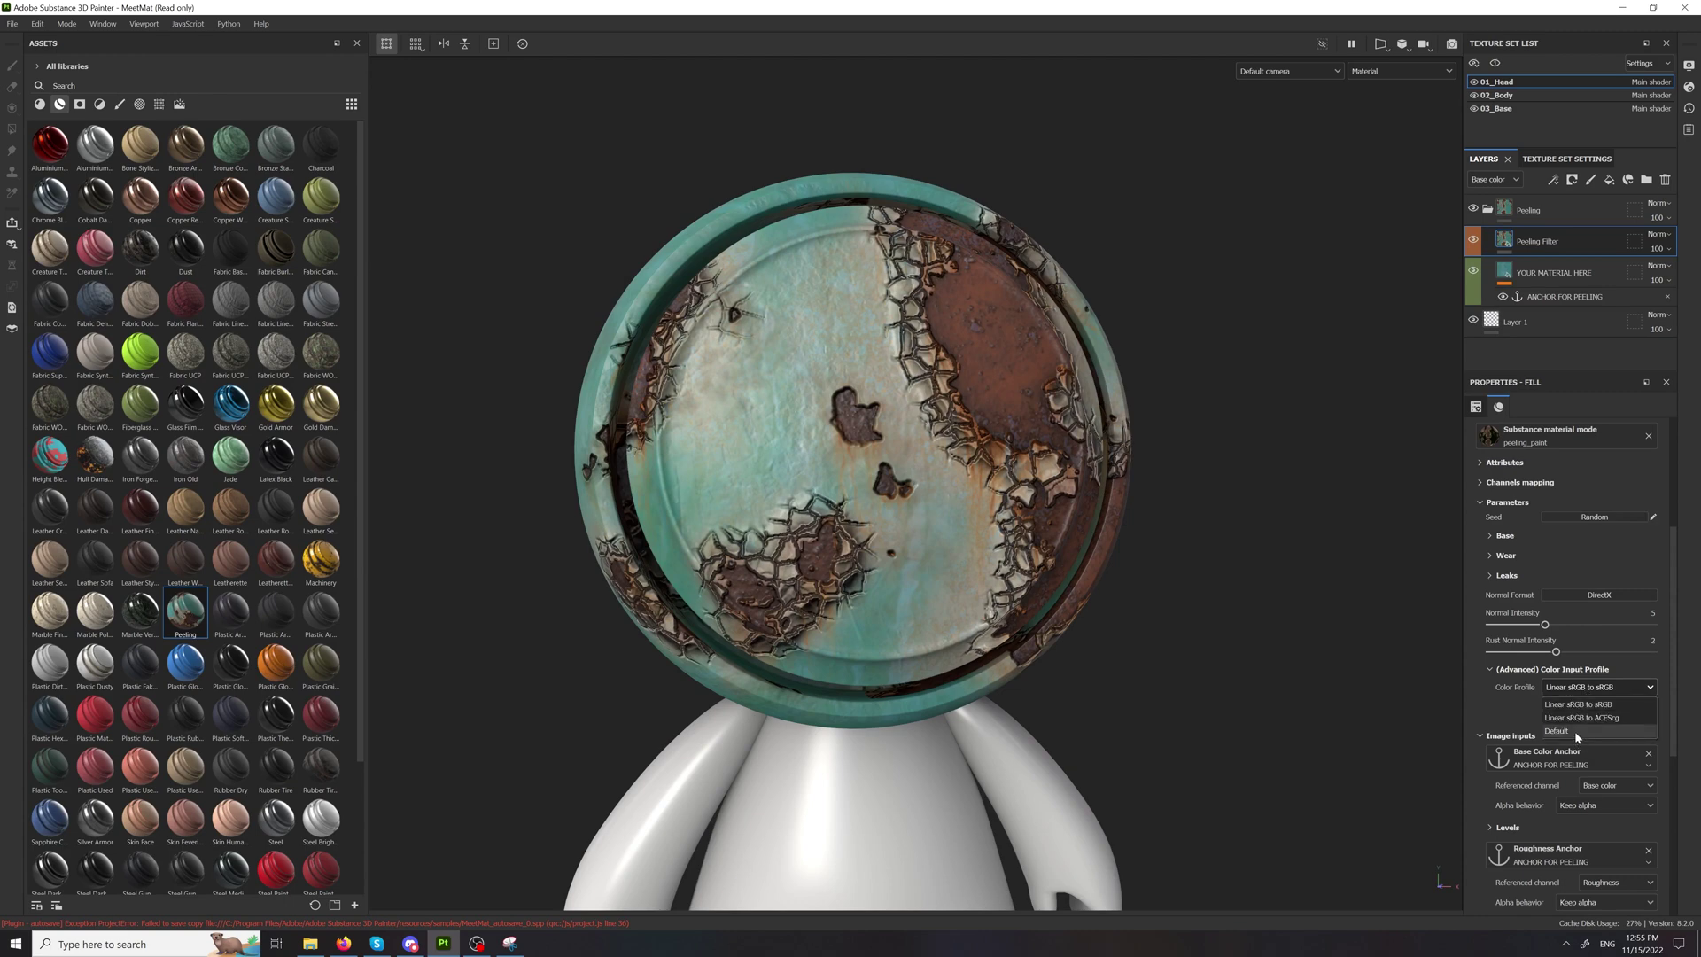
pyautogui.click(1575, 731)
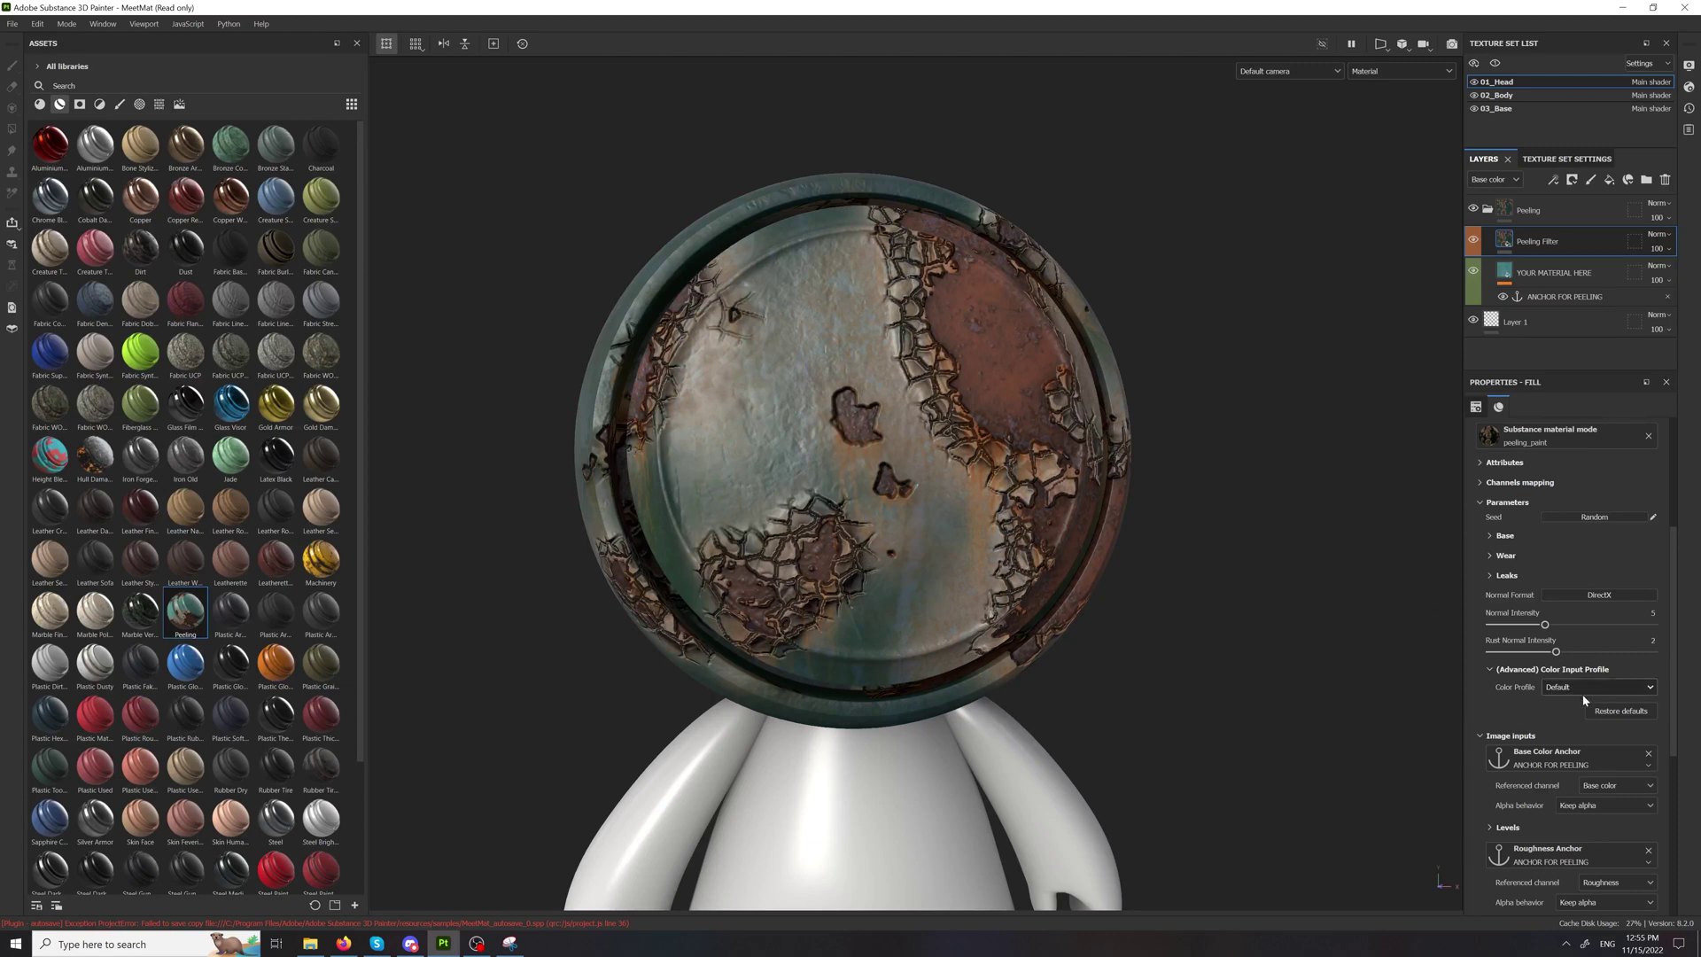
pyautogui.click(1572, 687)
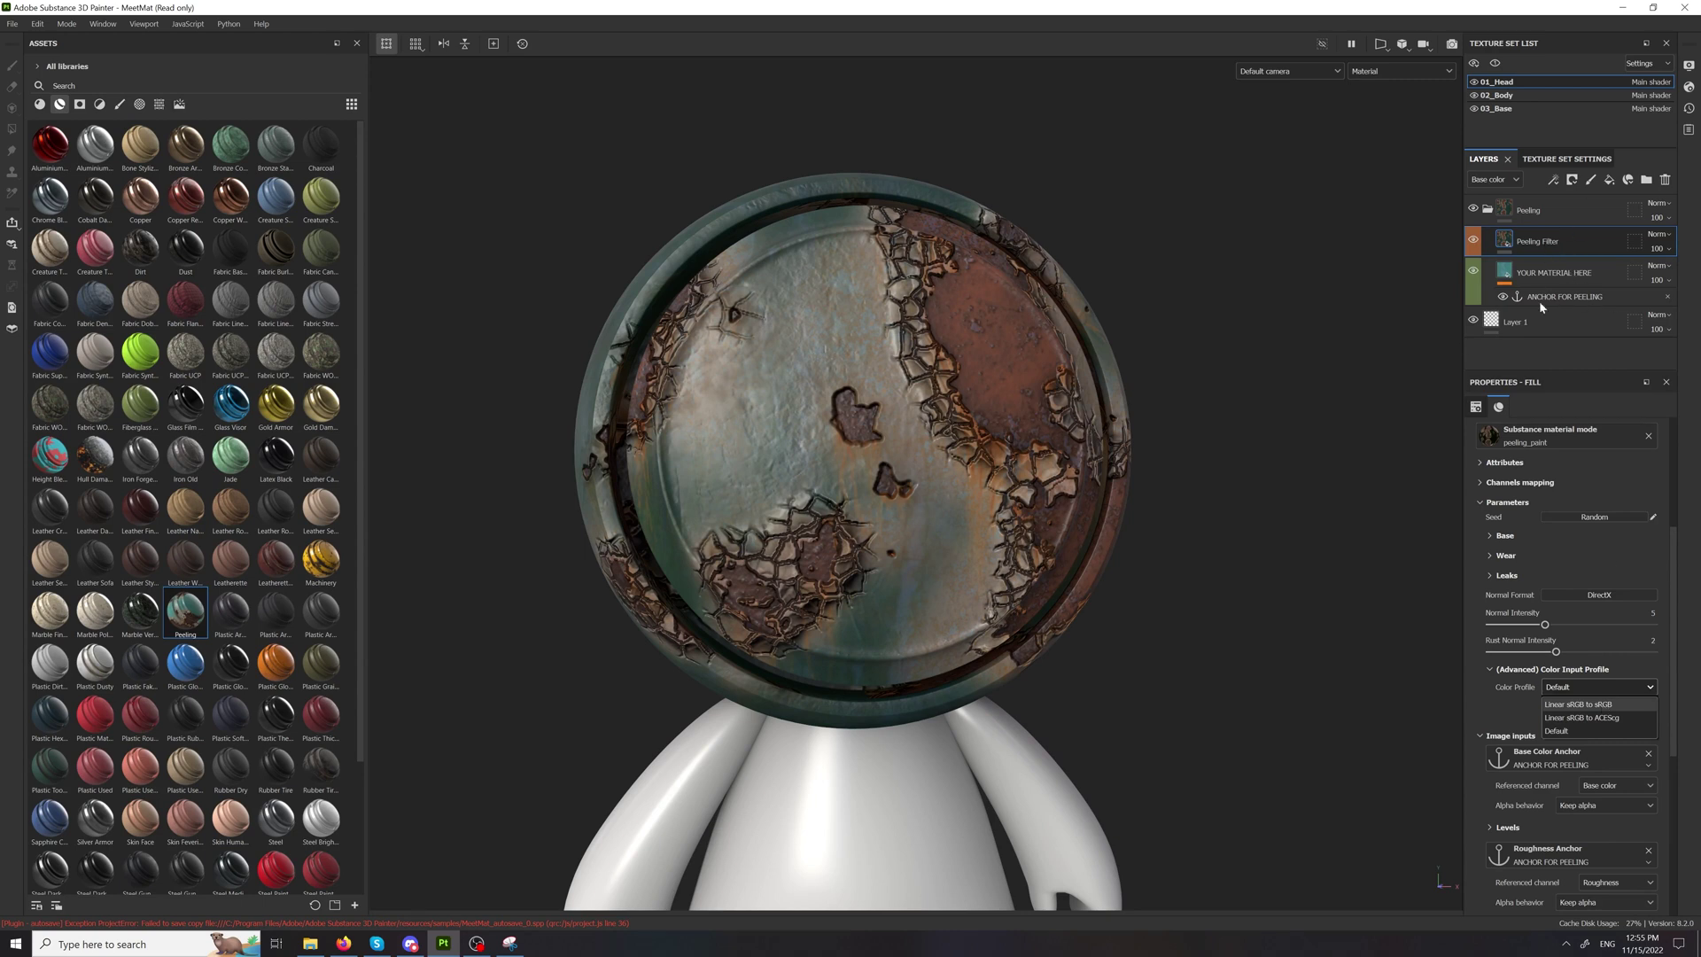
pyautogui.click(1578, 704)
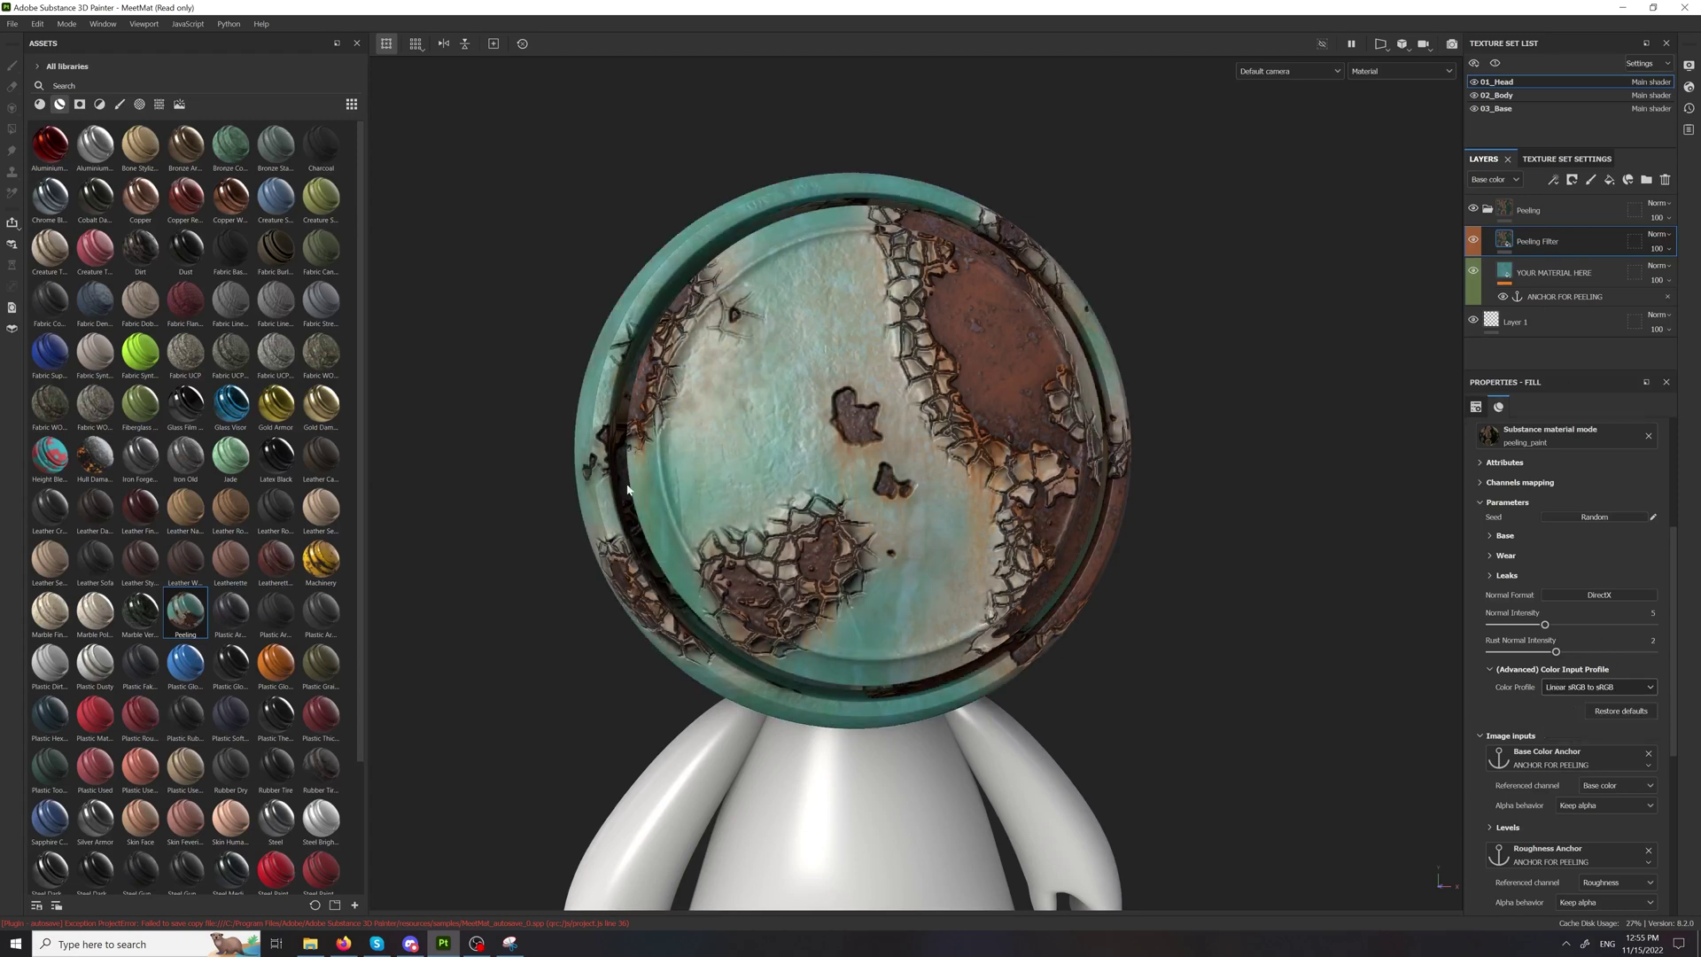
# Step: Show only the Base color channel on the model and toggle the Peeling Filter layer's visibility to compare colors
pyautogui.click(1323, 71)
pyautogui.click(1385, 74)
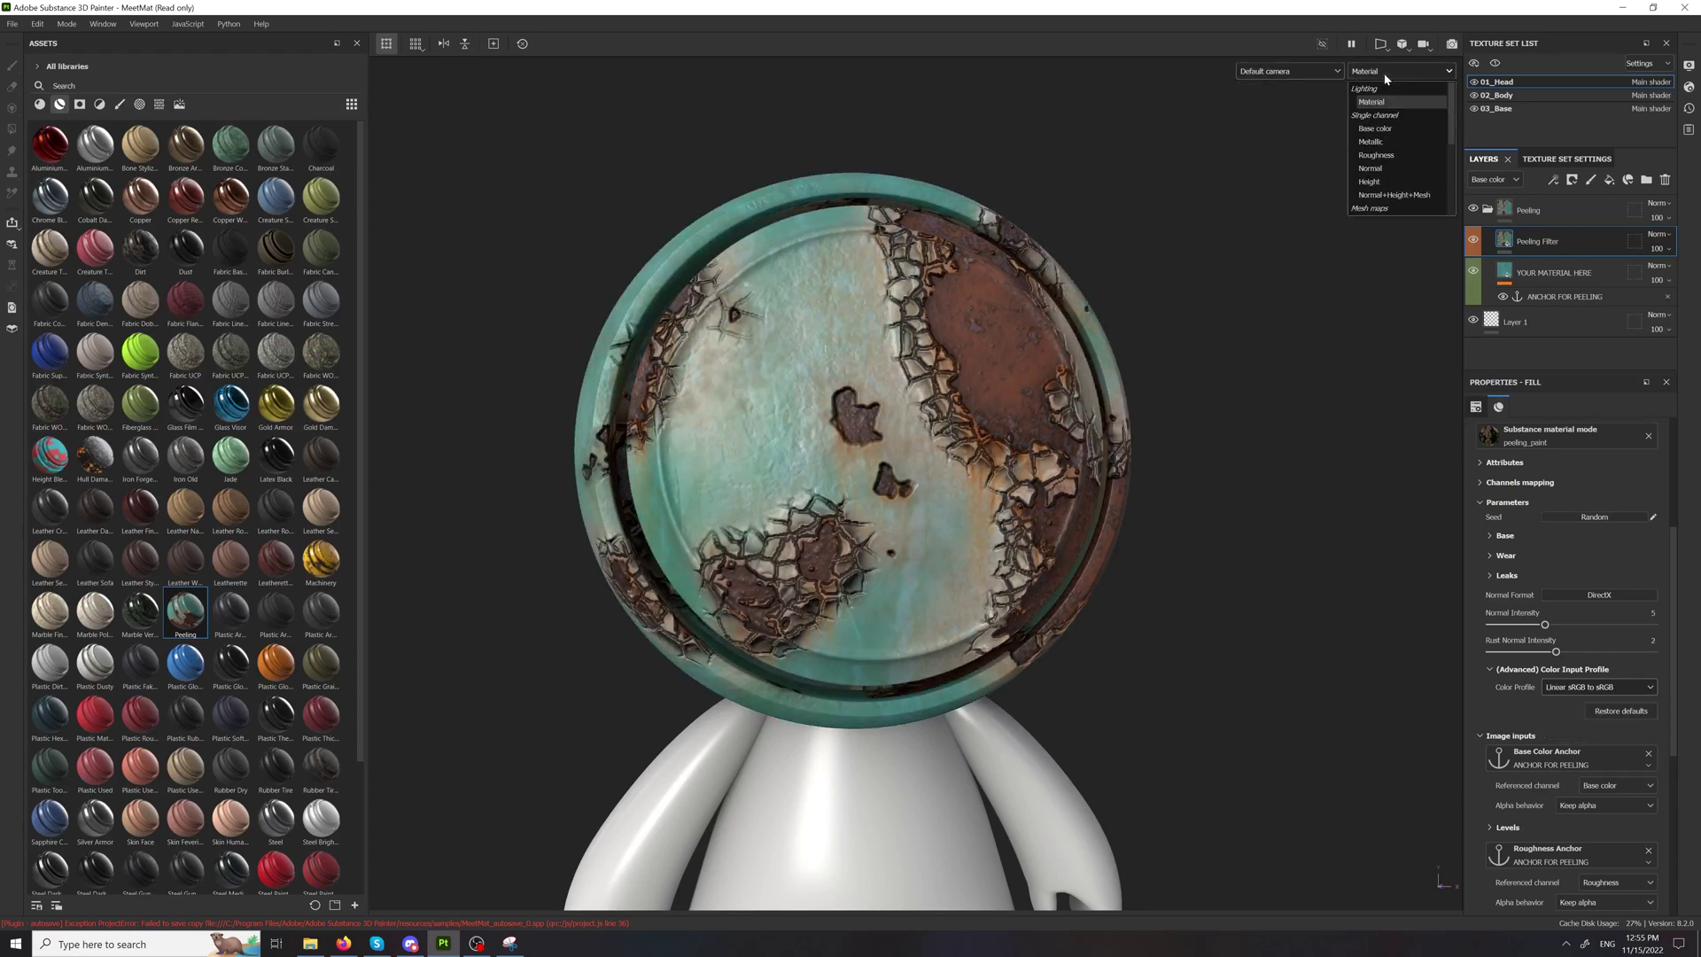
pyautogui.click(1394, 129)
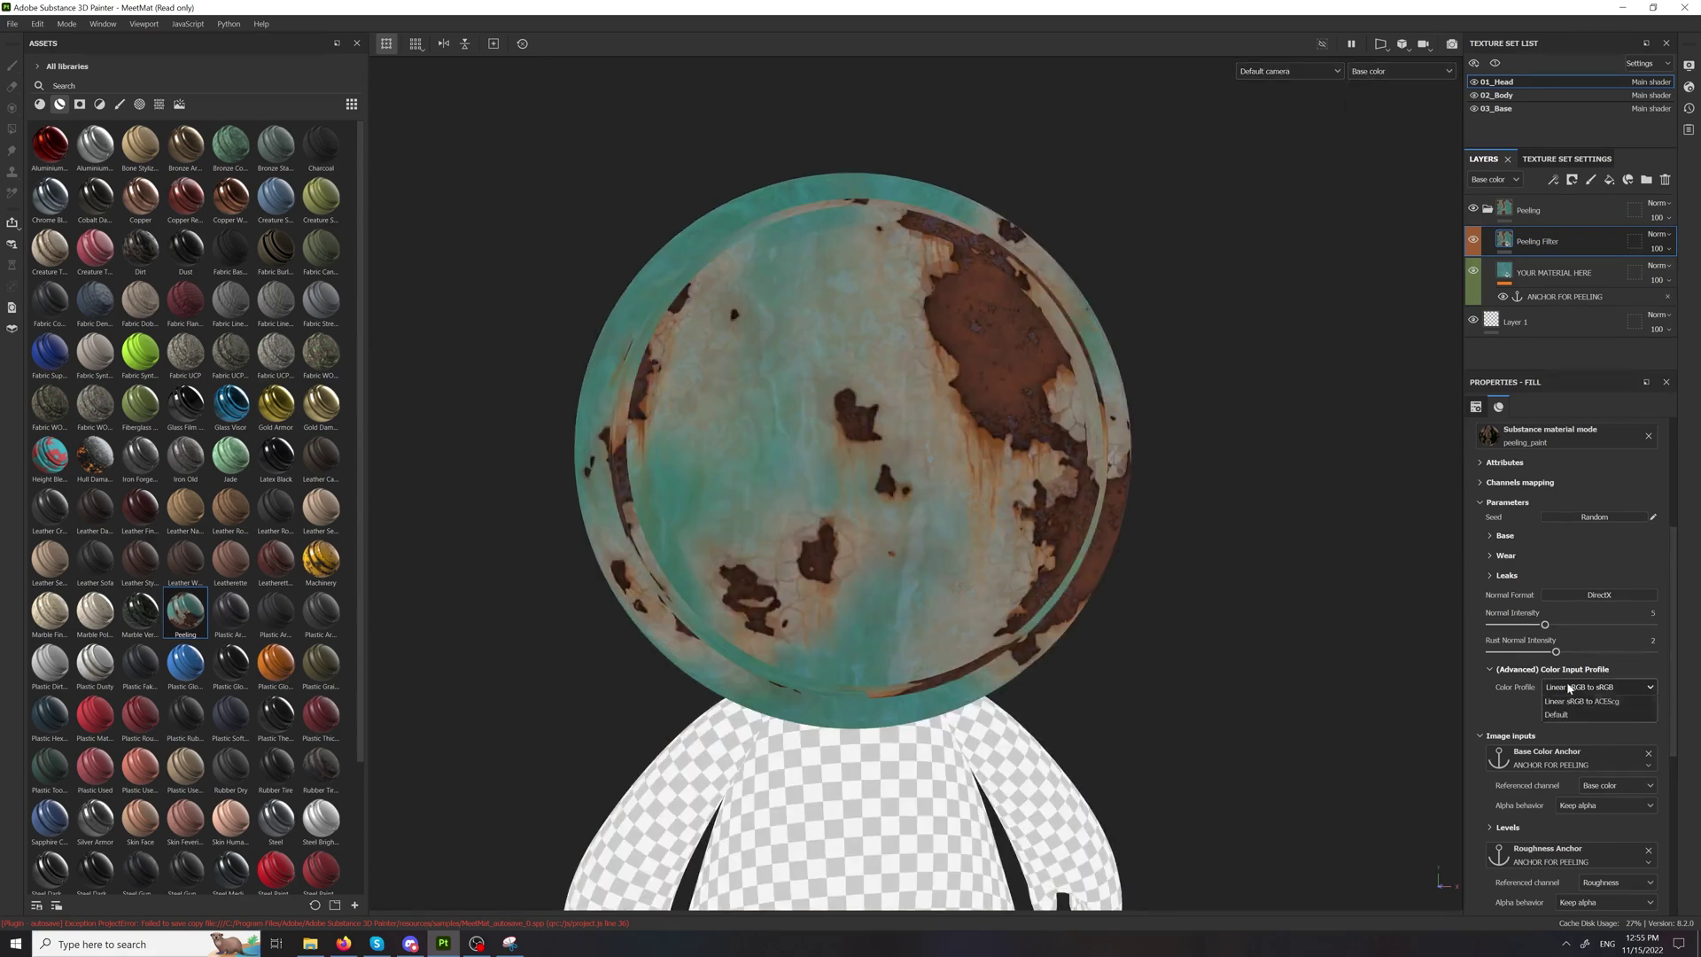
pyautogui.click(1474, 240)
pyautogui.click(1474, 241)
pyautogui.click(1473, 240)
pyautogui.click(1473, 240)
# Step: Compare the base color with the Peeling Filter hidden and shown under the Default color profile, and restore Linear sRGB to sRGB
pyautogui.click(1585, 687)
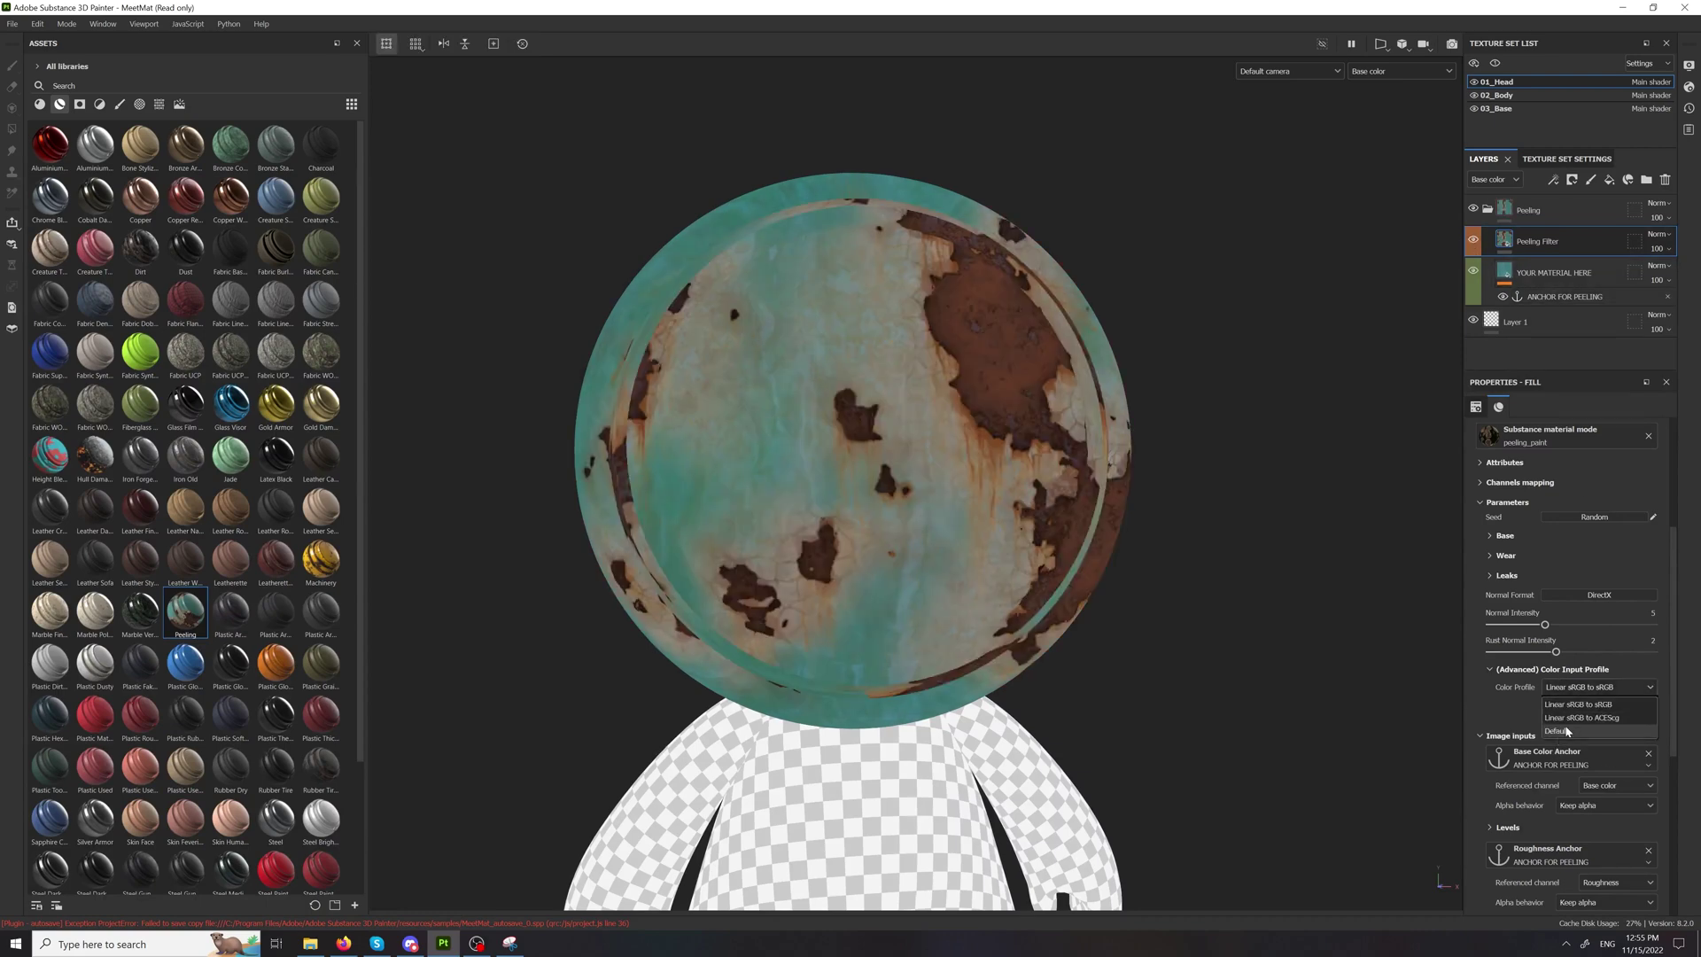
pyautogui.click(1564, 730)
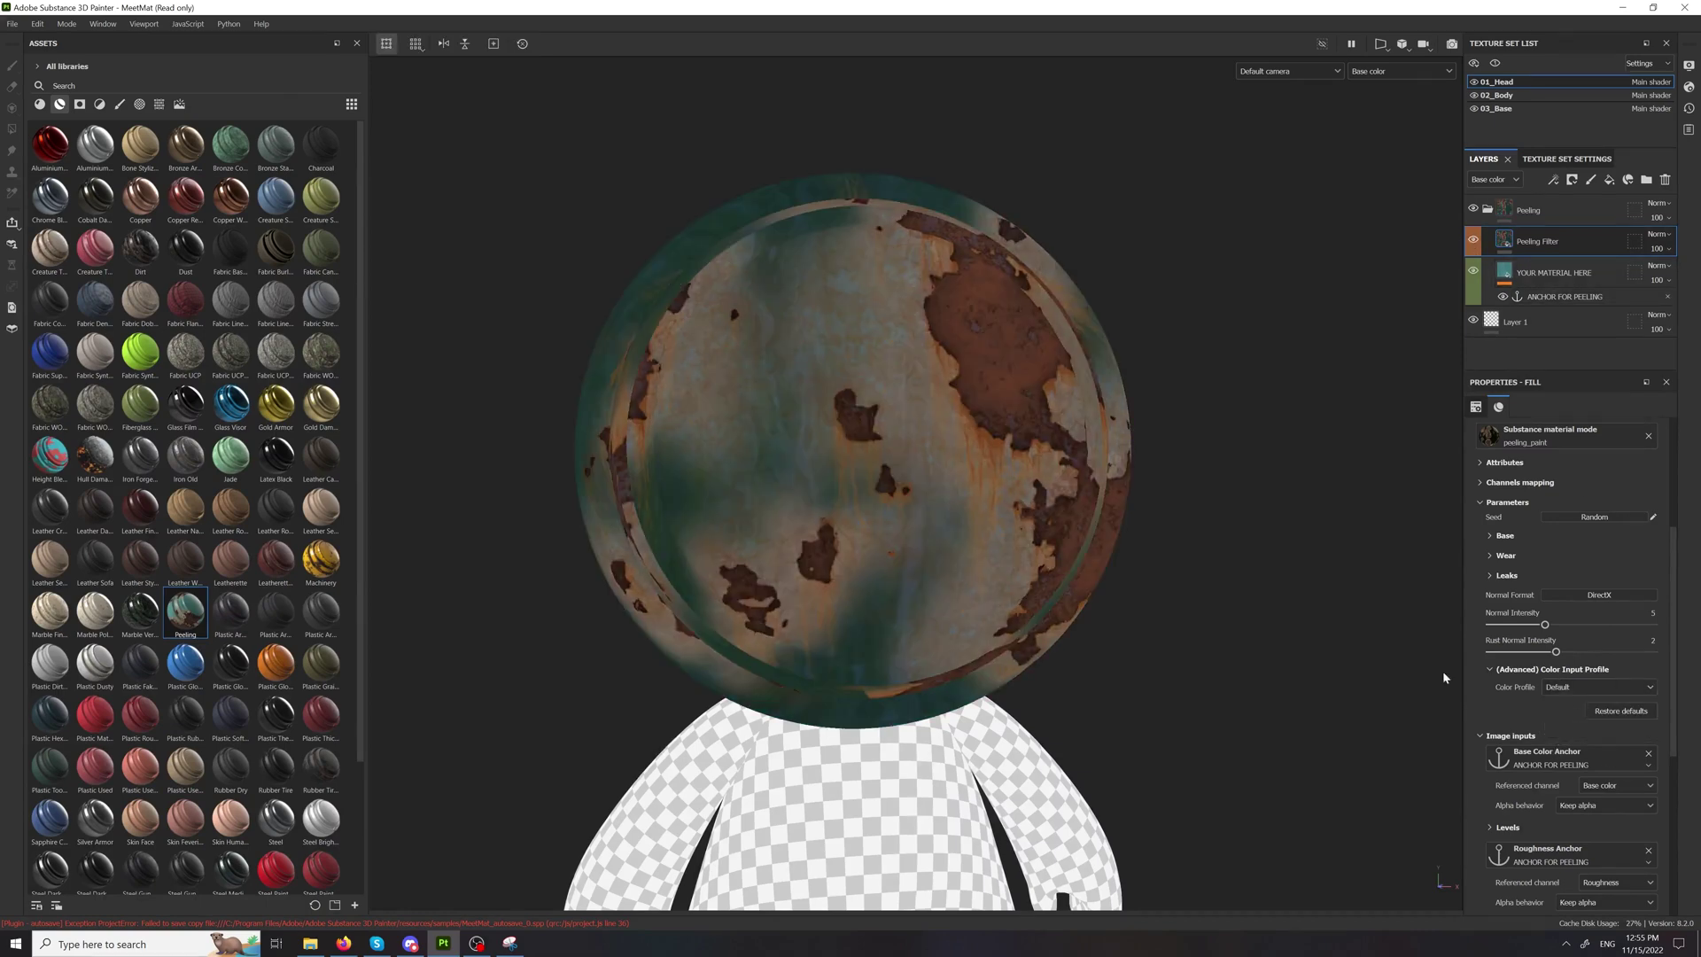
pyautogui.click(1473, 240)
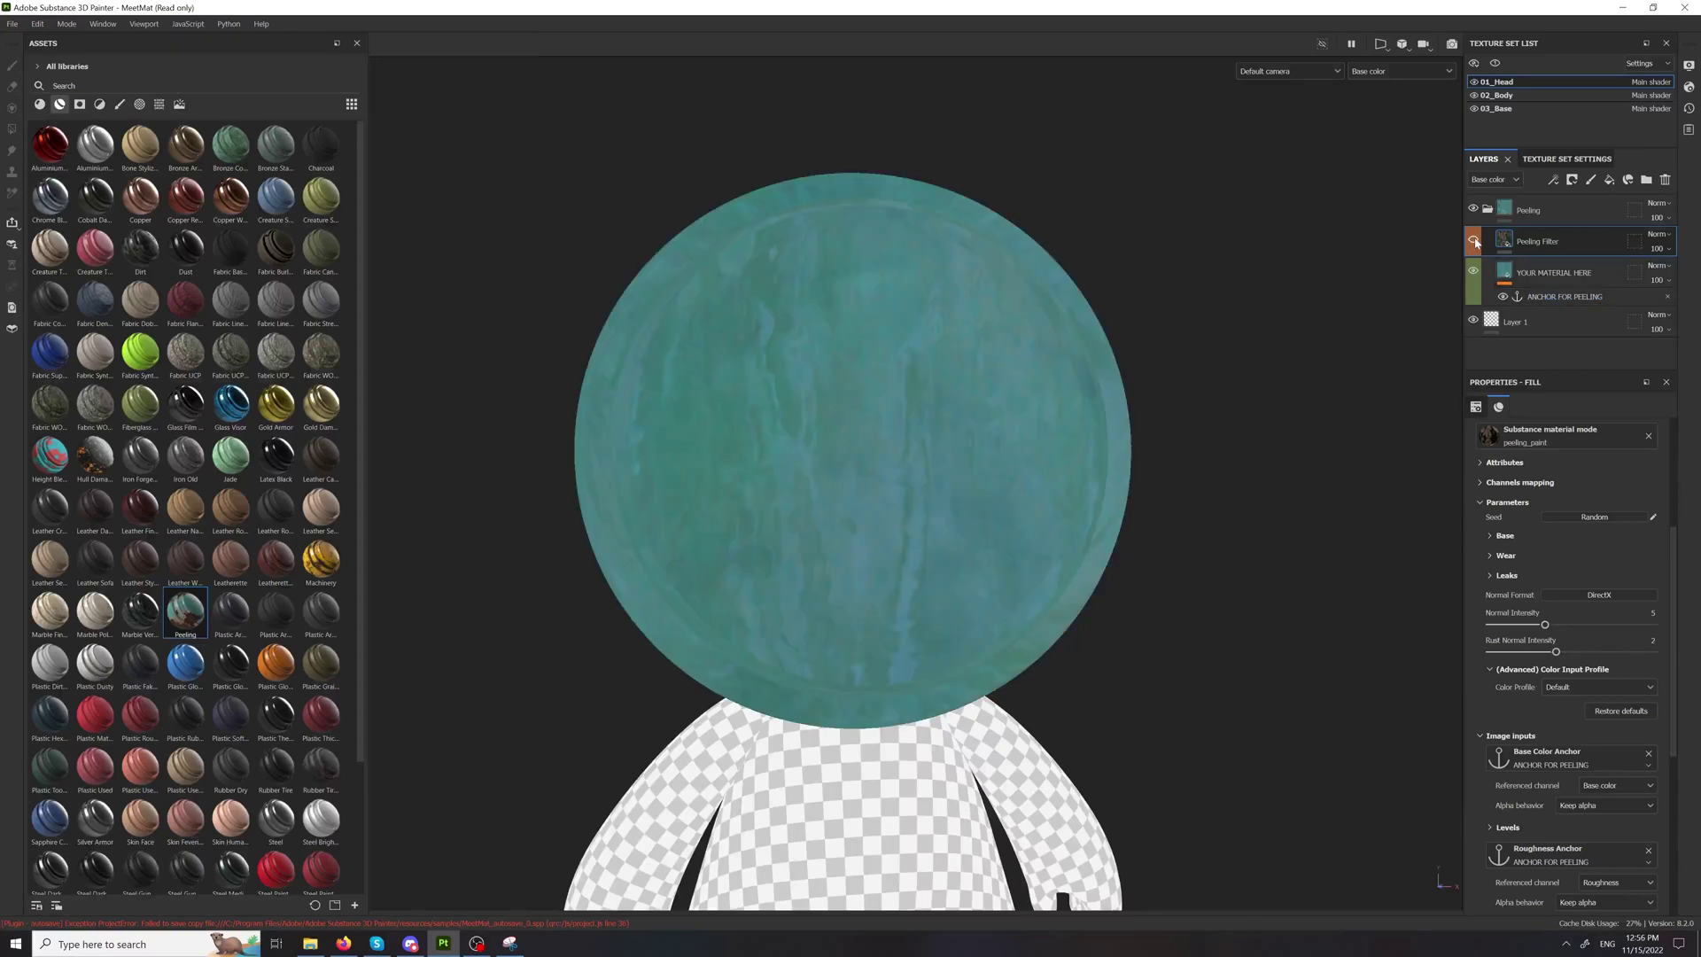
pyautogui.click(1473, 240)
pyautogui.click(1560, 688)
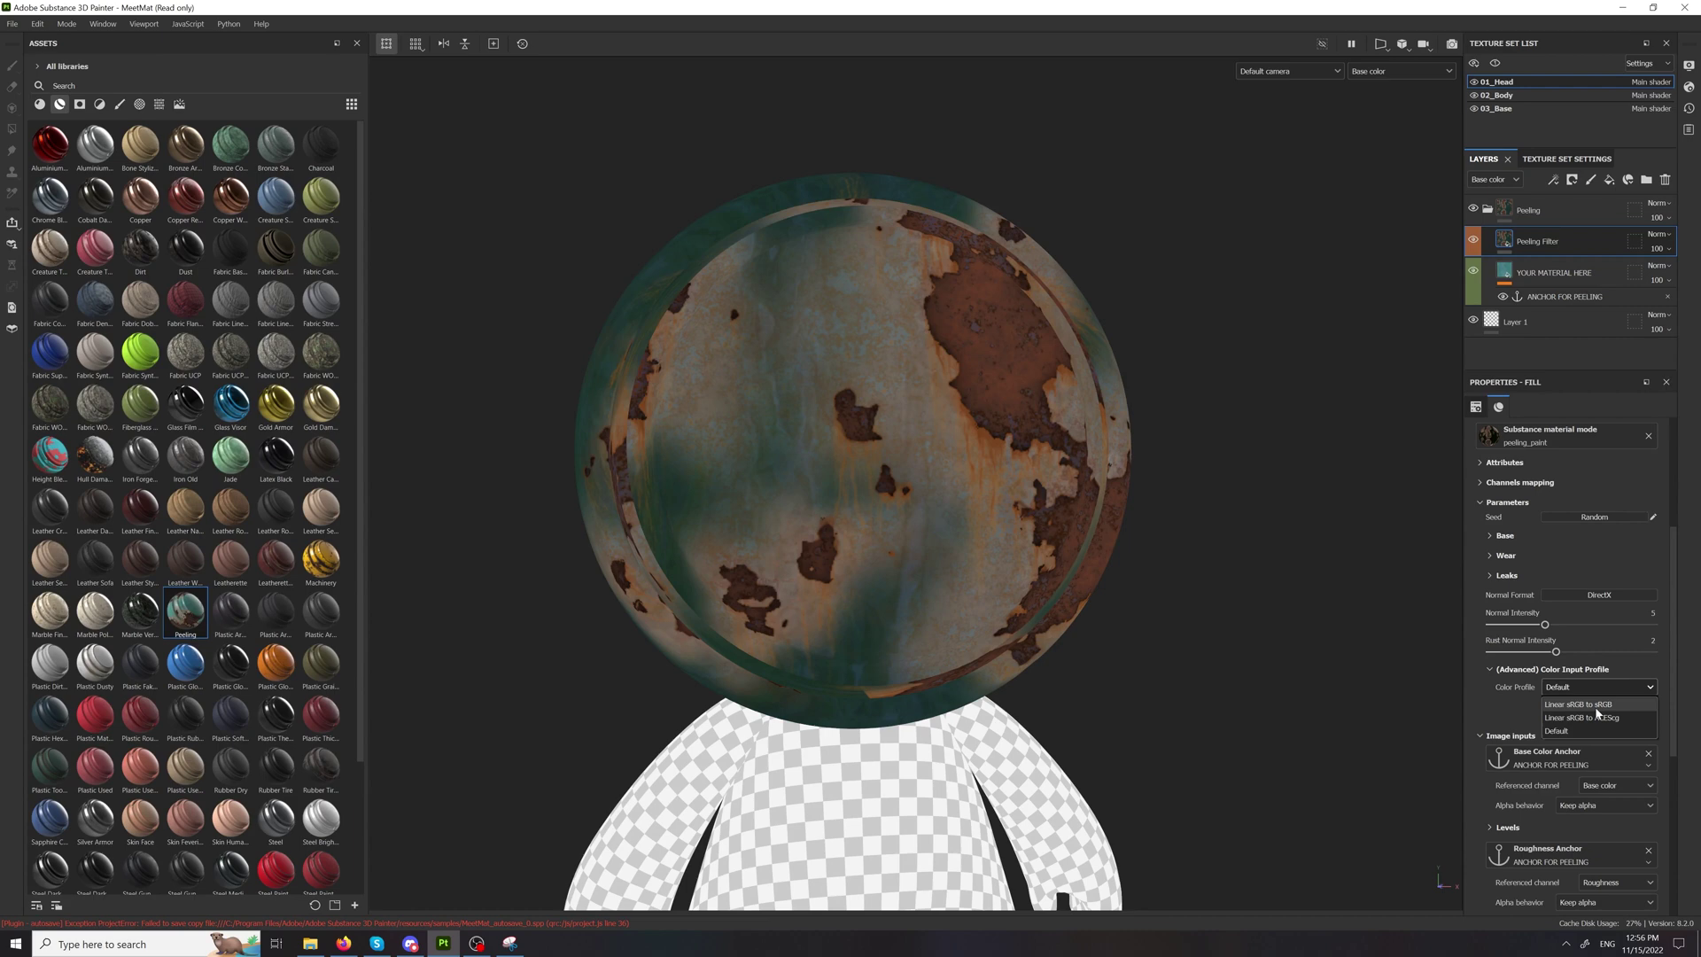
# Step: Enable Use Custom Peel Input for the Peeling Filter and assign the 01_Head_curvature map as its Peels Mask
pyautogui.moveTo(1530, 581)
pyautogui.mouseDown()
pyautogui.moveTo(1552, 582)
pyautogui.moveTo(1538, 588)
pyautogui.mouseUp()
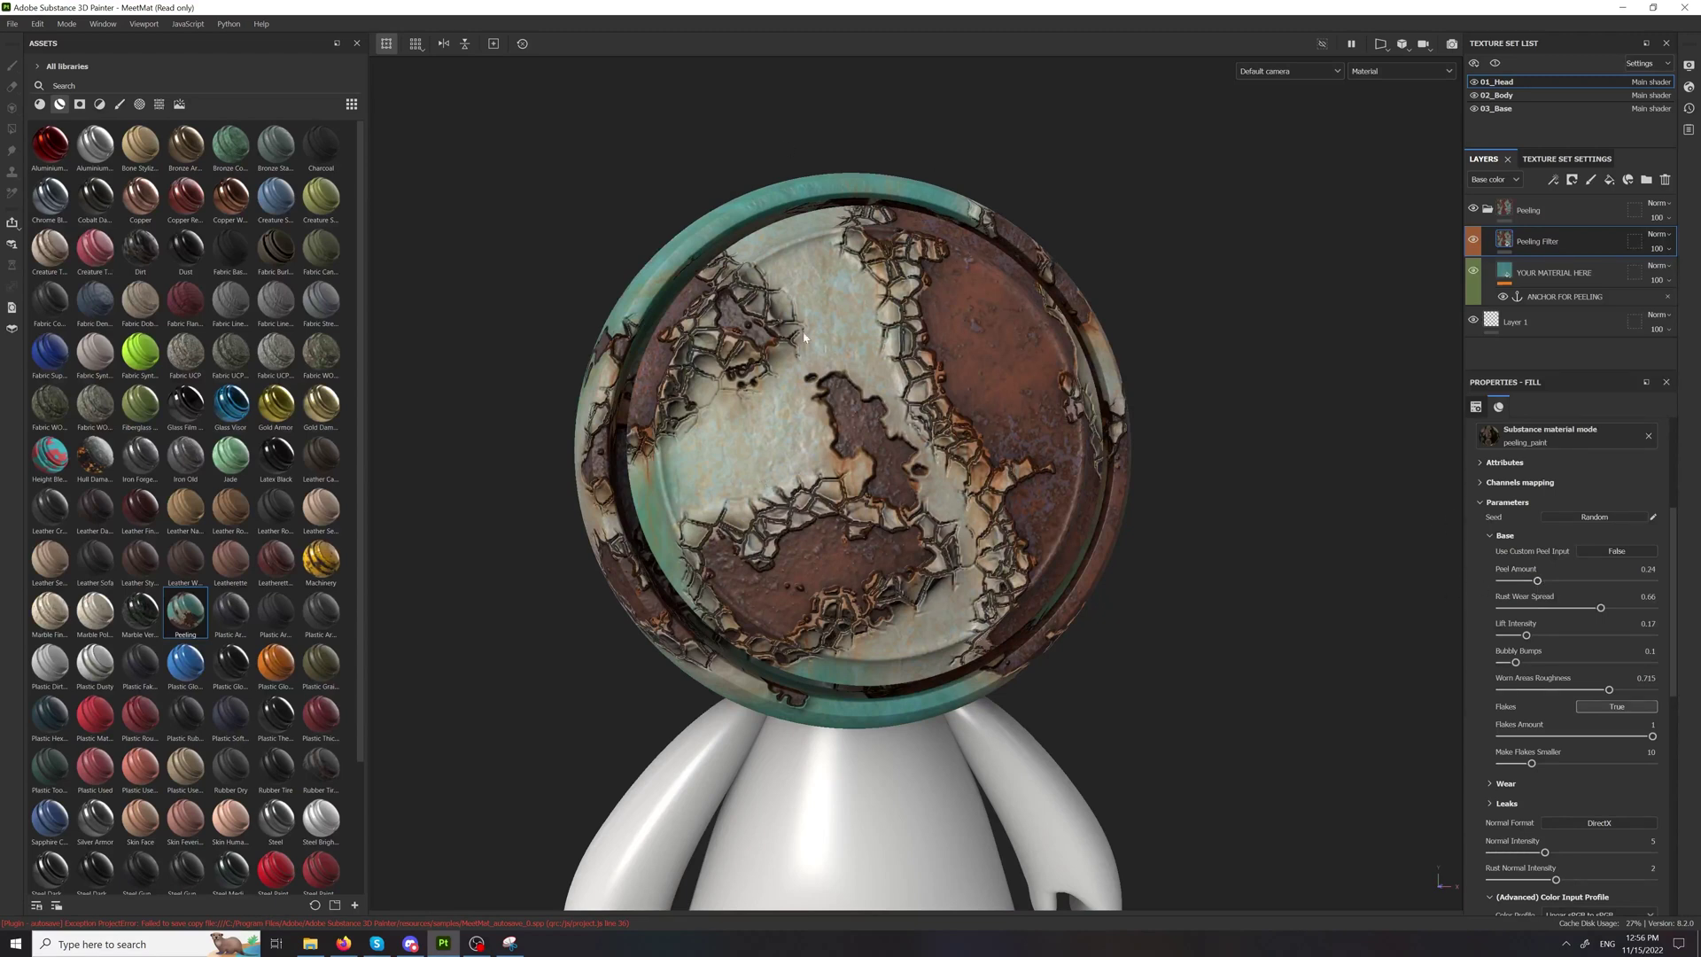
pyautogui.click(1630, 551)
pyautogui.scroll(-5, 1607, 620)
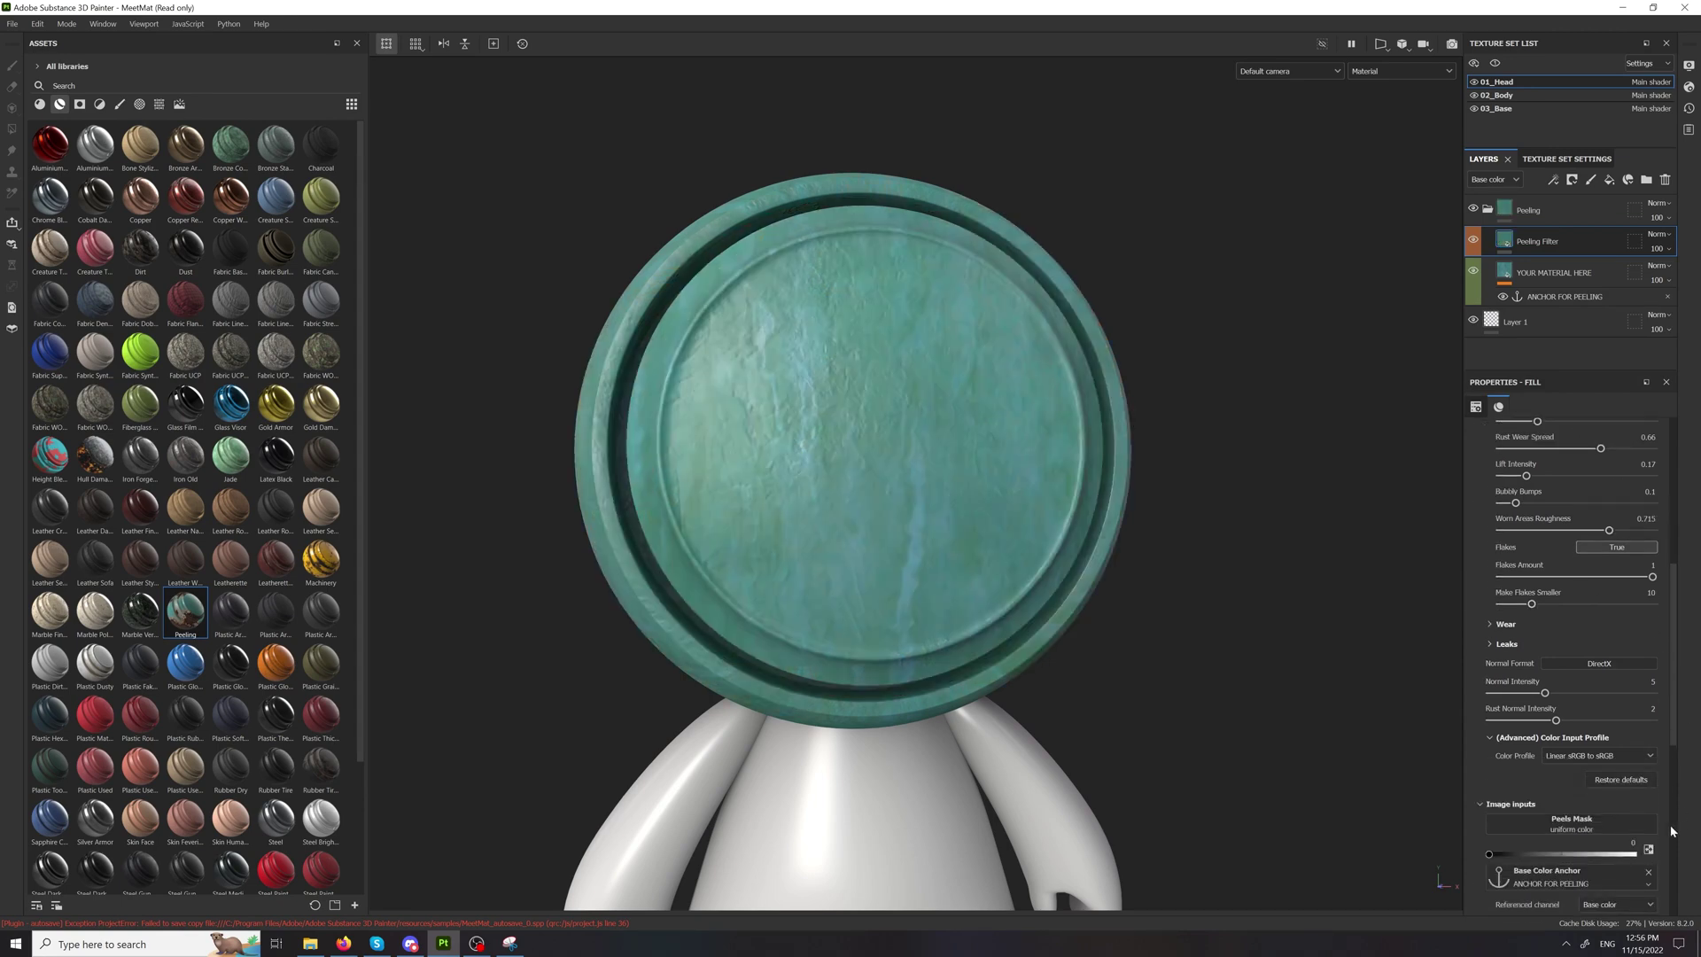
pyautogui.click(1609, 823)
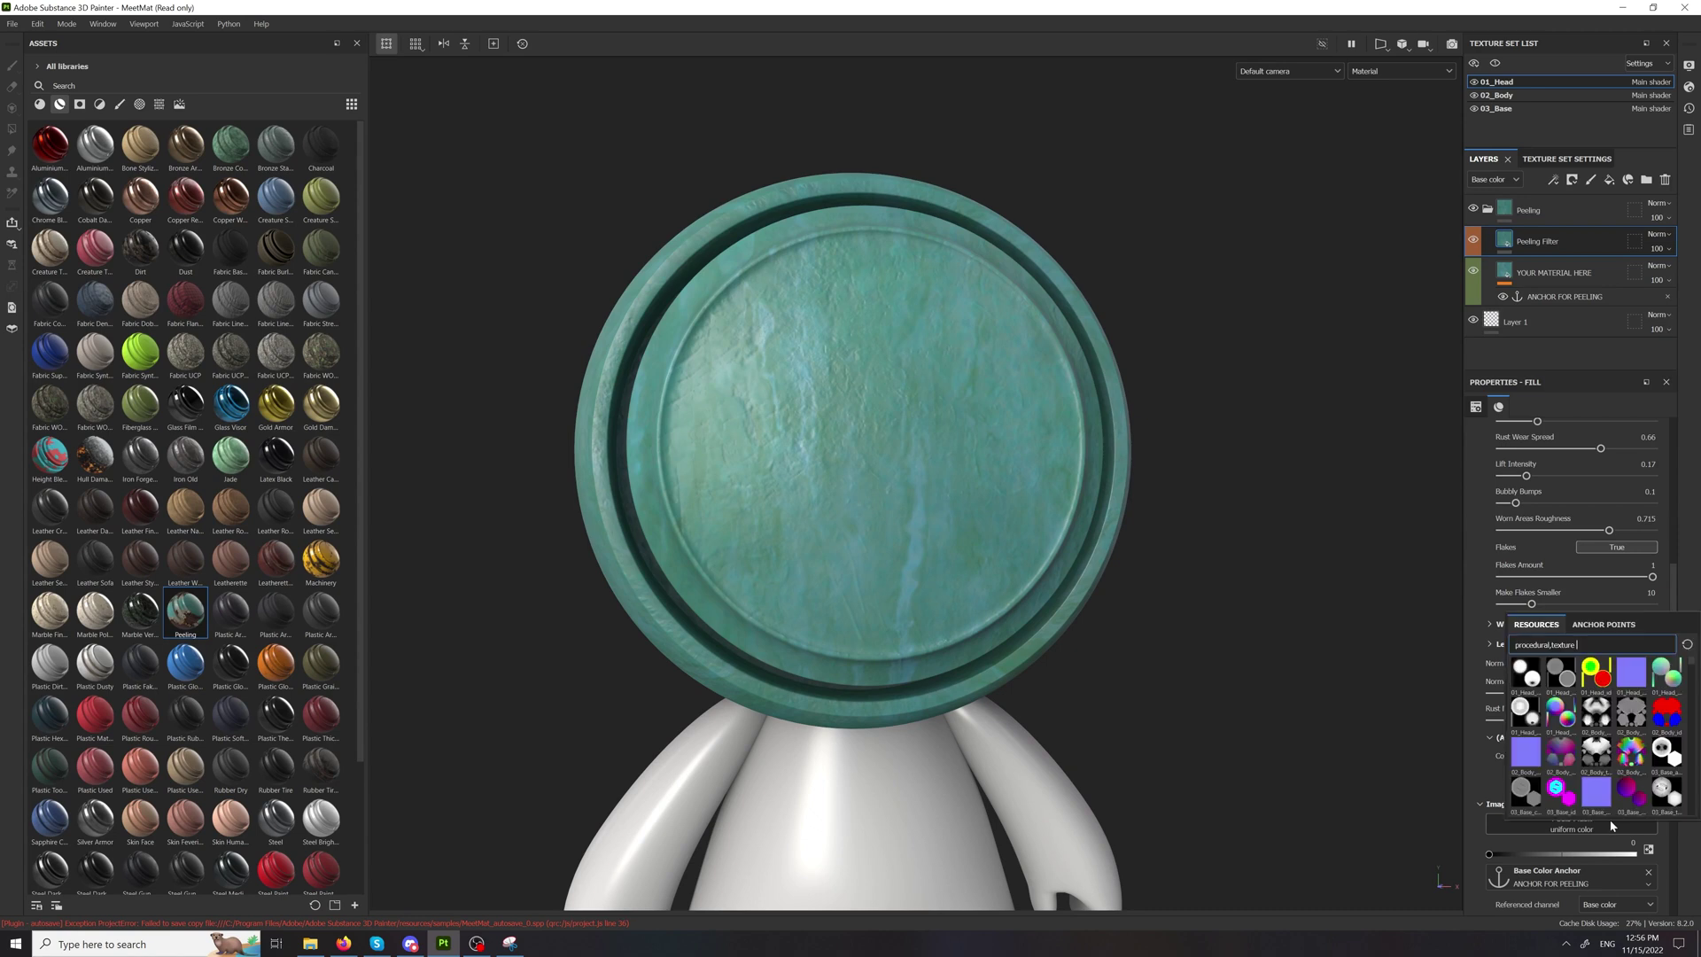
pyautogui.write('curva')
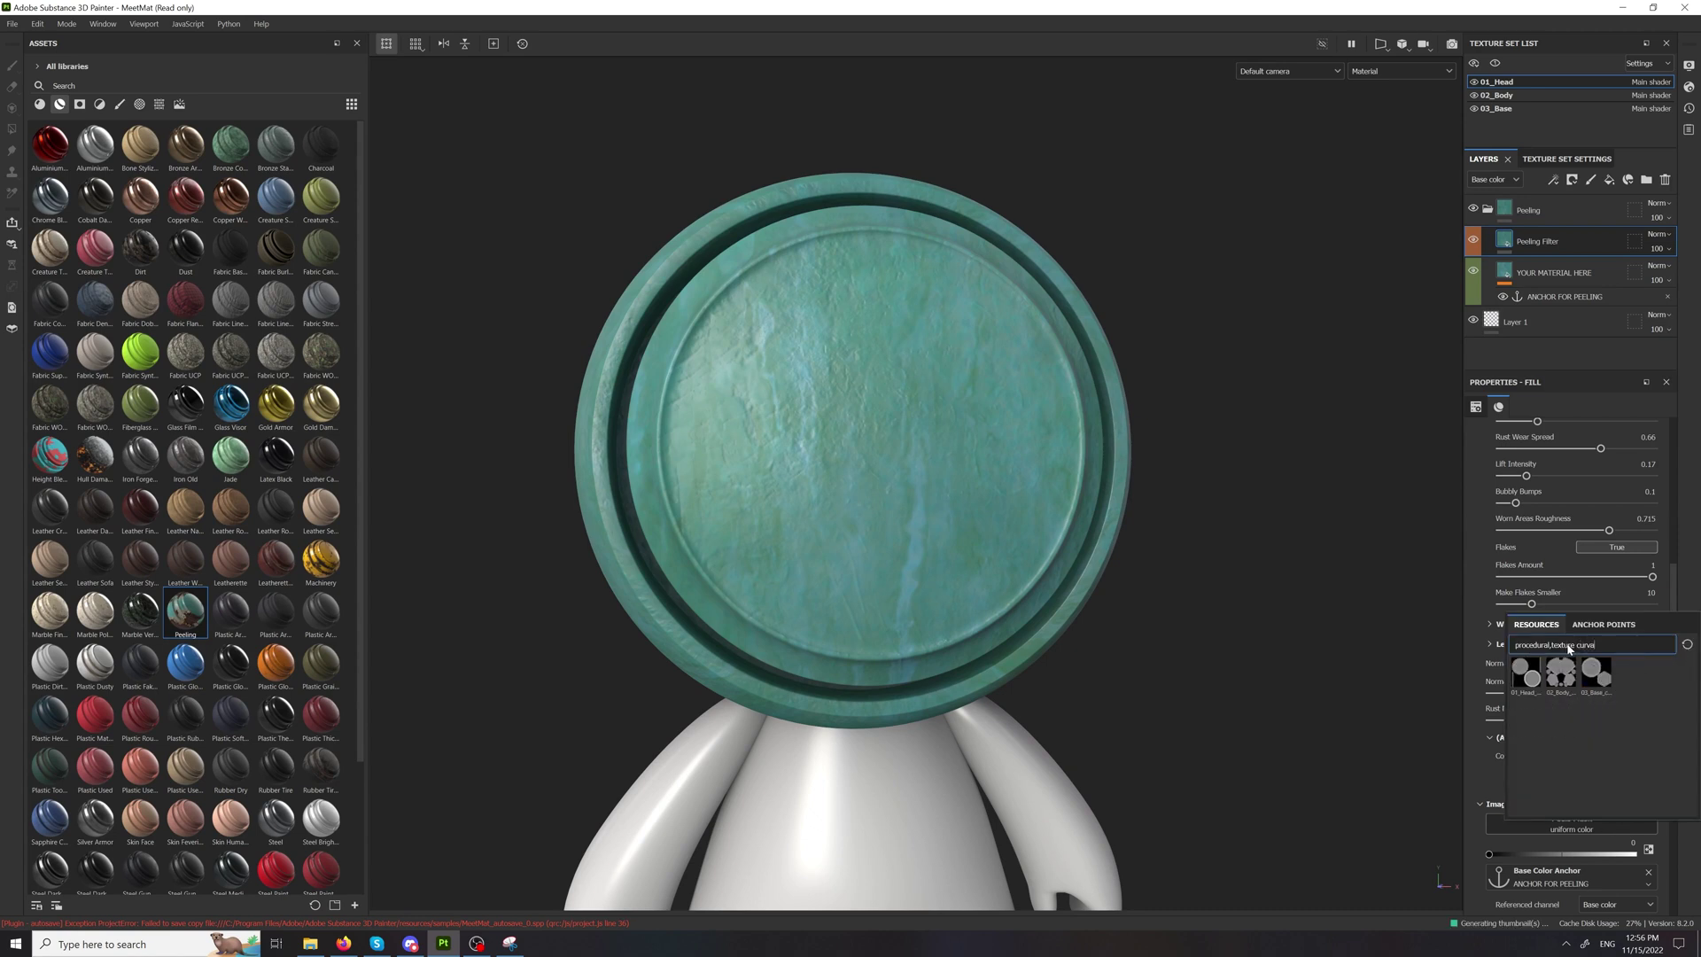
pyautogui.click(1527, 684)
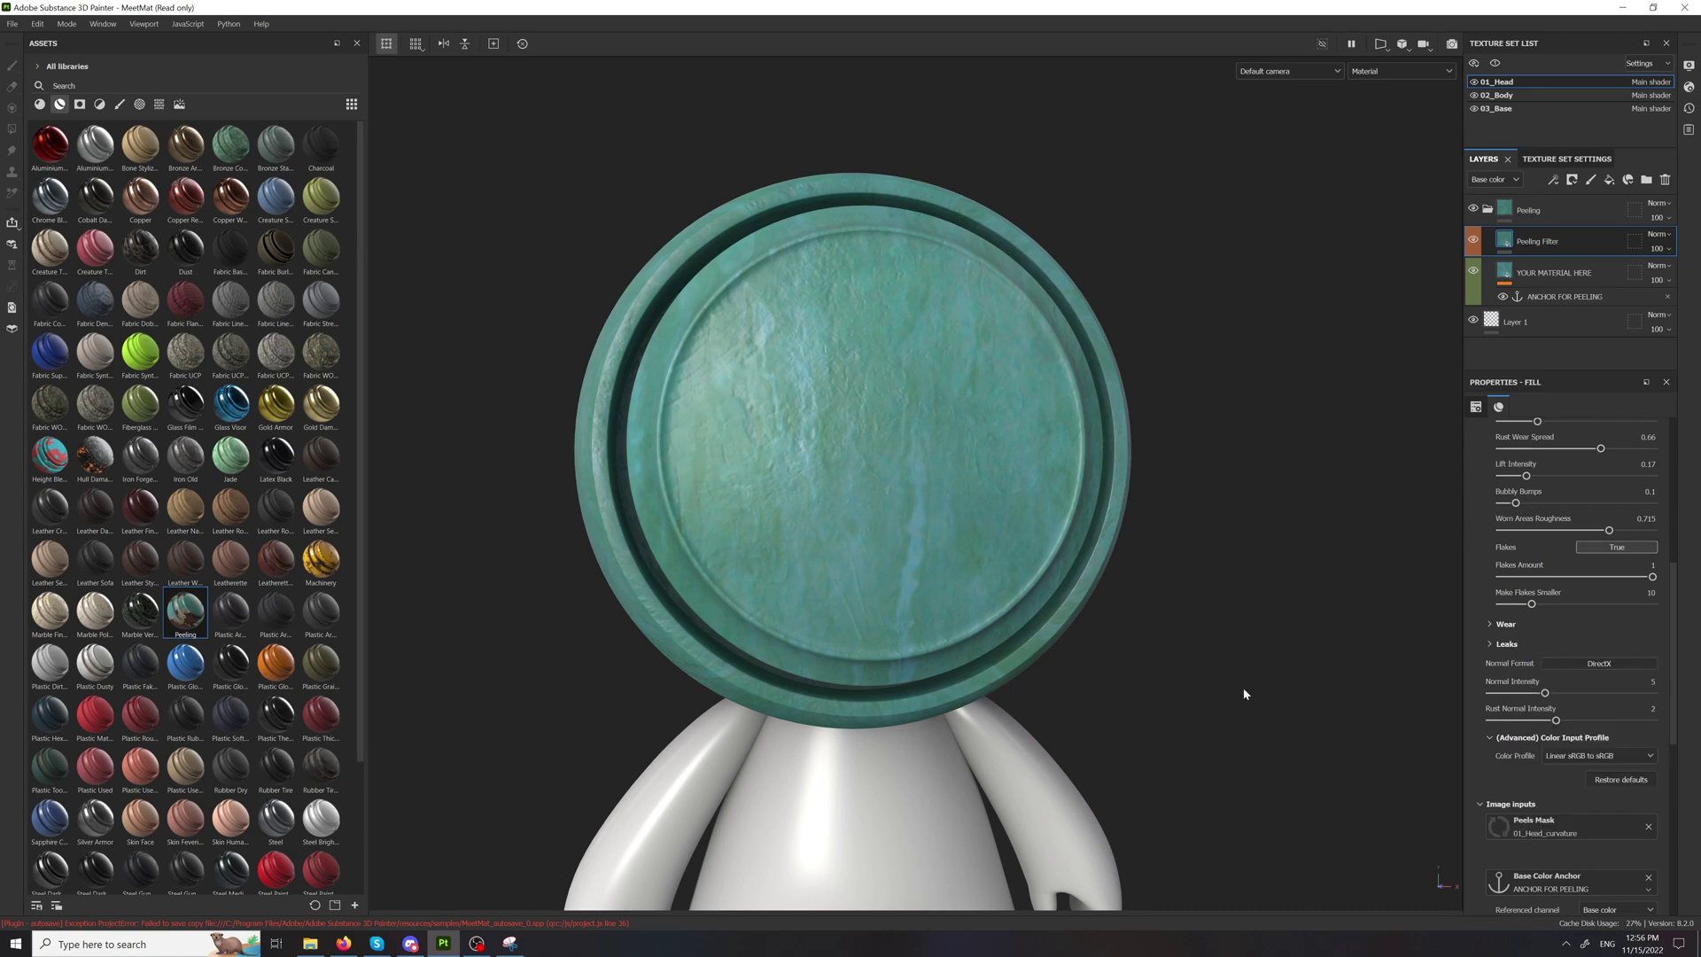
# Step: Set Peel Amount to 0.45, Rust Wear Spread to 0.51 and Lift Intensity to 0.57, with Flakes turned off
pyautogui.scroll(3, 1640, 702)
pyautogui.moveTo(1536, 581)
pyautogui.mouseDown()
pyautogui.moveTo(1589, 579)
pyautogui.moveTo(1569, 581)
pyautogui.mouseUp()
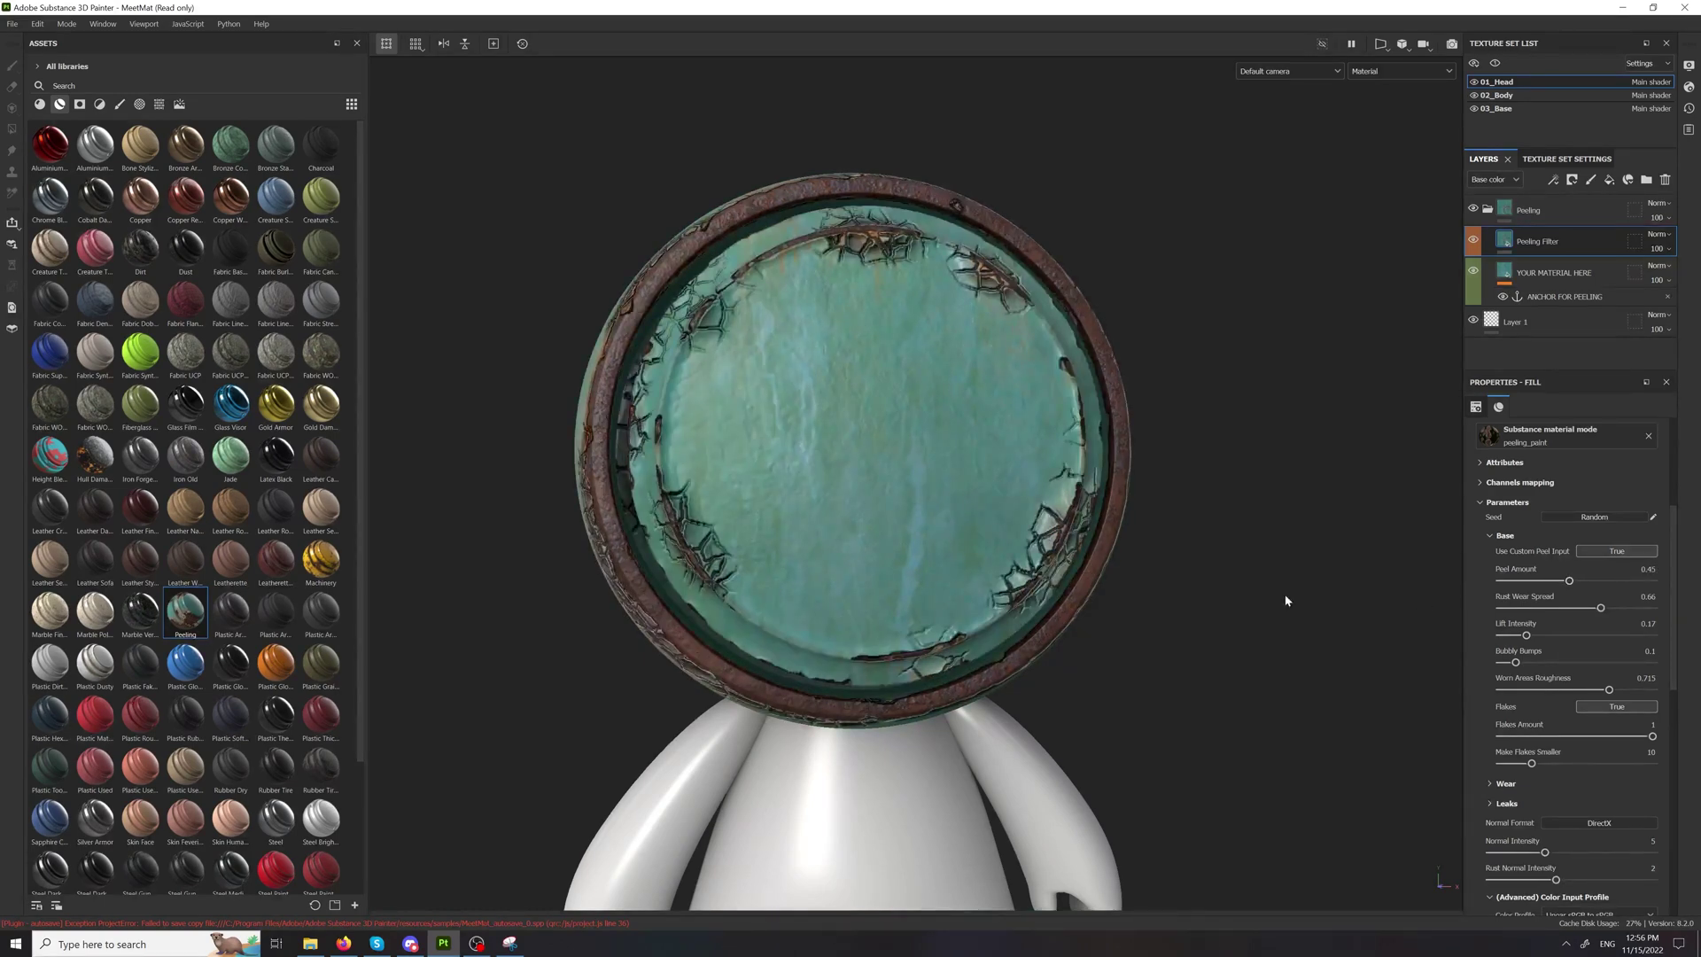
pyautogui.keyDown('alt'); pyautogui.moveTo(1216, 586); pyautogui.dragTo(896, 513); pyautogui.keyUp('alt')
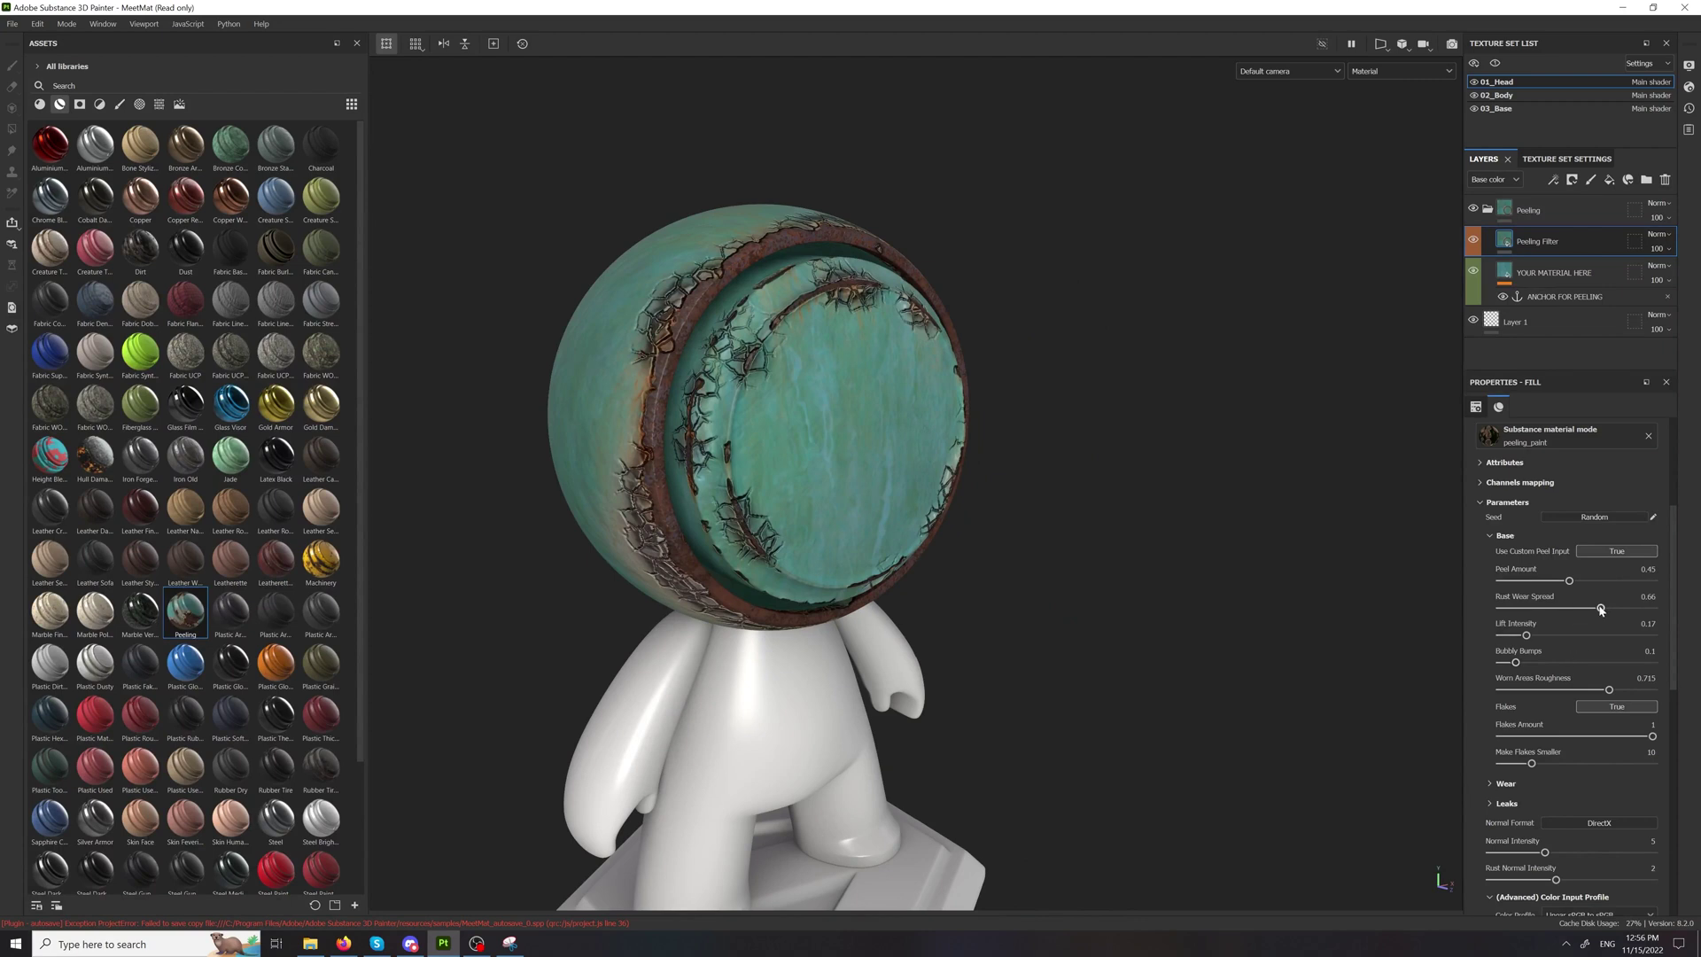
pyautogui.moveTo(1600, 610)
pyautogui.mouseDown()
pyautogui.moveTo(1502, 608)
pyautogui.moveTo(1577, 608)
pyautogui.mouseUp()
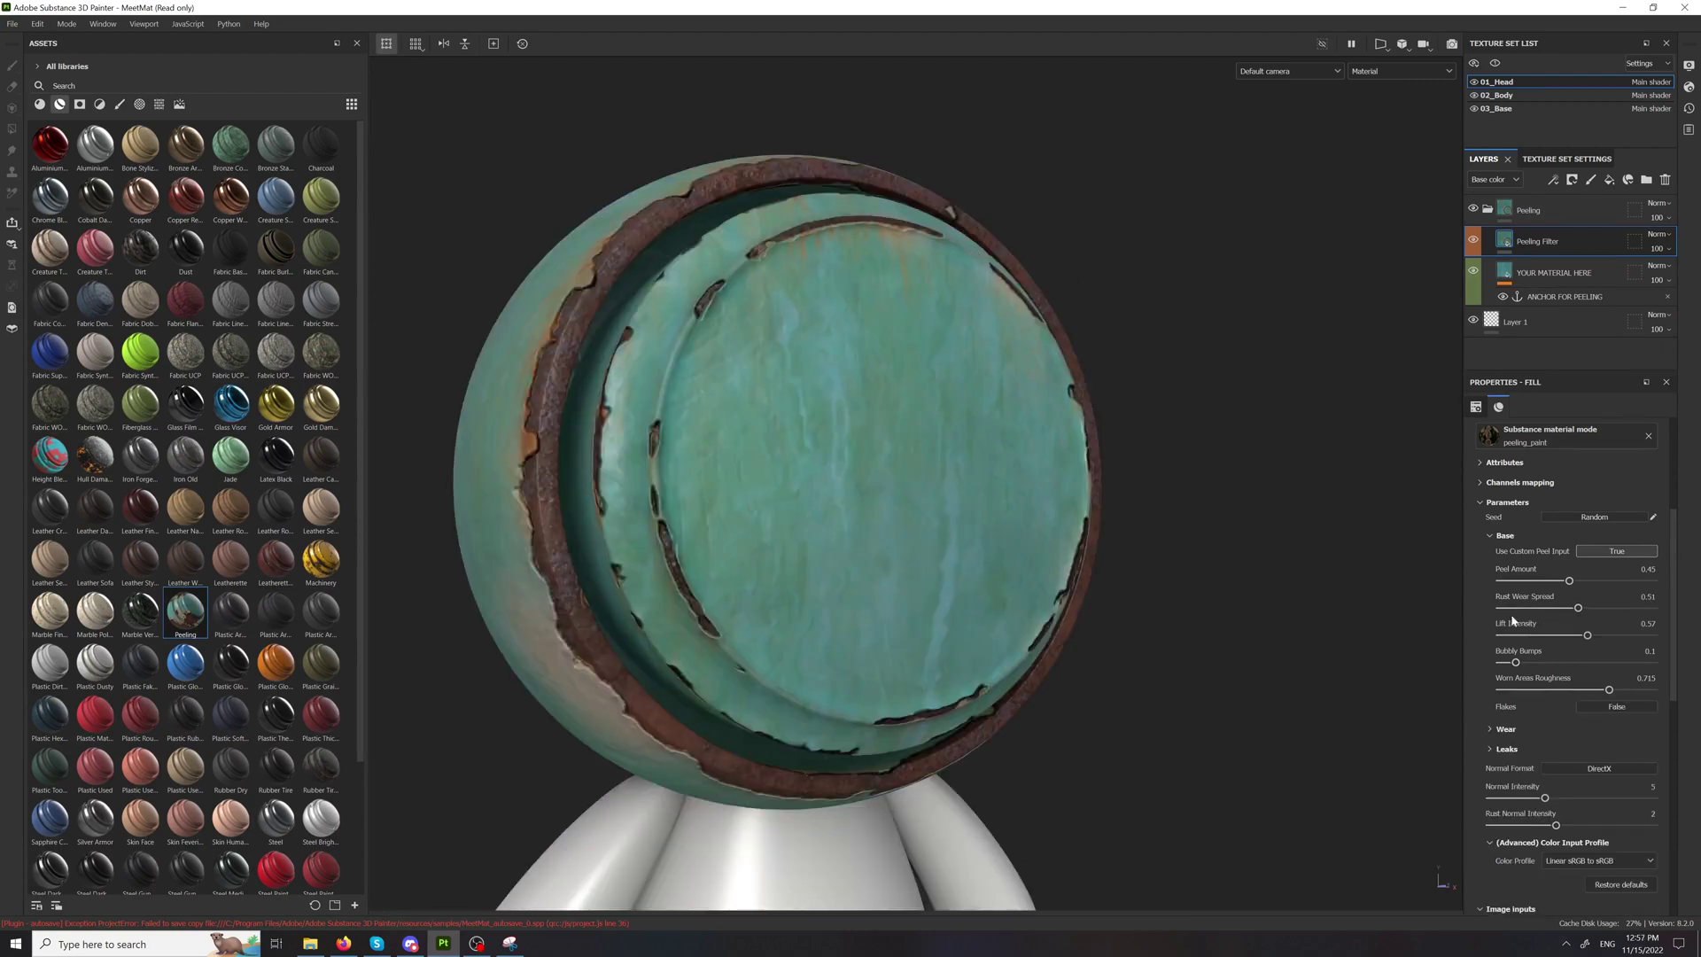
# Step: In the Peeling Filter's Wear parameters, set Rust Edge Wear to 0.53 and Wear Color Intensity to 1
pyautogui.click(1490, 535)
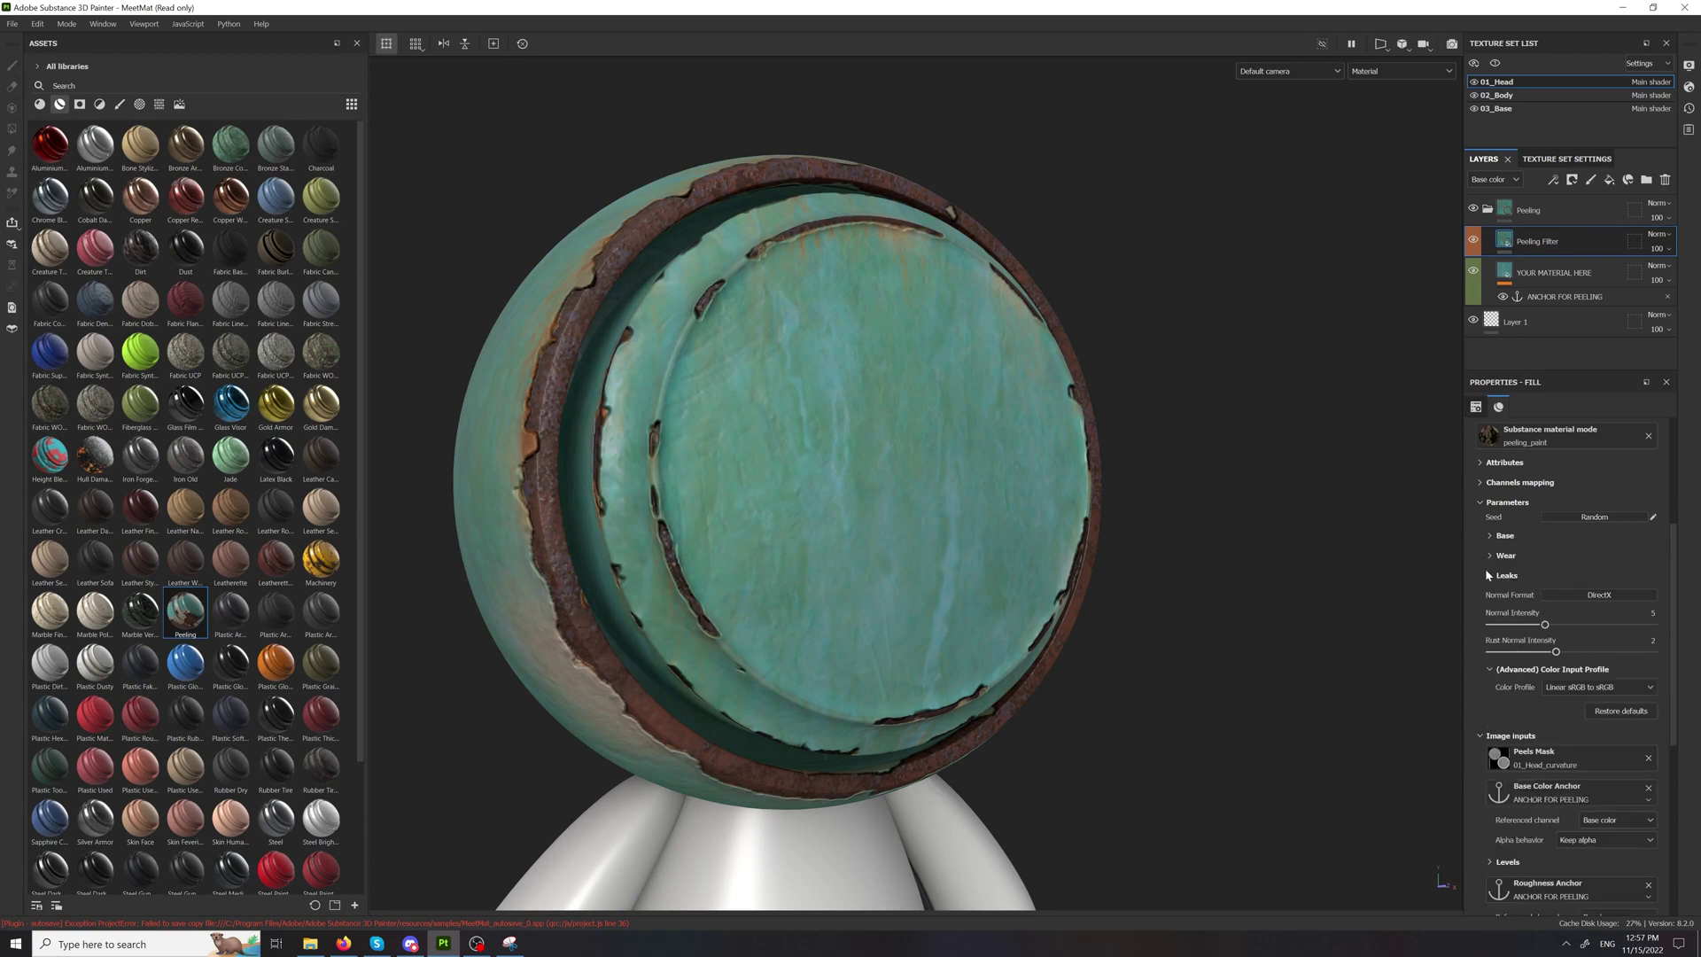
pyautogui.click(1487, 557)
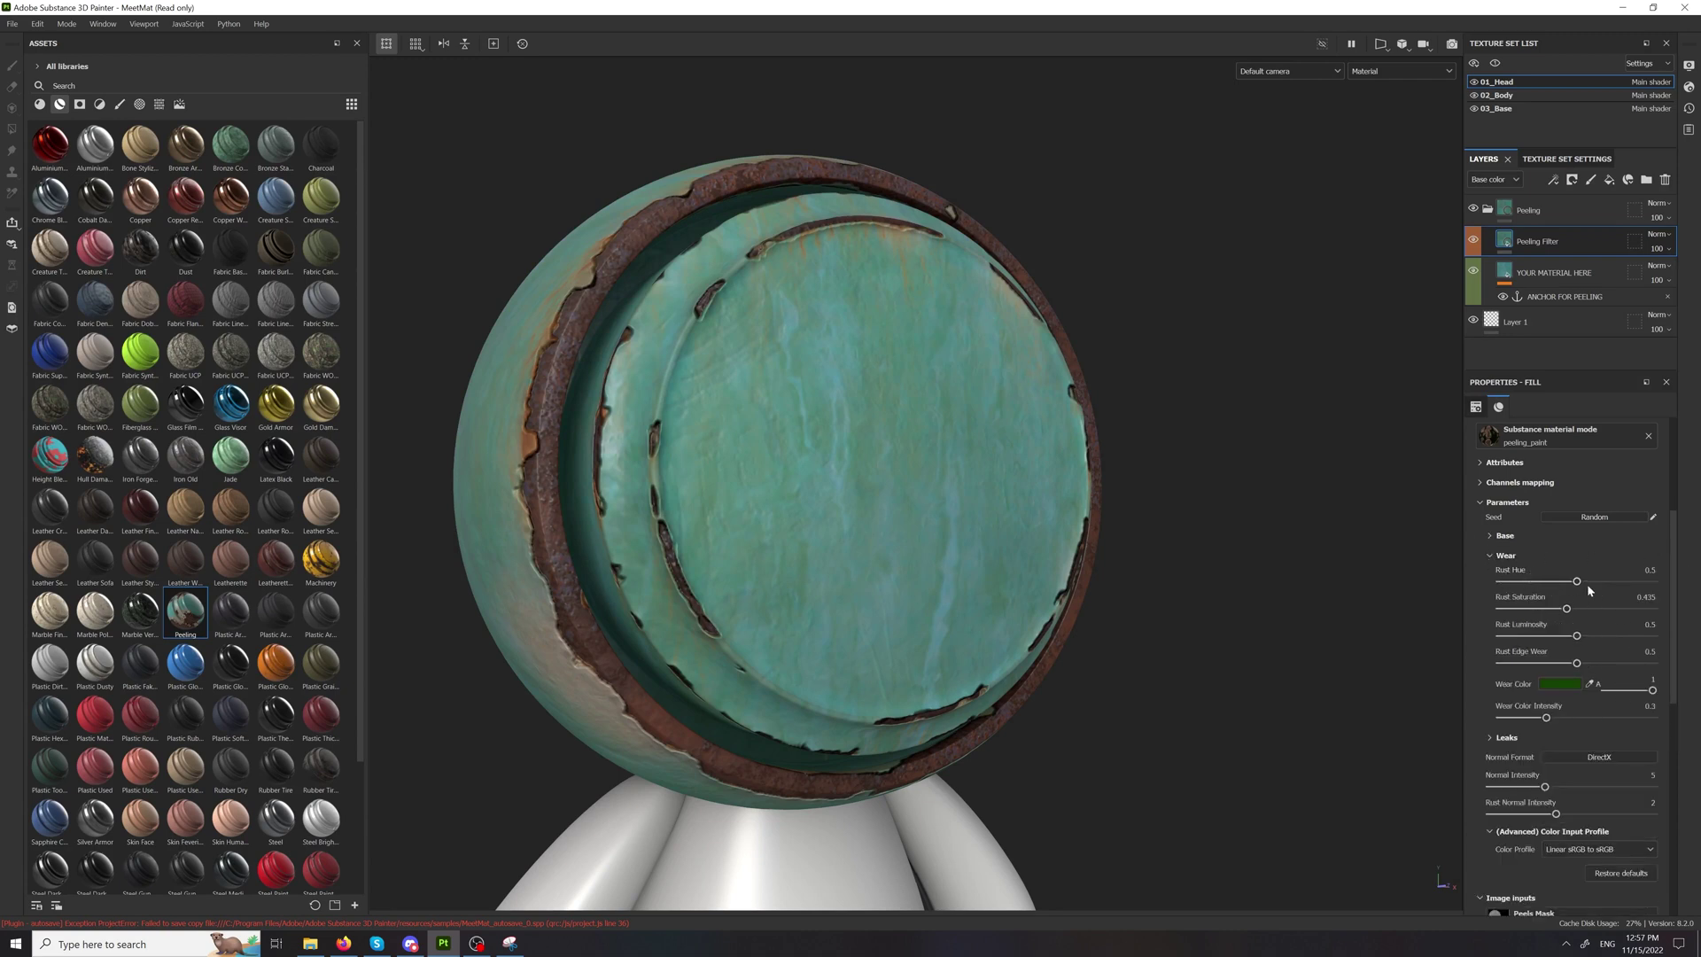
pyautogui.scroll(-2, 1457, 629)
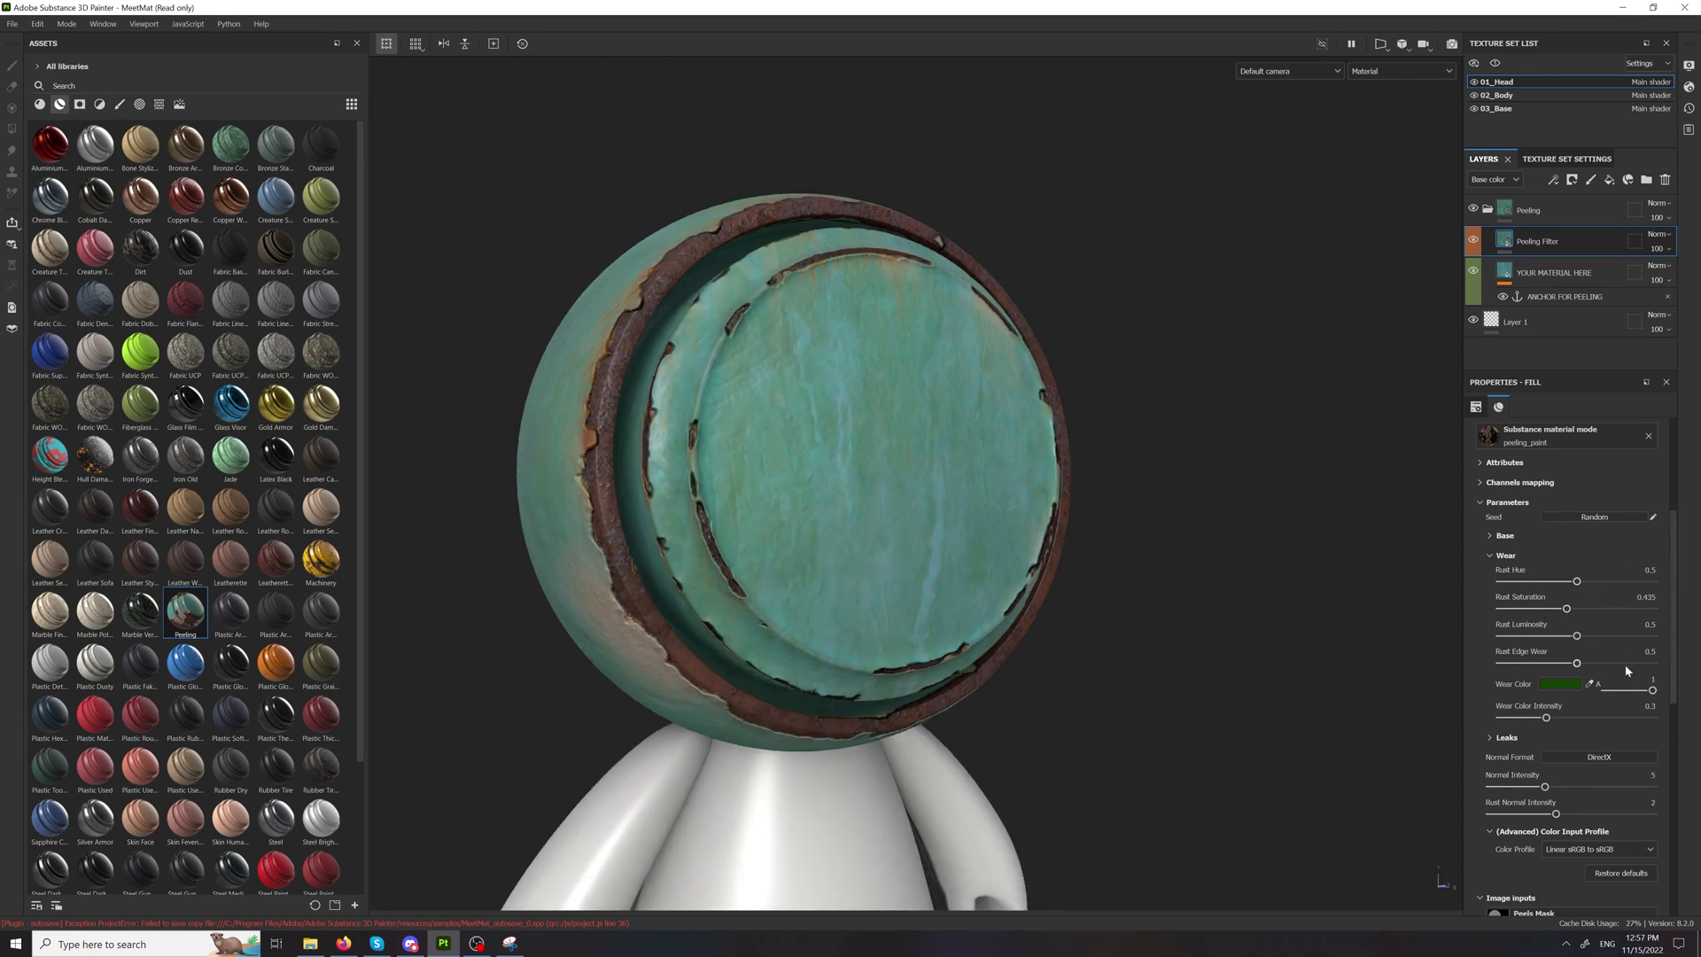
pyautogui.moveTo(1638, 662); pyautogui.dragTo(1682, 660)
pyautogui.keyDown('alt'); pyautogui.moveTo(1018, 567); pyautogui.dragTo(1240, 567); pyautogui.keyUp('alt')
pyautogui.moveTo(1652, 662); pyautogui.dragTo(1653, 717)
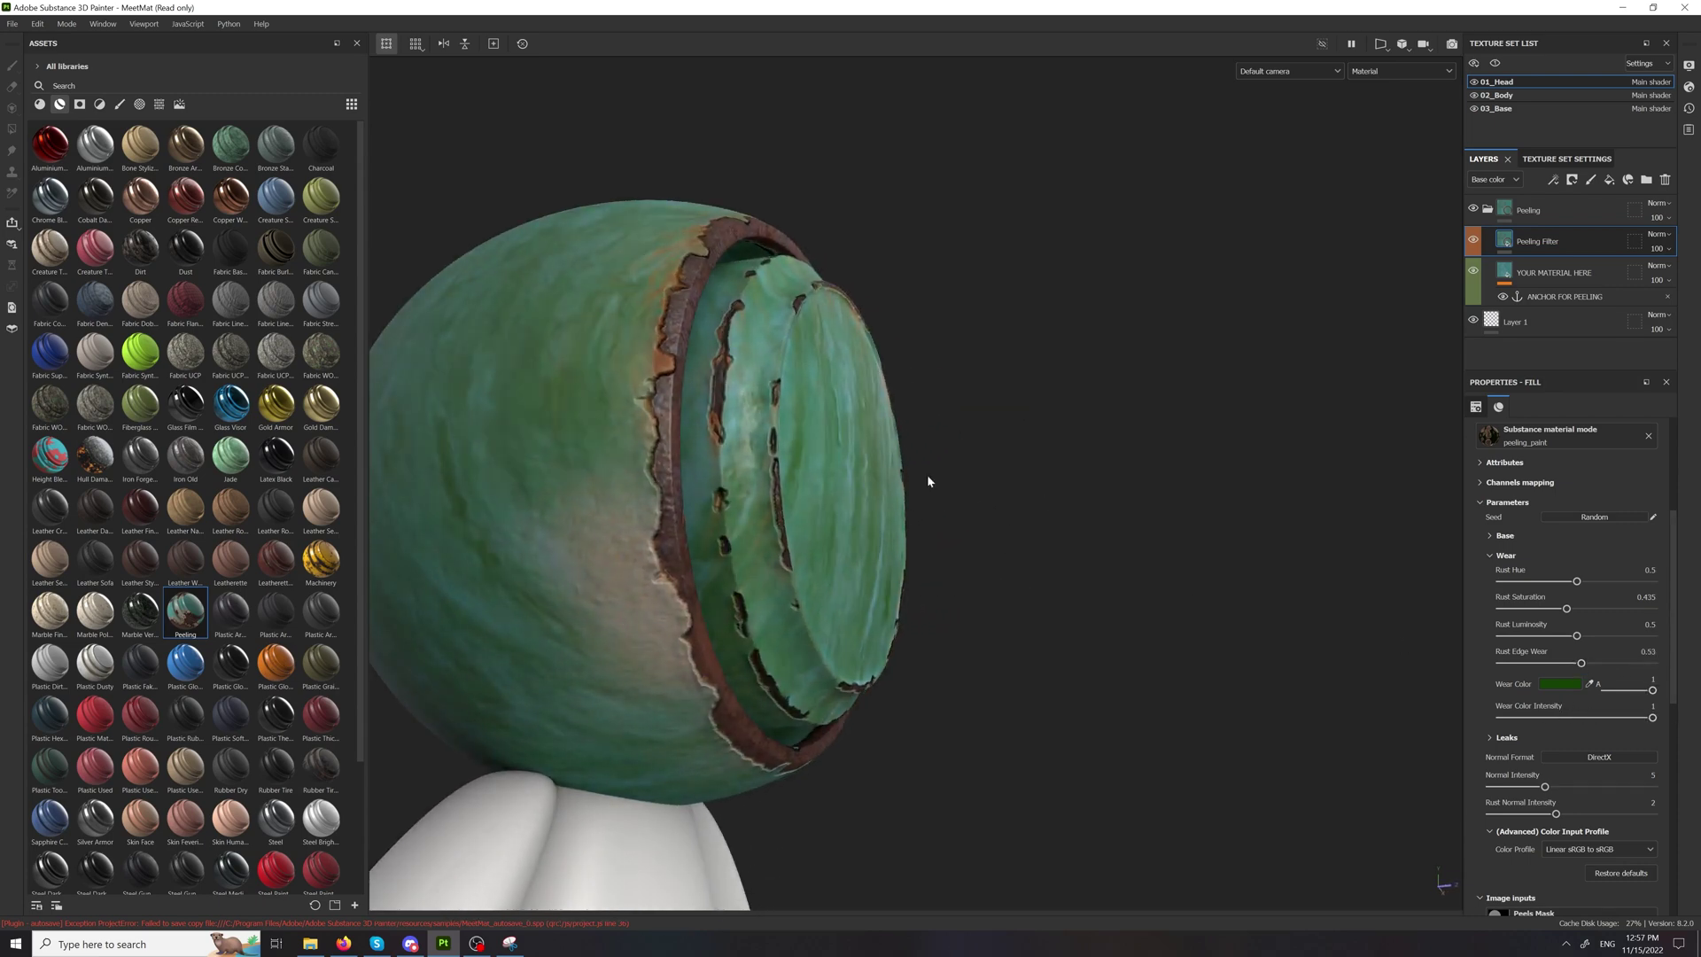
# Step: Change the Peeling Filter's Wear Color to a bright orange
pyautogui.keyDown('alt'); pyautogui.moveTo(911, 474); pyautogui.dragTo(865, 418); pyautogui.keyUp('alt')
pyautogui.scroll(3, 930, 442)
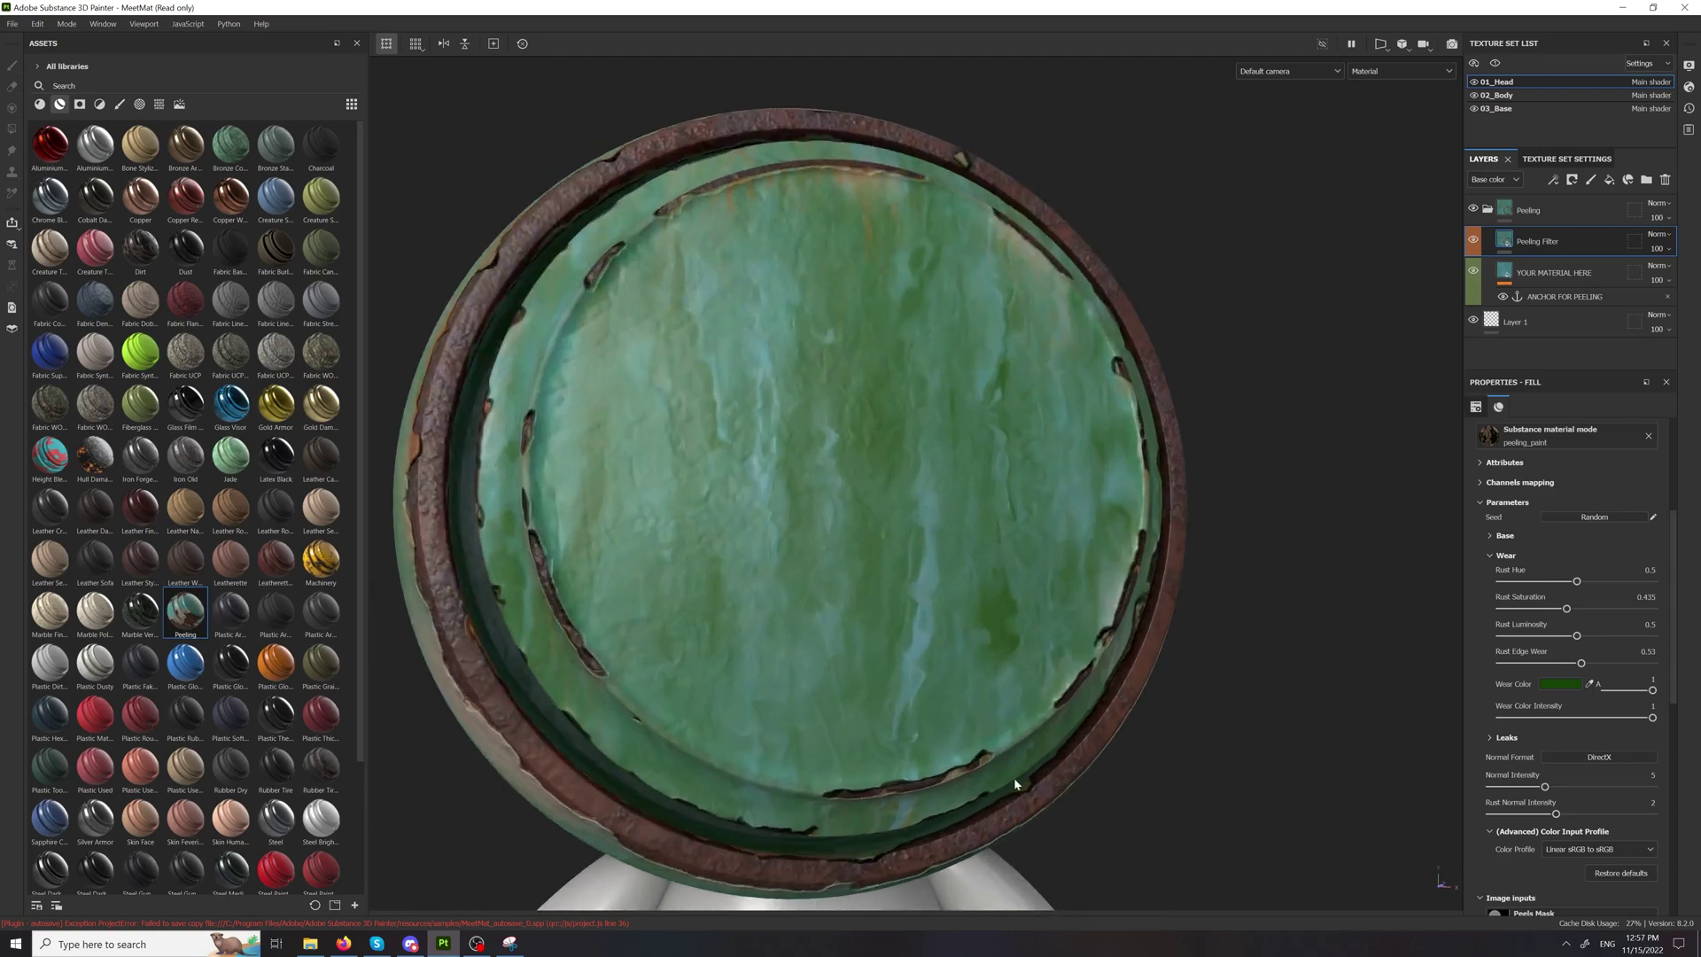
pyautogui.scroll(-3, 988, 687)
pyautogui.keyDown('alt'); pyautogui.moveTo(837, 521); pyautogui.dragTo(912, 531); pyautogui.keyUp('alt')
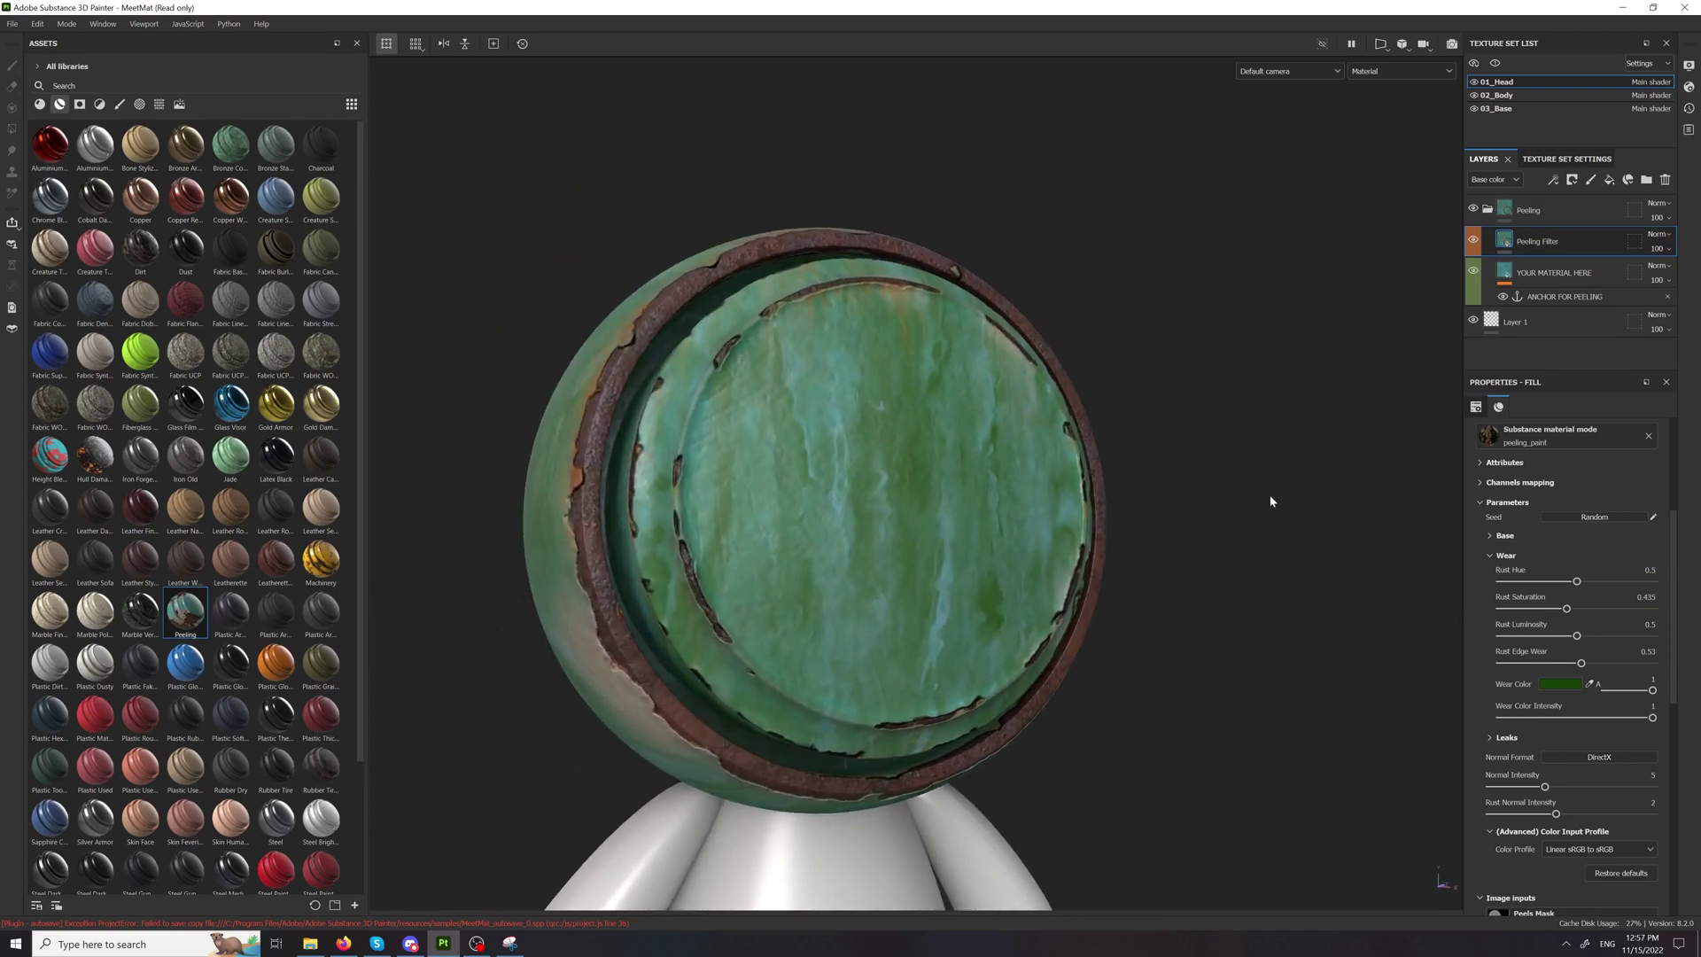
pyautogui.click(1567, 684)
pyautogui.moveTo(1550, 817); pyautogui.dragTo(1550, 849)
pyautogui.click(1498, 720)
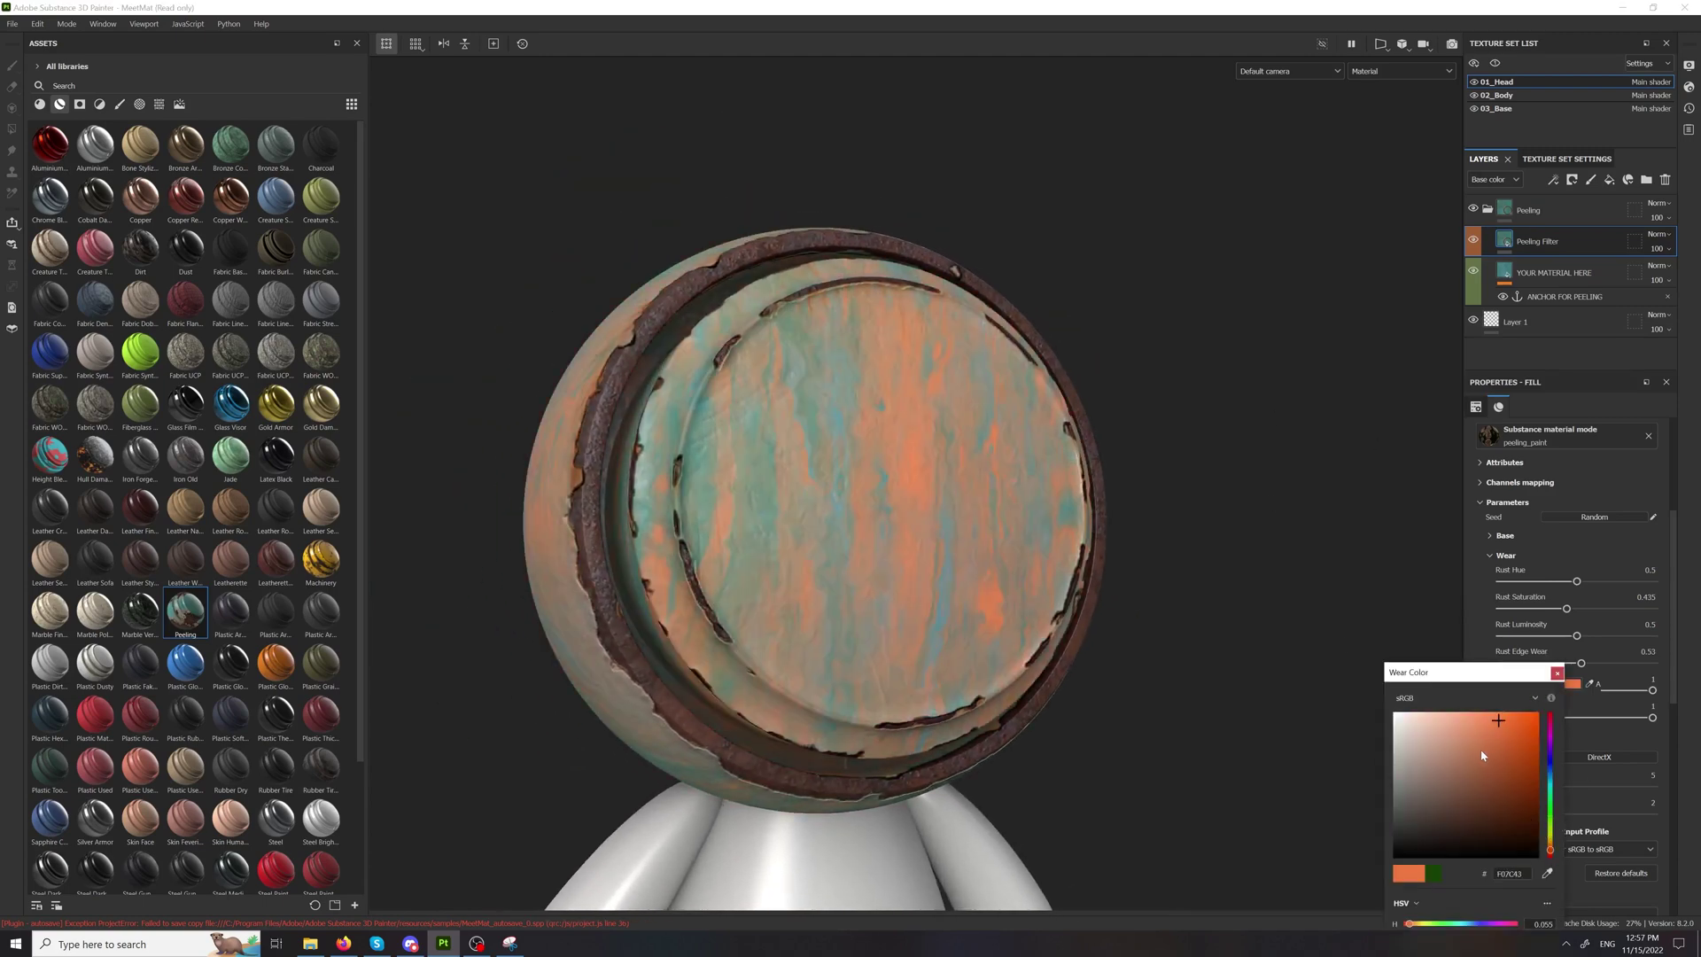
# Step: Mute the Peeling Filter's Wear Color to a dull reddish brown and set Wear Color Intensity to 0.6
pyautogui.moveTo(1481, 754); pyautogui.dragTo(1456, 777)
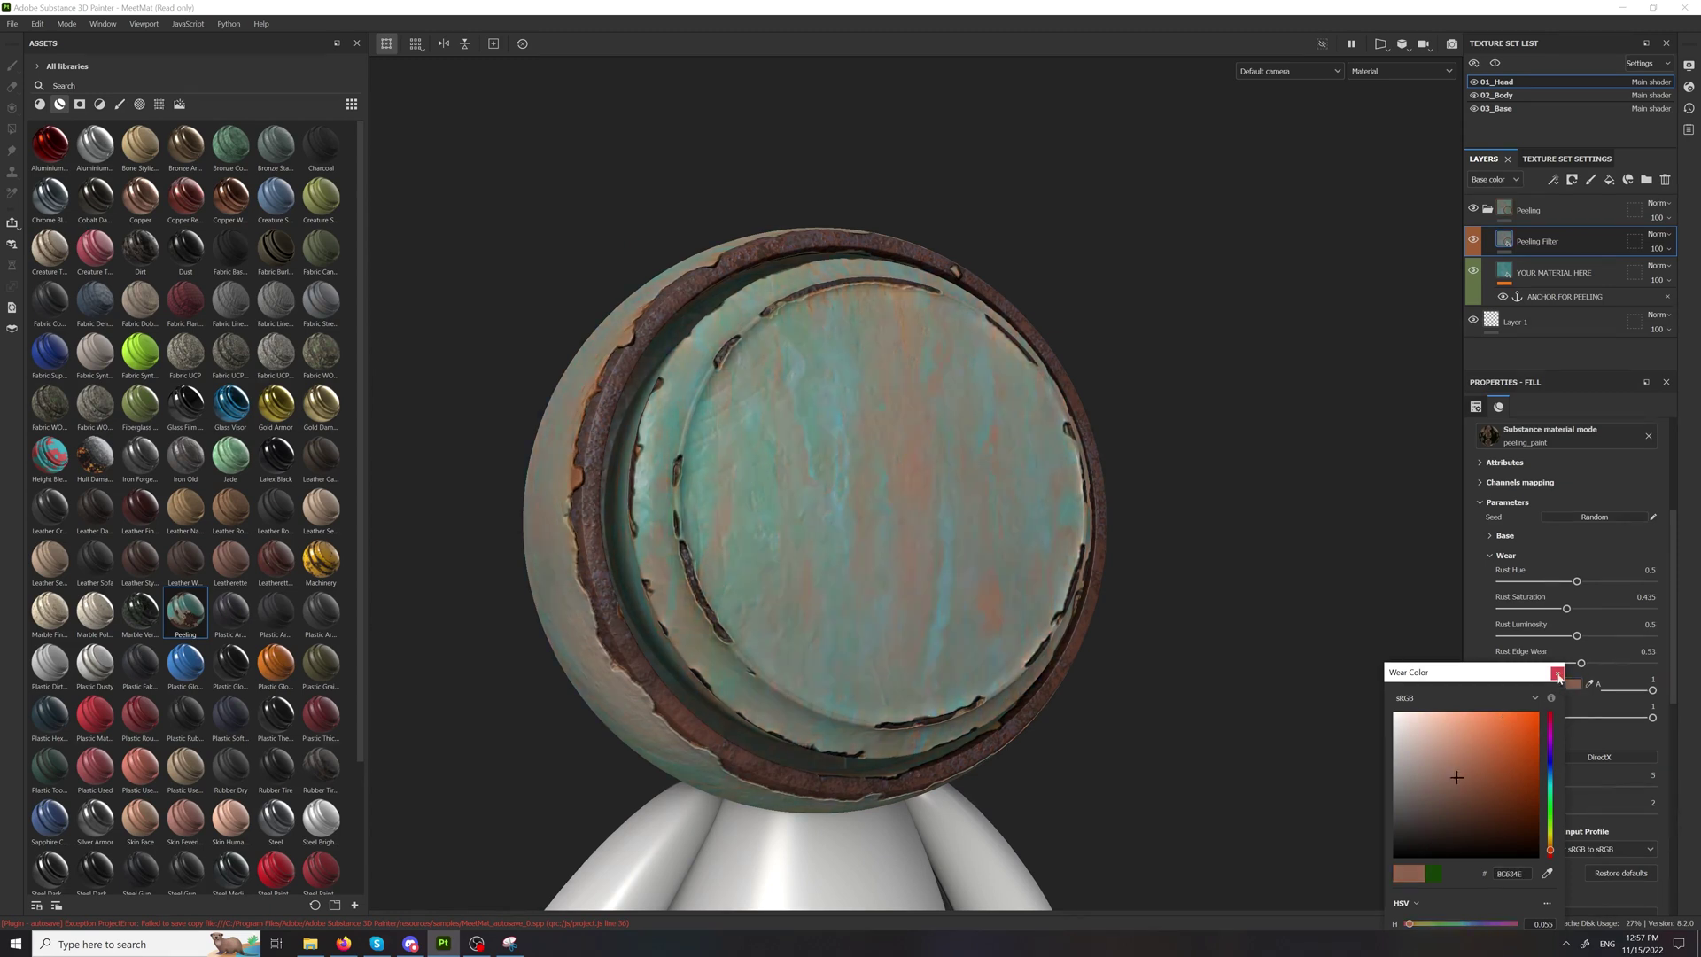
pyautogui.click(1556, 675)
pyautogui.keyDown('alt'); pyautogui.moveTo(1111, 478); pyautogui.dragTo(1403, 635); pyautogui.keyUp('alt')
pyautogui.click(1591, 717)
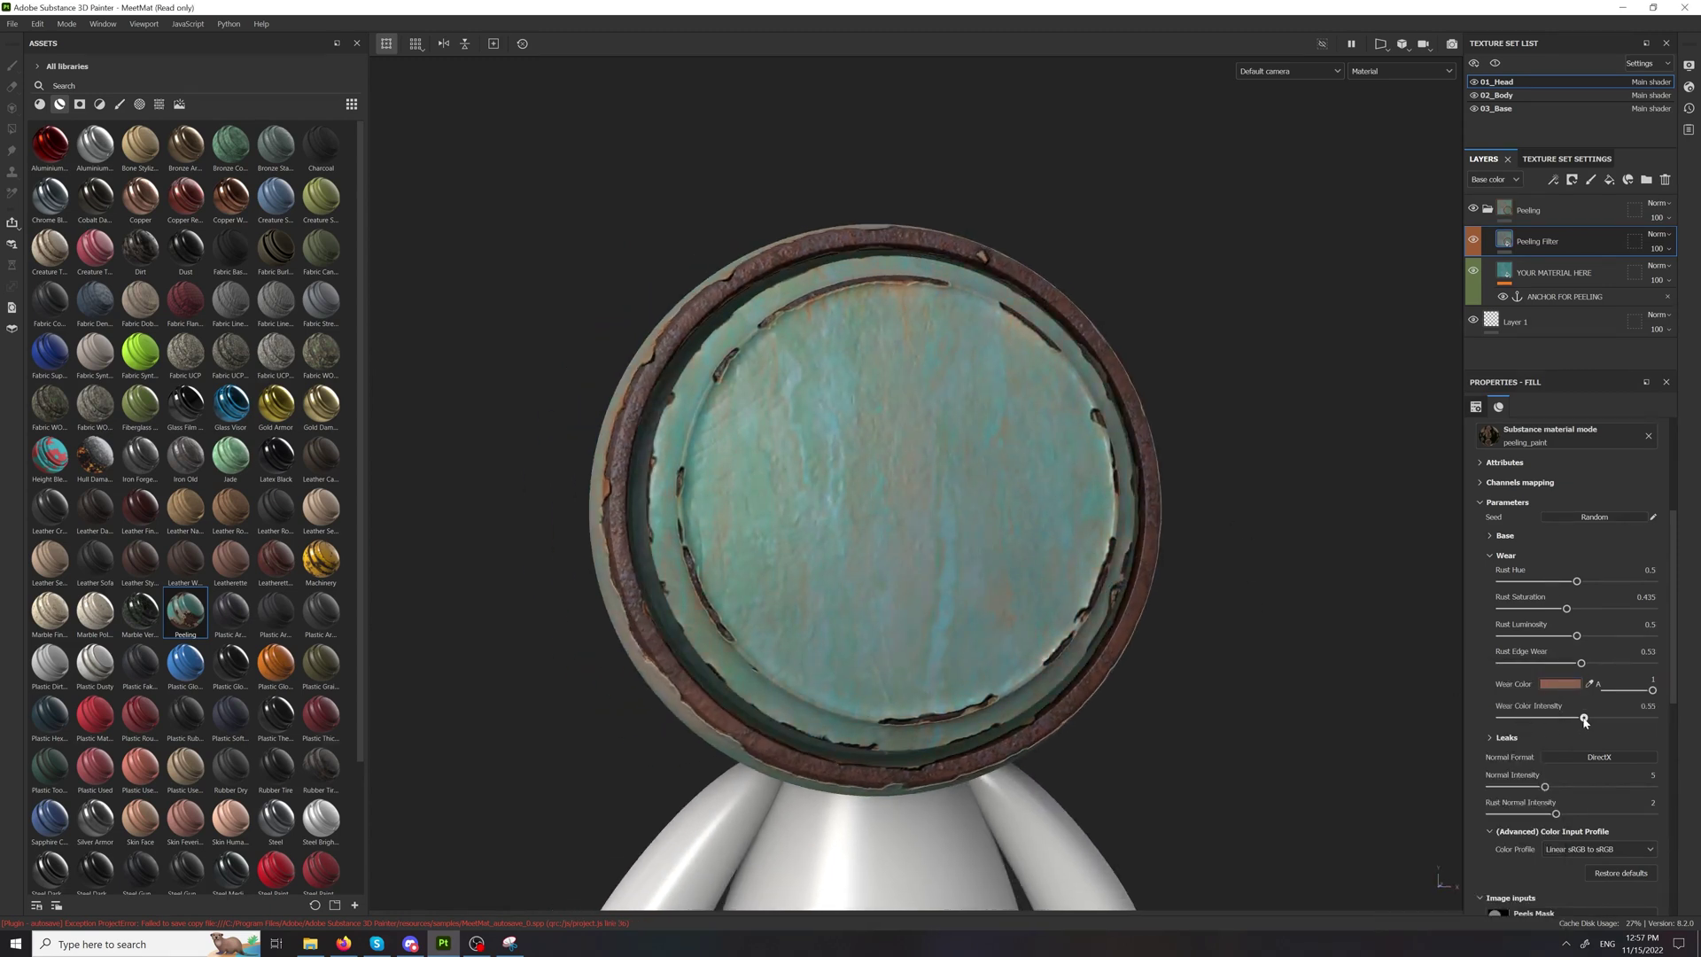
# Step: Review the Peeling Filter's Leaks parameters and inspect the head's surface from the side
pyautogui.click(1490, 554)
pyautogui.click(1503, 575)
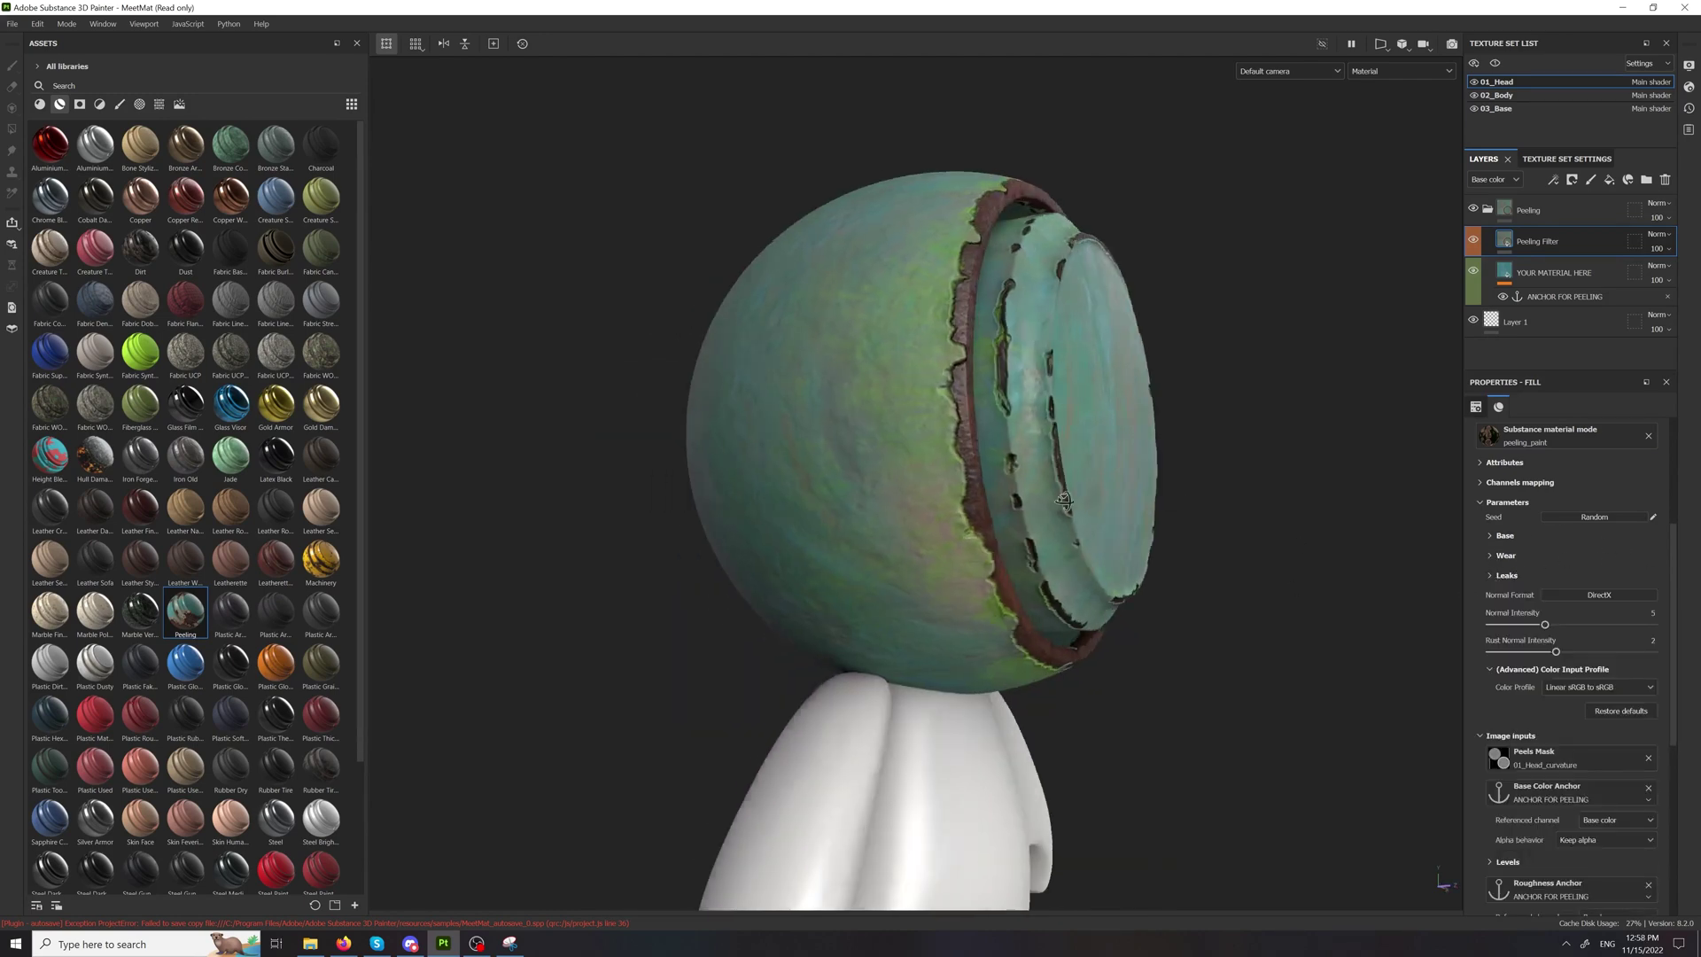
pyautogui.keyDown('alt'); pyautogui.moveTo(1285, 531); pyautogui.dragTo(1165, 528); pyautogui.keyUp('alt')
pyautogui.keyDown('alt'); pyautogui.moveTo(1165, 527); pyautogui.dragTo(1081, 576, button='middle'); pyautogui.keyUp('alt')
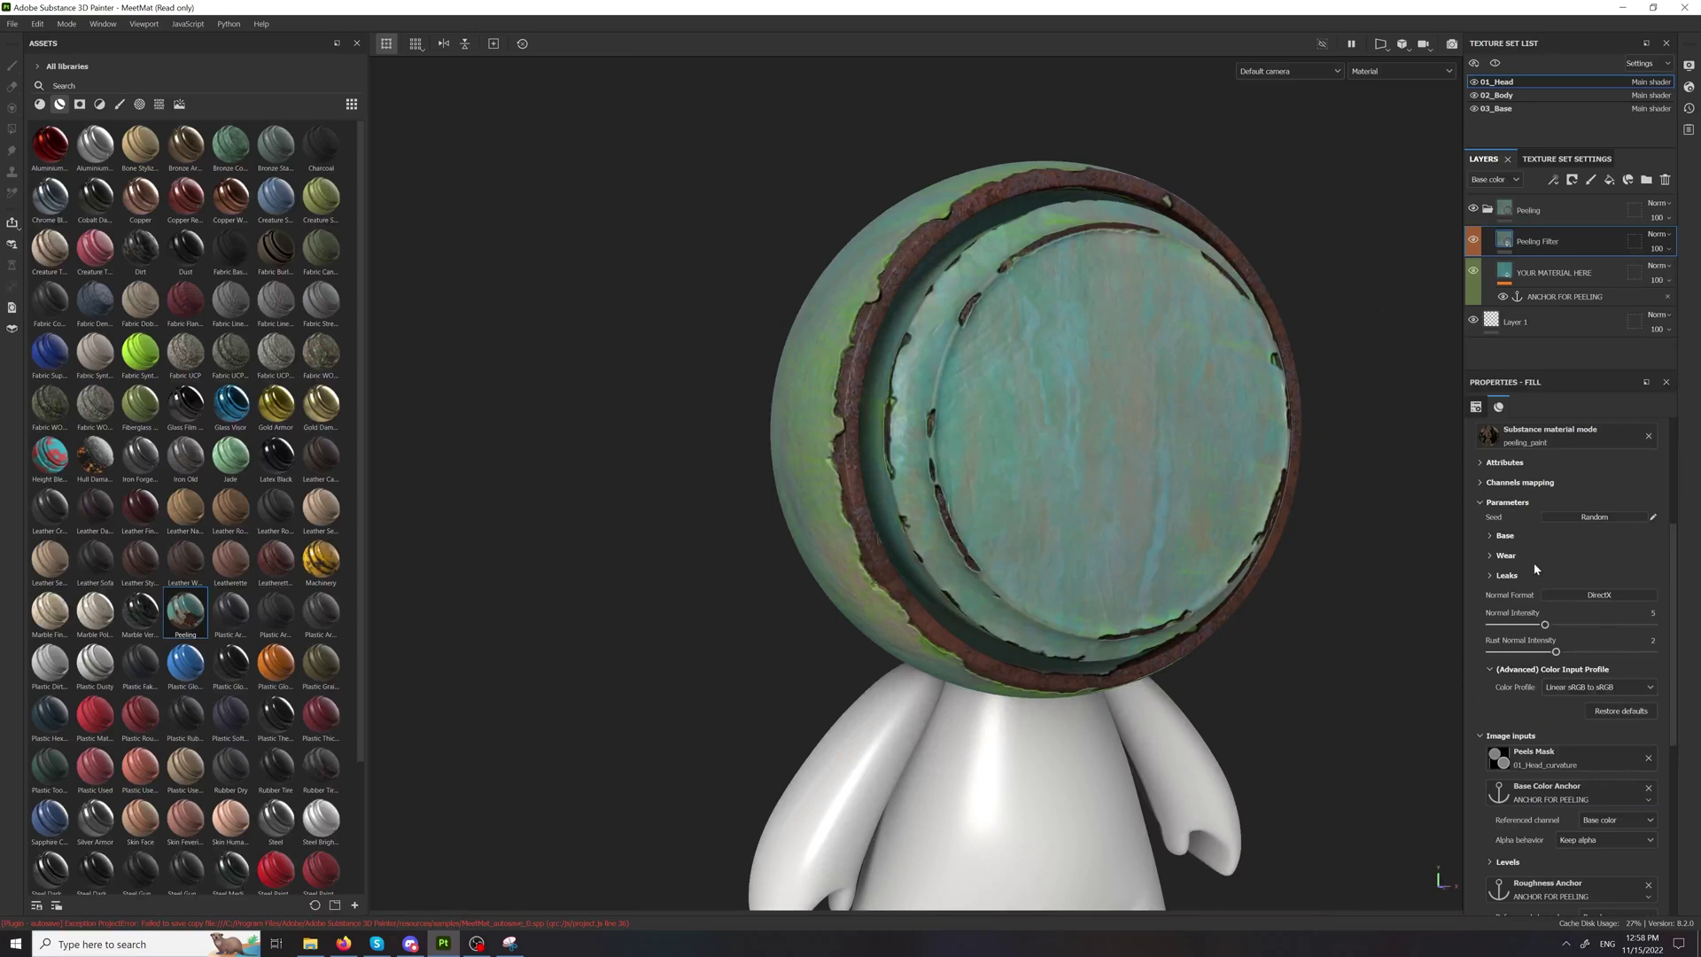
# Step: Turn on Flakes in the Peeling Filter's Base parameters
pyautogui.click(1503, 535)
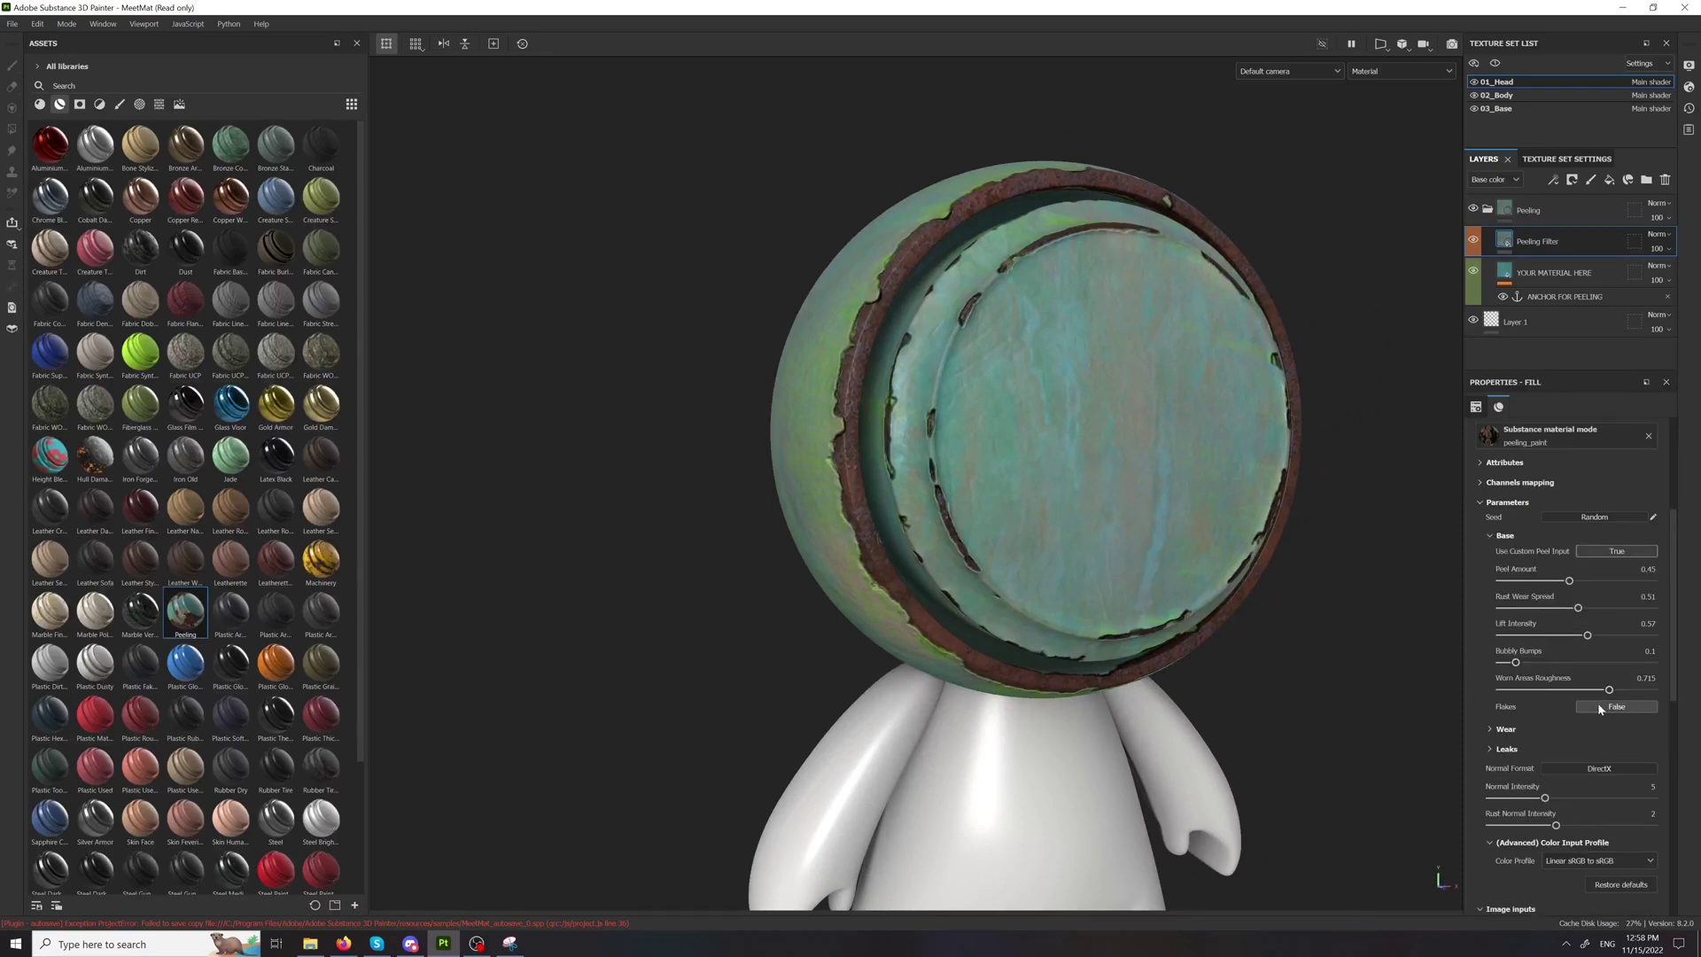
pyautogui.click(1597, 704)
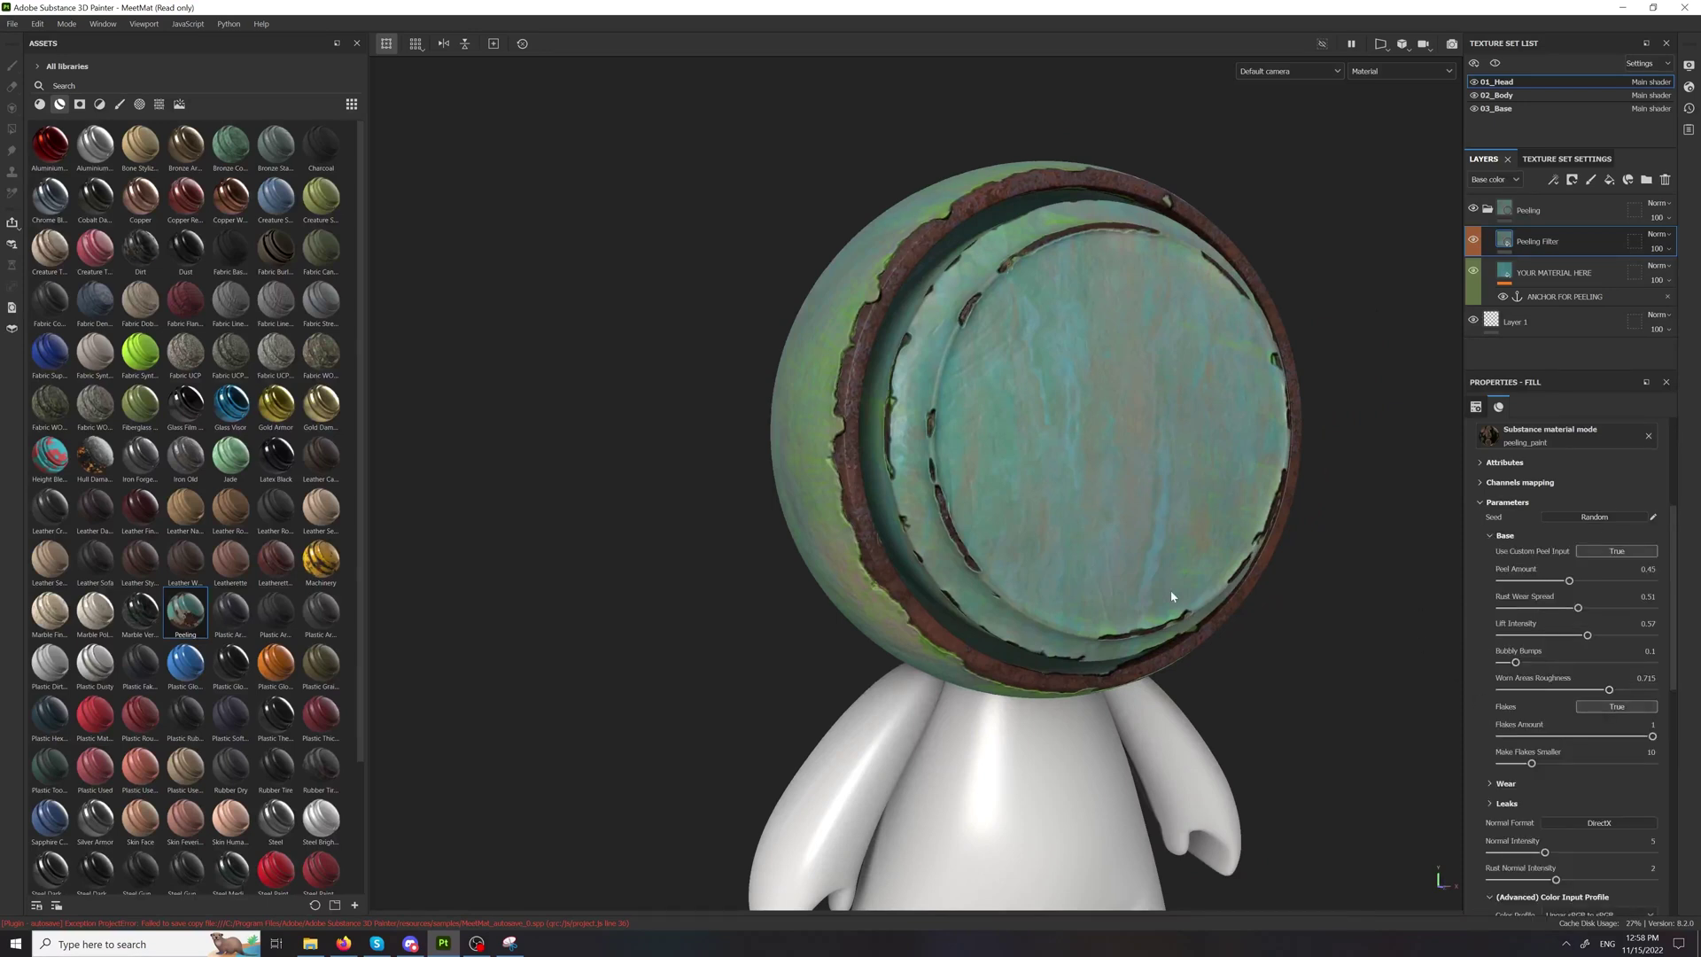
pyautogui.click(1485, 540)
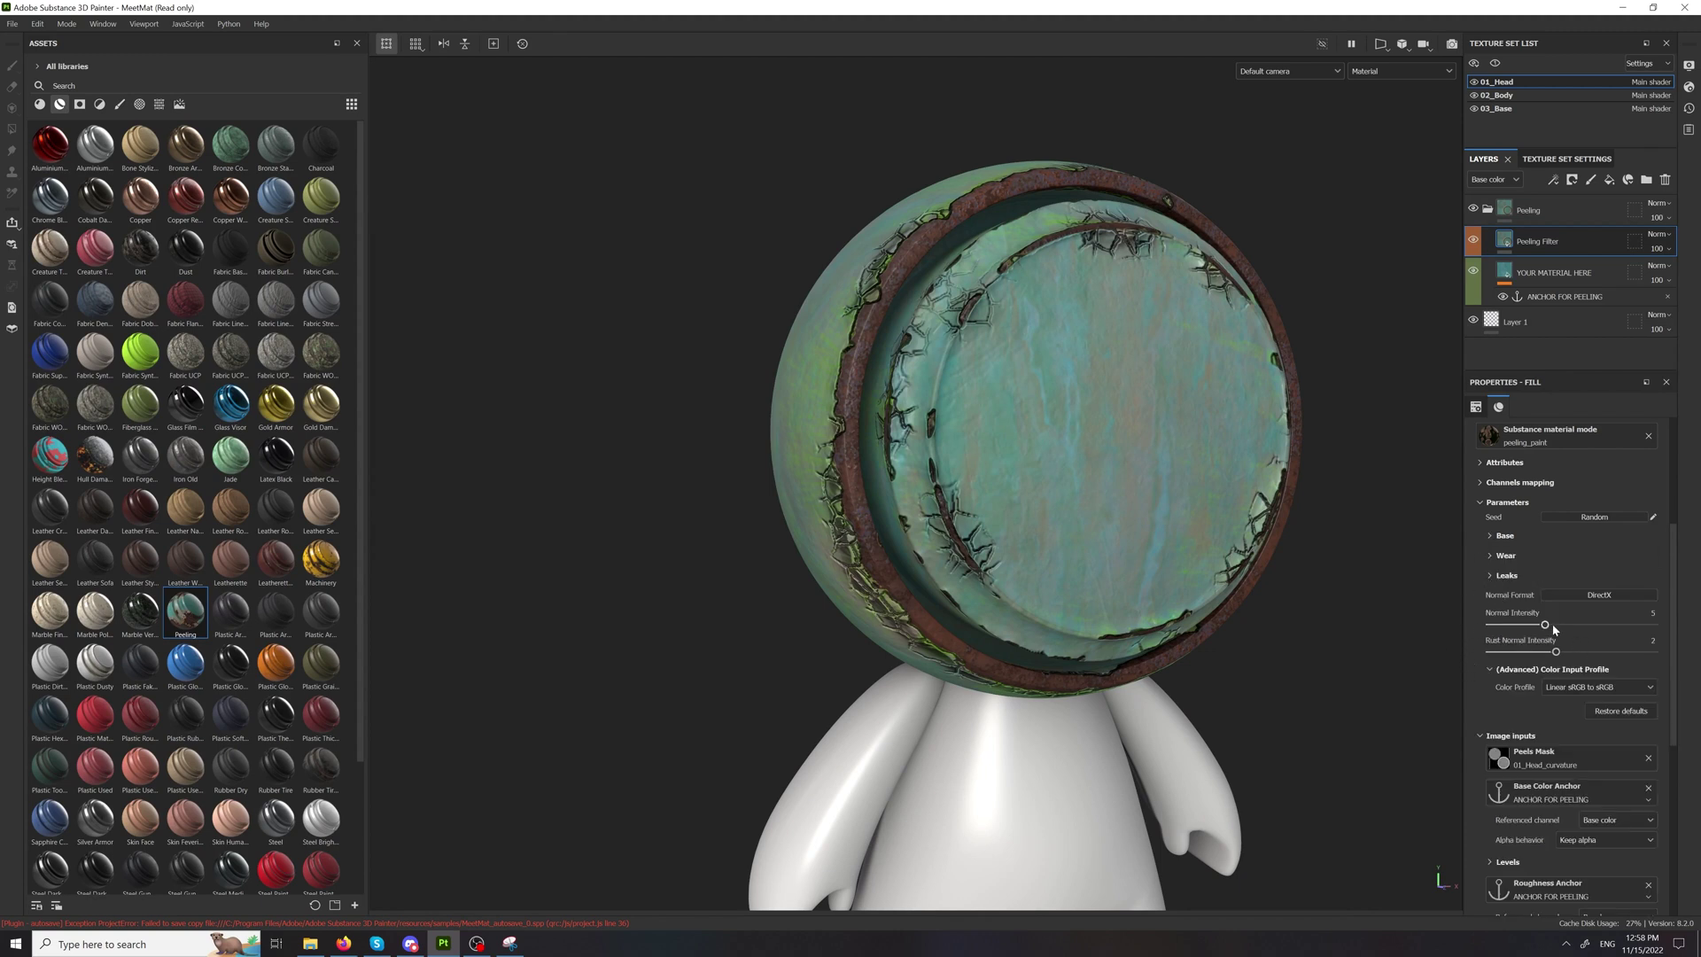
# Step: Turn off the Peeling Filter's height channel and set its Normal Intensity to 8.64
pyautogui.moveTo(1548, 624); pyautogui.dragTo(1677, 626)
pyautogui.scroll(2, 1612, 709)
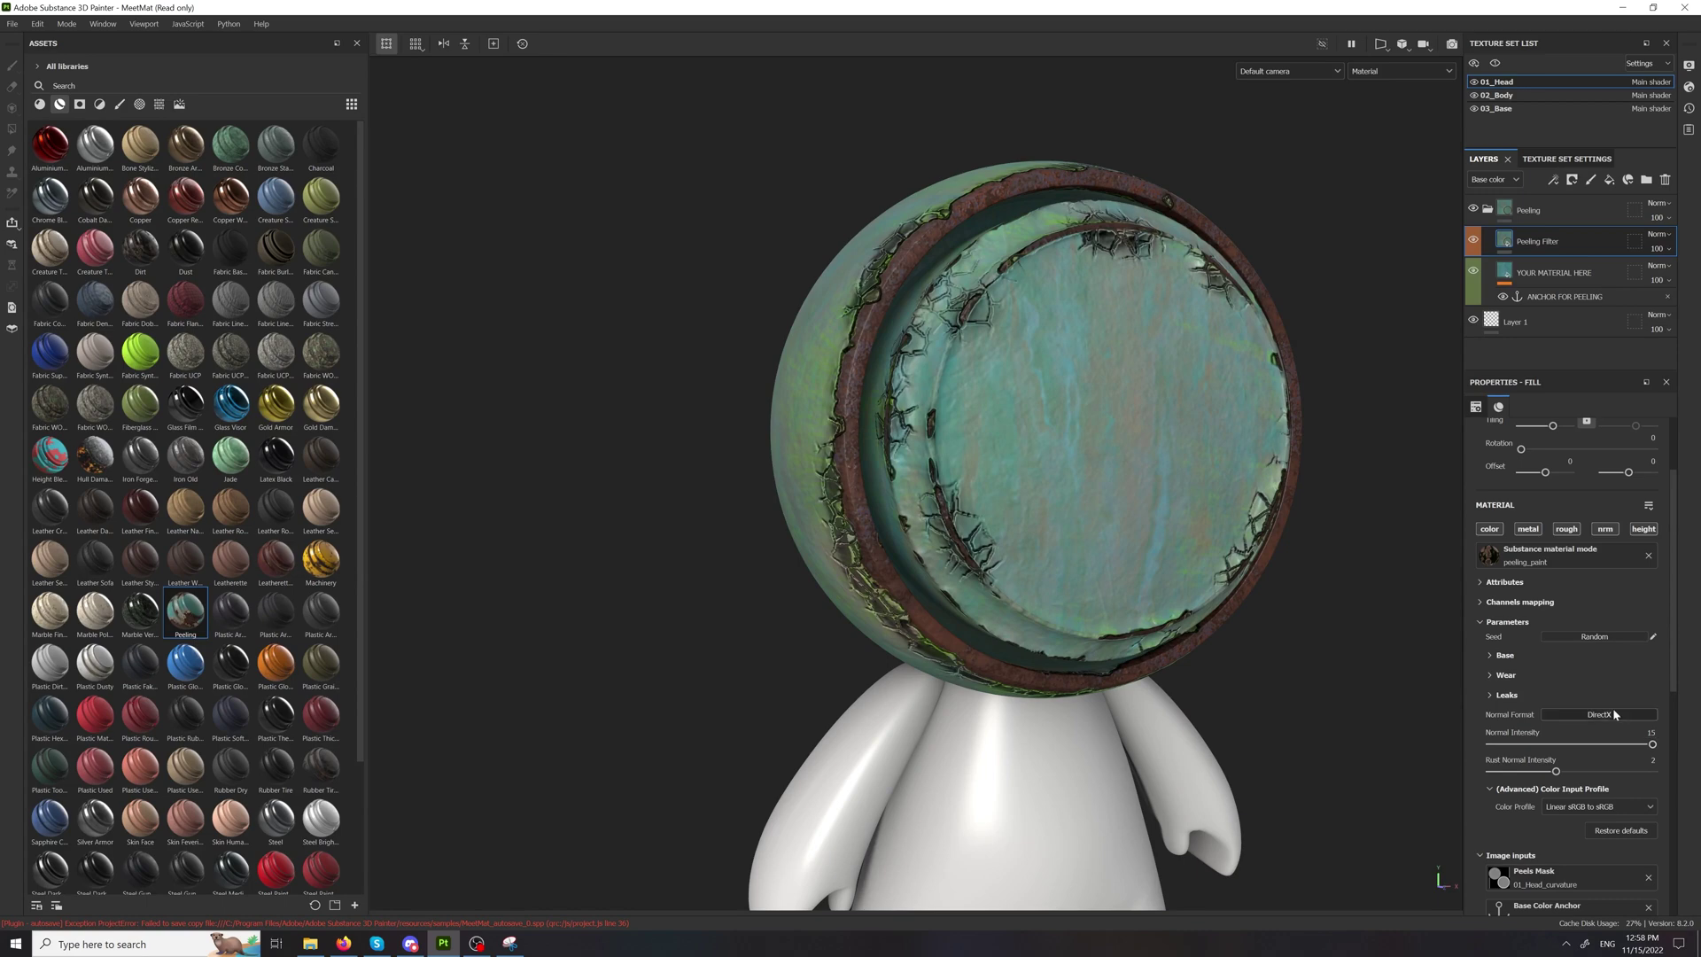
pyautogui.click(1646, 537)
pyautogui.scroll(3, 1025, 473)
pyautogui.keyDown('alt'); pyautogui.moveTo(1025, 473); pyautogui.dragTo(850, 422); pyautogui.keyUp('alt')
pyautogui.keyDown('shift'); pyautogui.moveTo(854, 431); pyautogui.dragTo(1151, 531, button='right'); pyautogui.keyUp('shift')
pyautogui.moveTo(1582, 747)
pyautogui.mouseDown()
pyautogui.moveTo(1443, 739)
pyautogui.moveTo(1614, 734)
pyautogui.moveTo(1585, 744)
pyautogui.mouseUp()
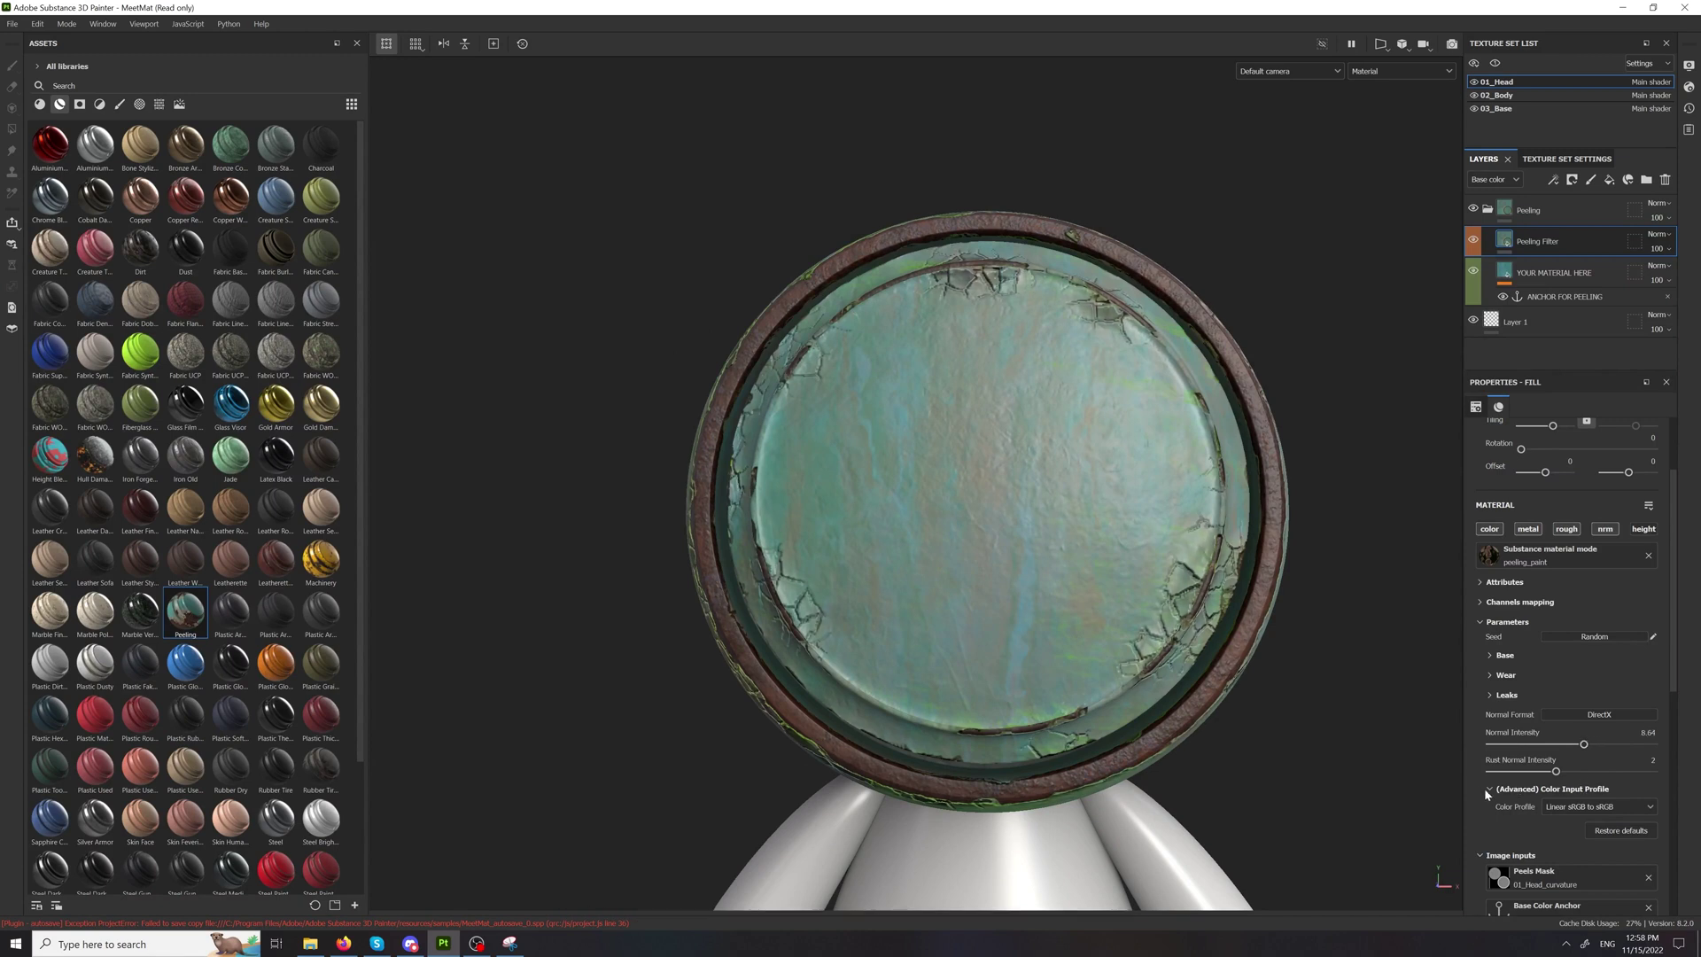
pyautogui.scroll(-3, 1514, 803)
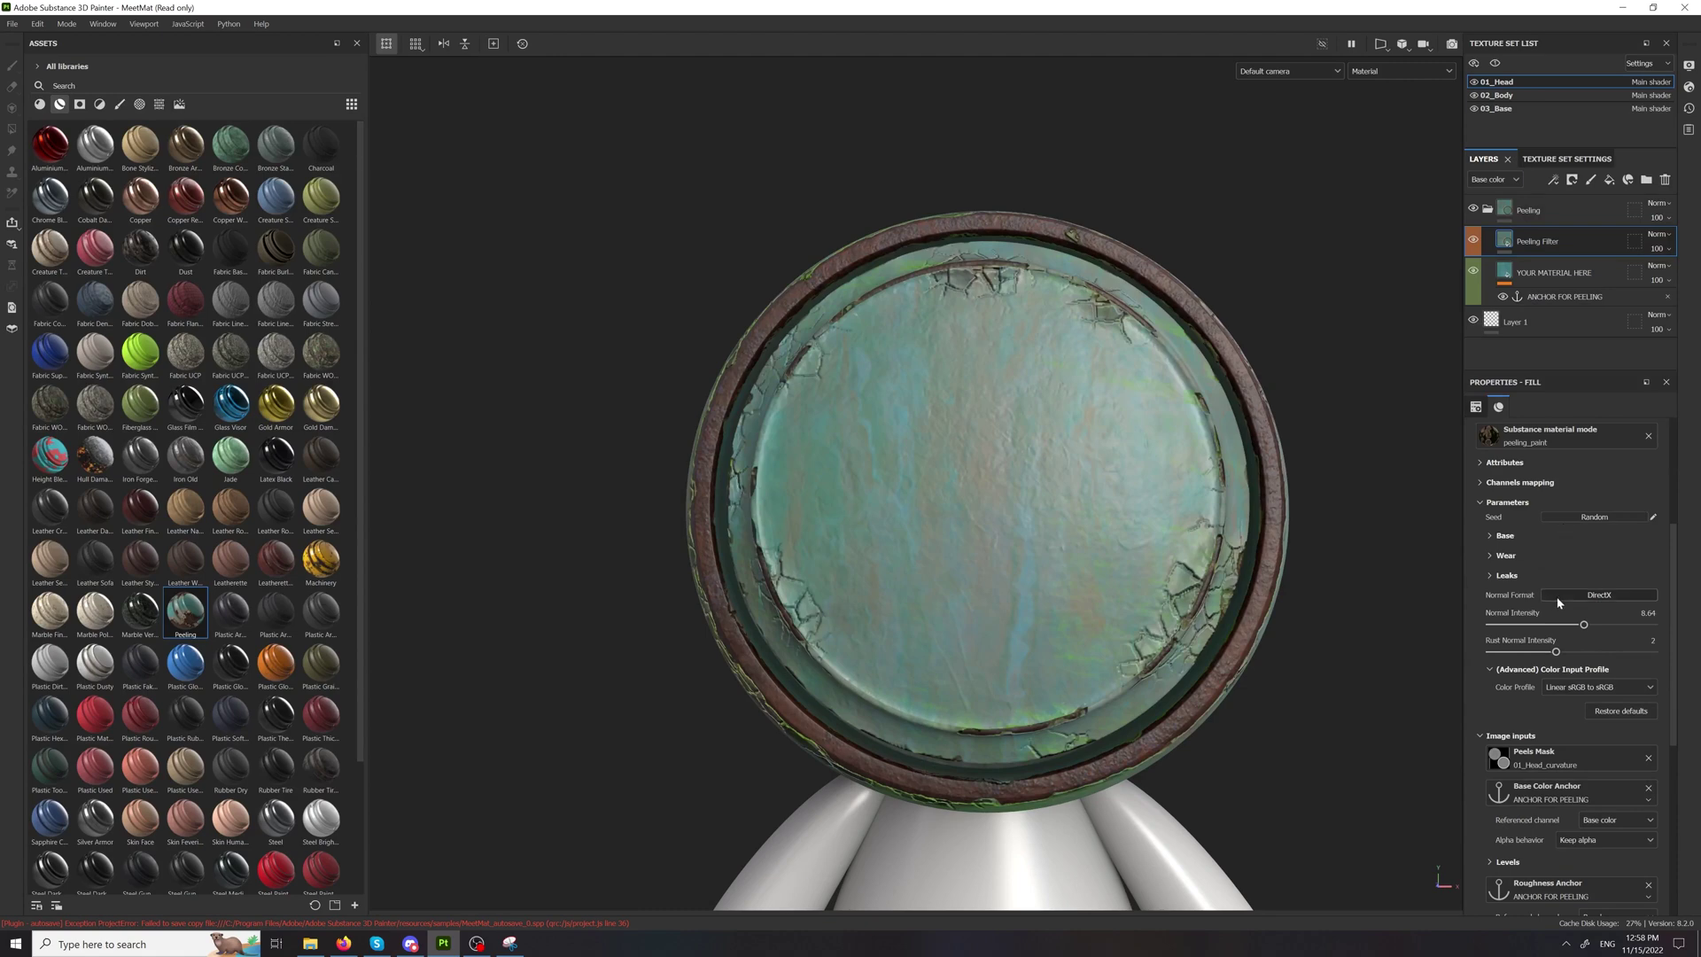
pyautogui.scroll(3, 1557, 598)
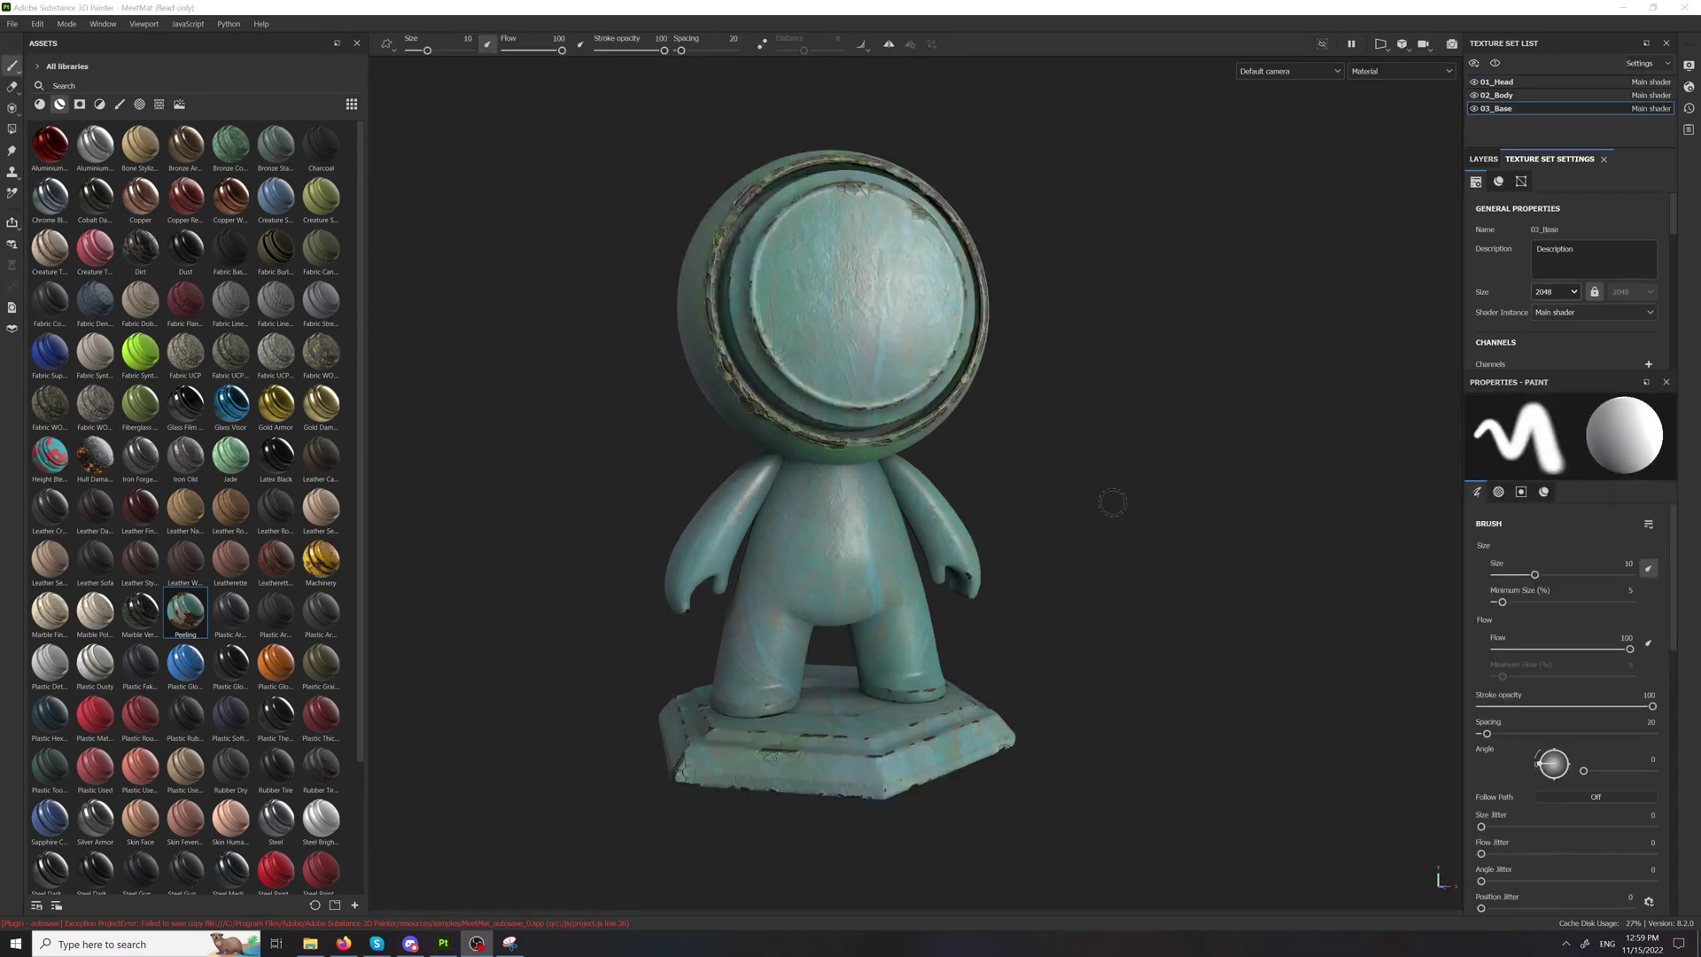
# Step: Show the layers of the 01_Head texture set and set the Peeling Filter's Peel Amount to 0.47
pyautogui.scroll(4, 956, 298)
pyautogui.keyDown('alt'); pyautogui.moveTo(959, 296); pyautogui.dragTo(1001, 287); pyautogui.keyUp('alt')
pyautogui.scroll(-3, 986, 307)
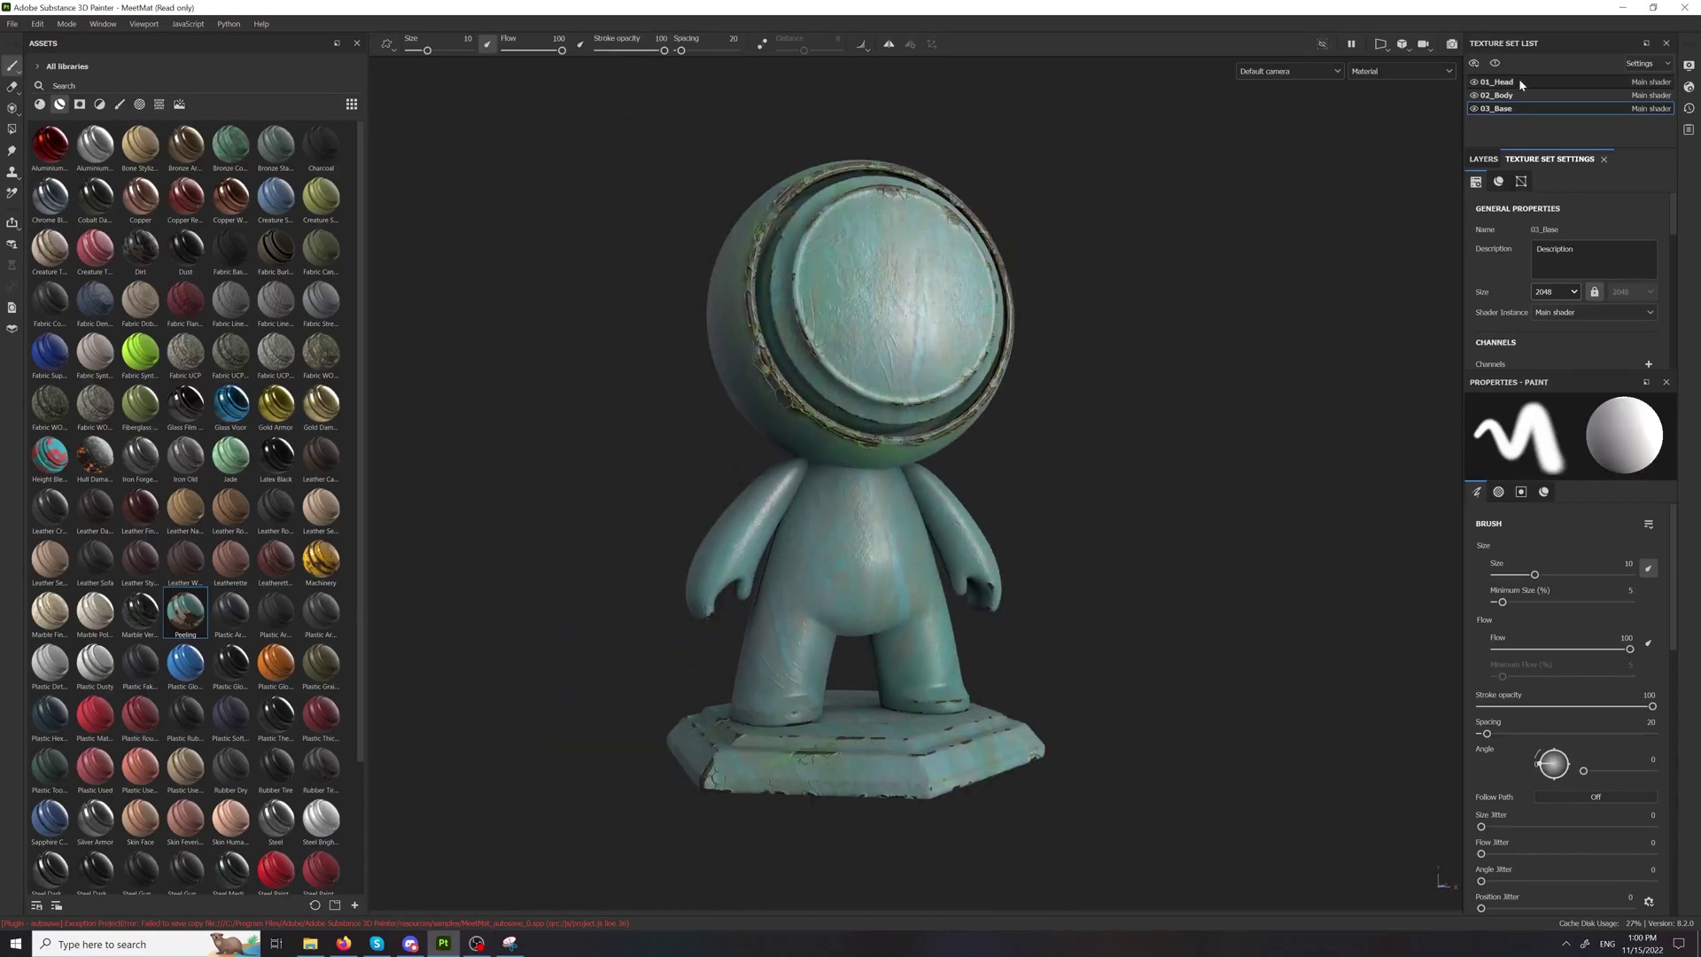
pyautogui.click(1522, 82)
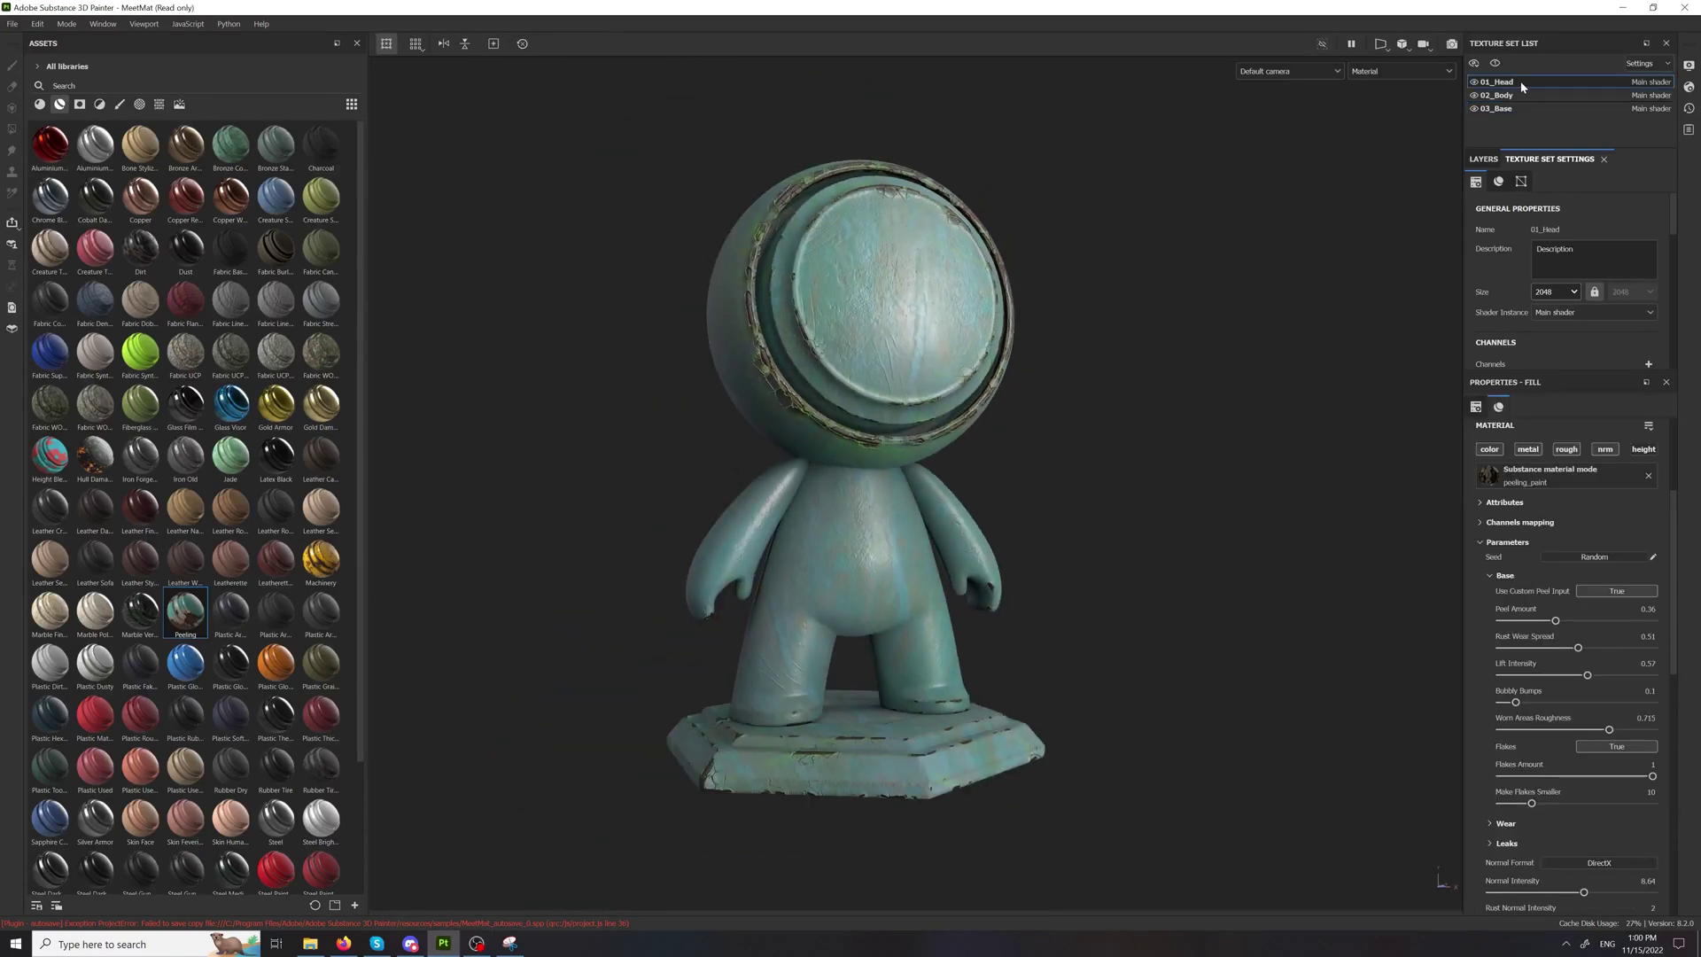
pyautogui.click(1482, 159)
pyautogui.keyDown('alt'); pyautogui.moveTo(1124, 365); pyautogui.dragTo(1117, 396); pyautogui.keyUp('alt')
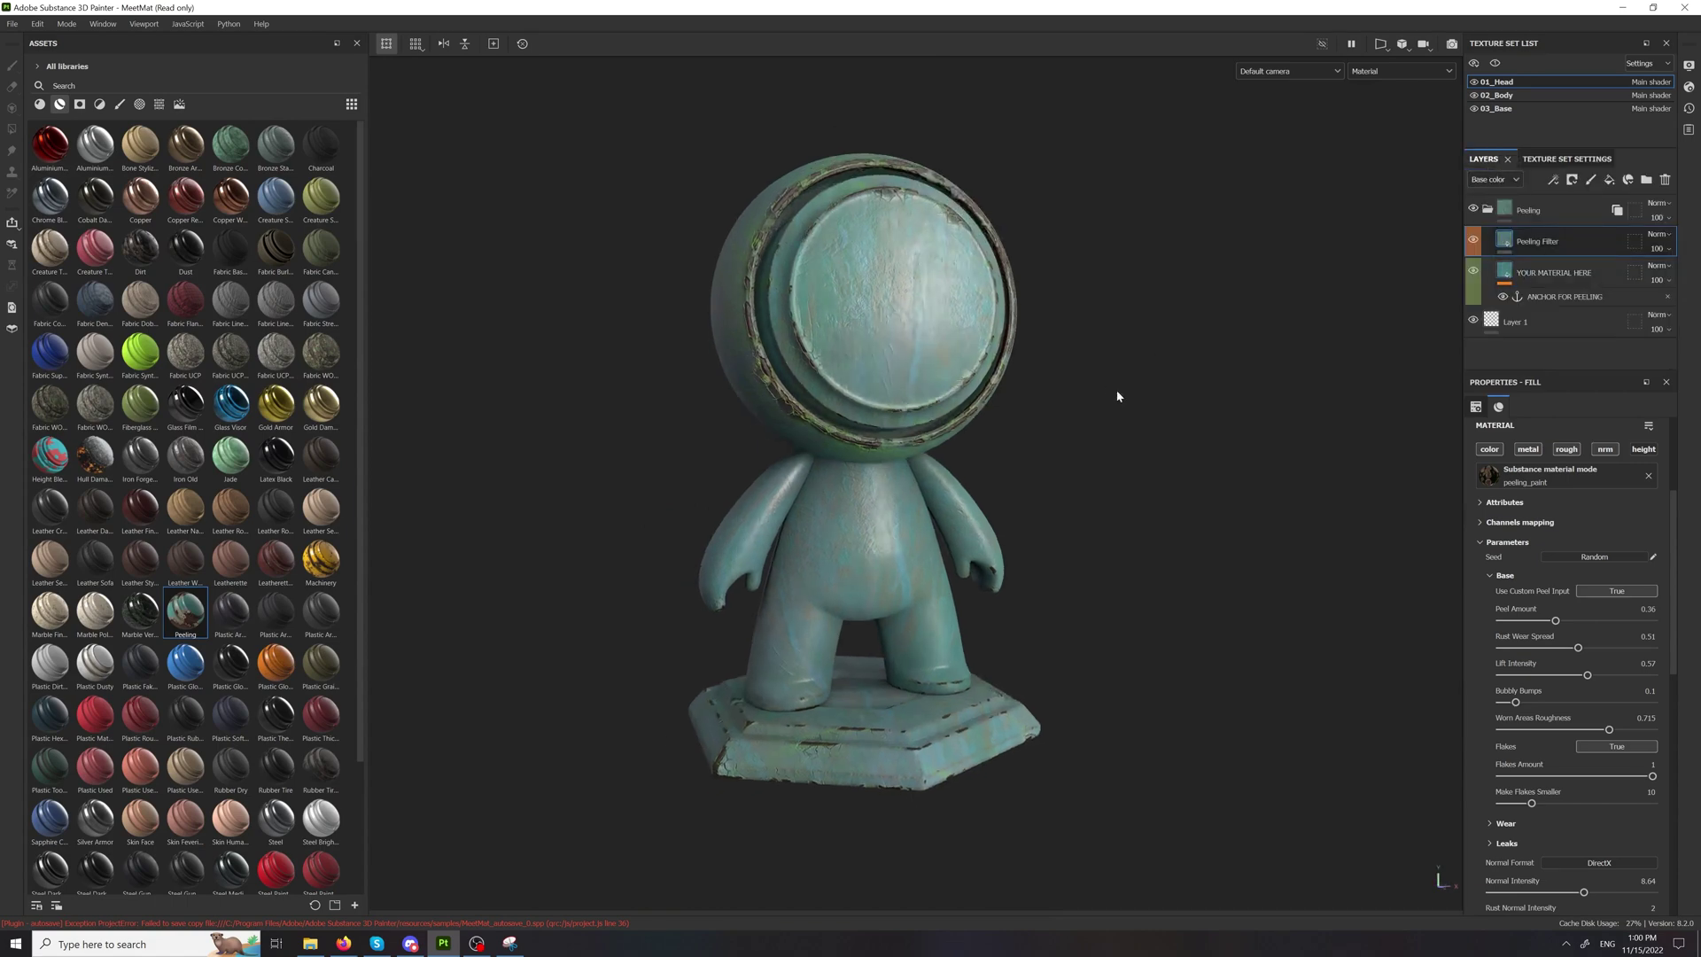
pyautogui.scroll(5, 922, 439)
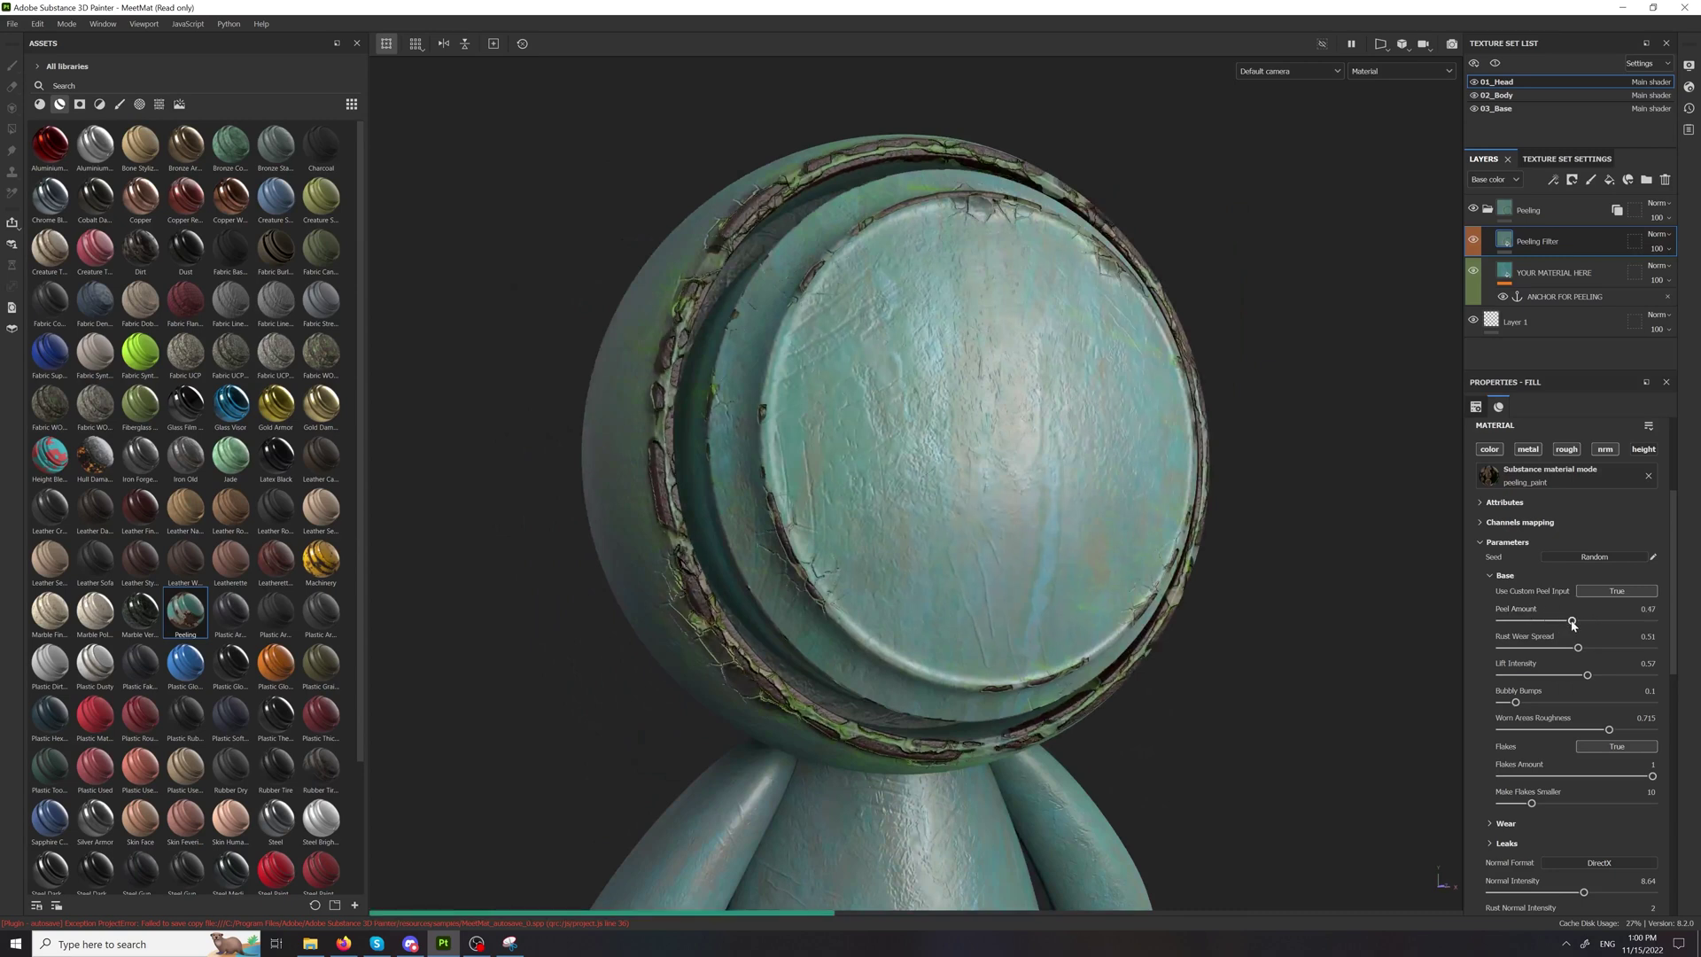
pyautogui.moveTo(1562, 623); pyautogui.dragTo(1572, 621)
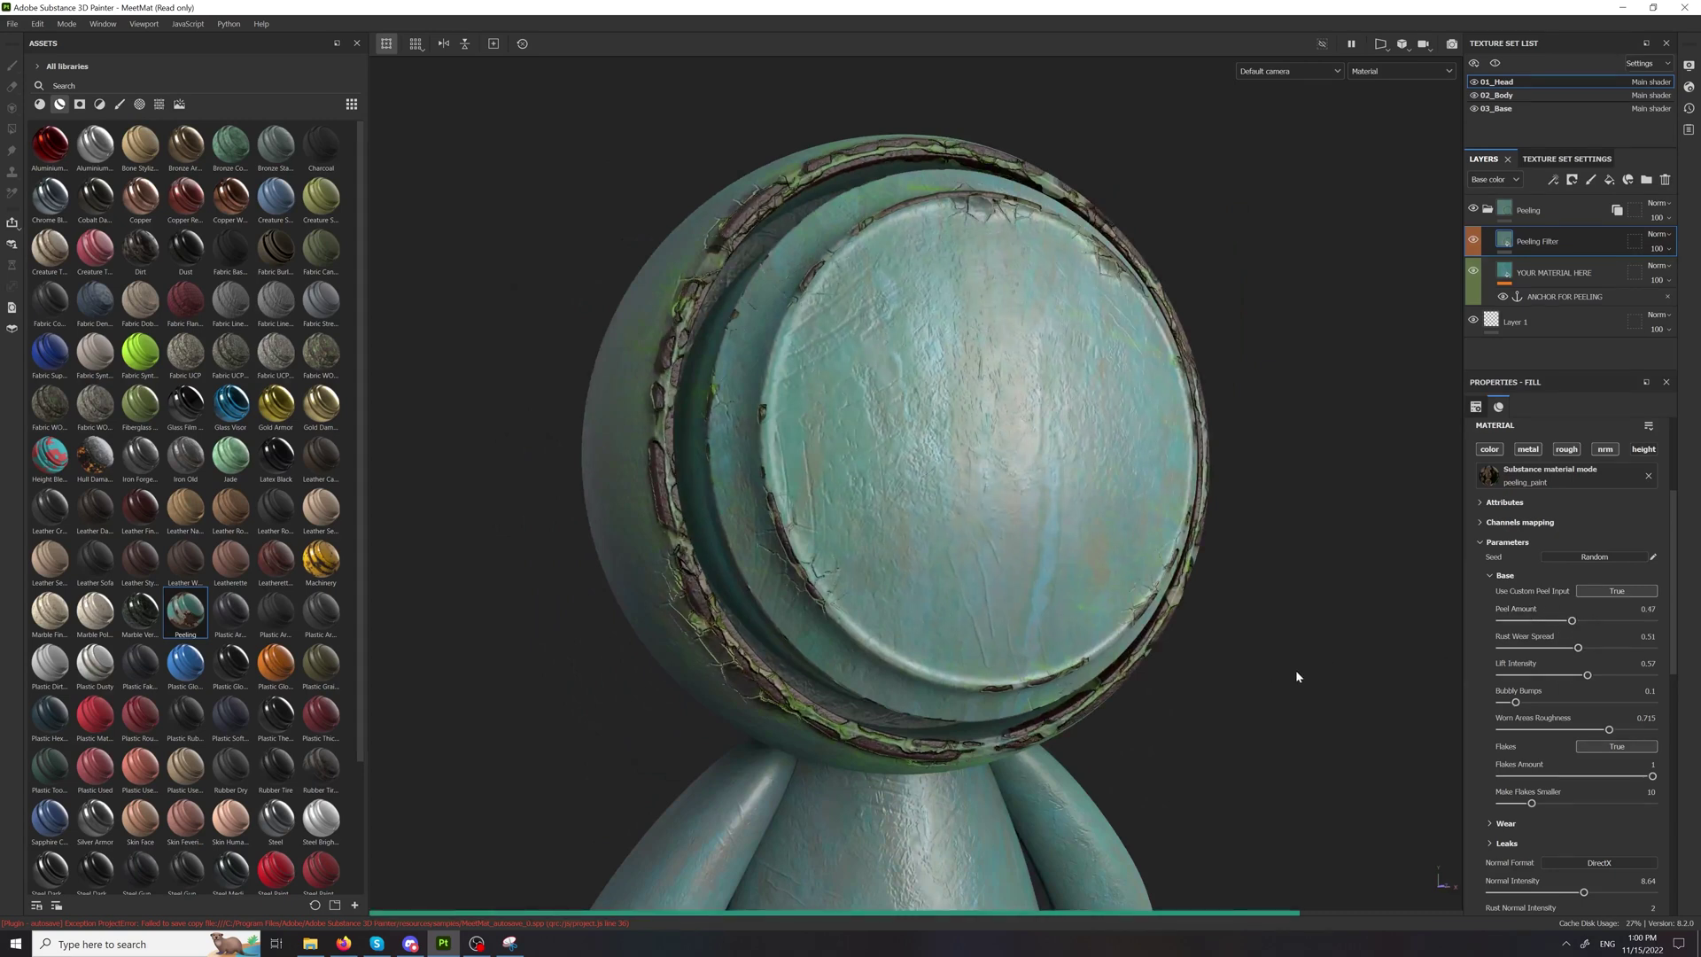
pyautogui.scroll(-5, 933, 520)
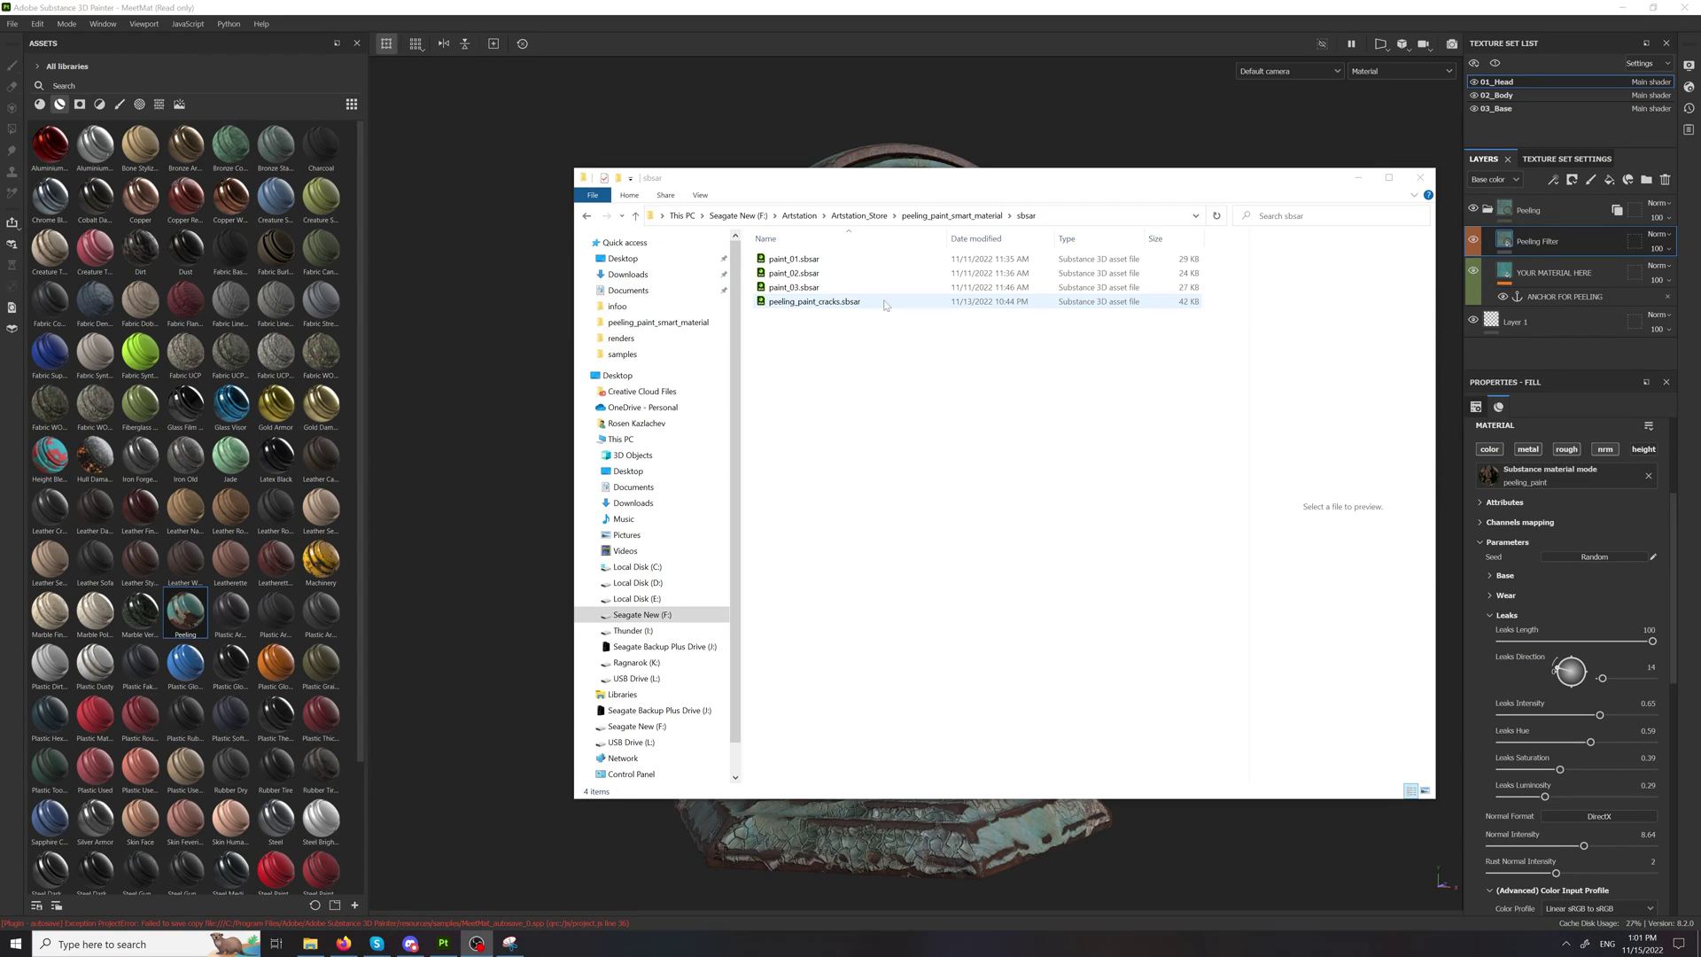
# Step: Import peeling_paint_cracks.sbsar from the sbsar folder in File Explorer into the asset library as a basematerial
pyautogui.click(851, 334)
pyautogui.moveTo(846, 303); pyautogui.dragTo(246, 473)
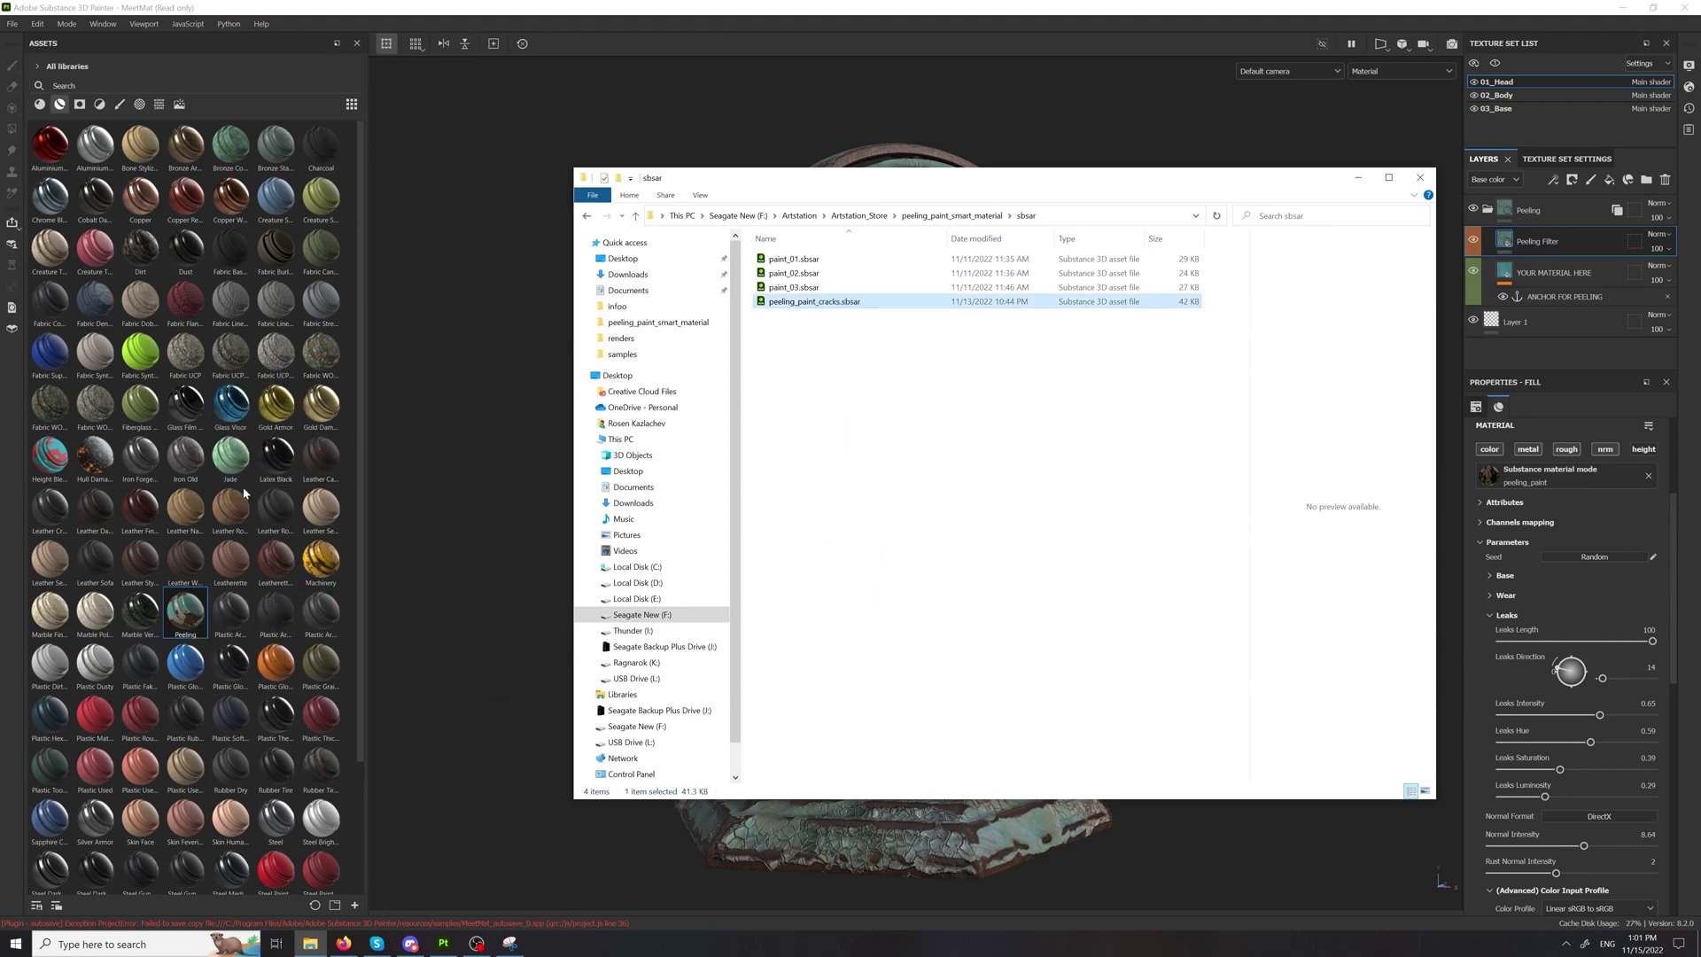
pyautogui.click(1357, 178)
pyautogui.click(1014, 339)
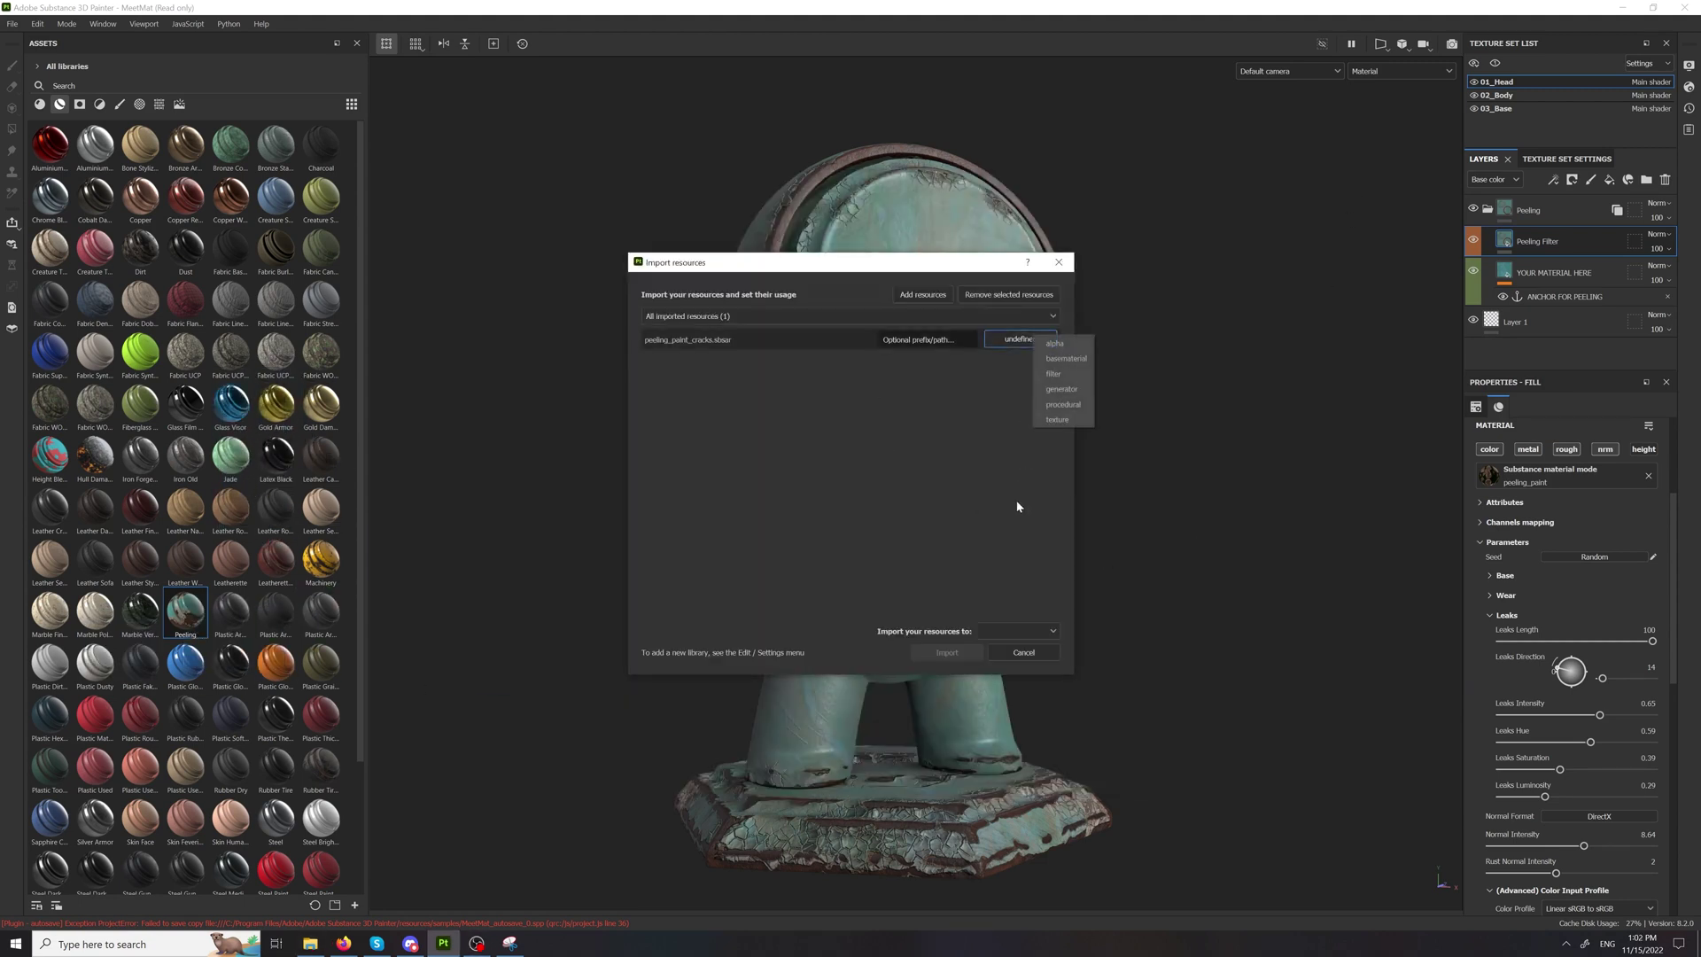
pyautogui.click(1066, 359)
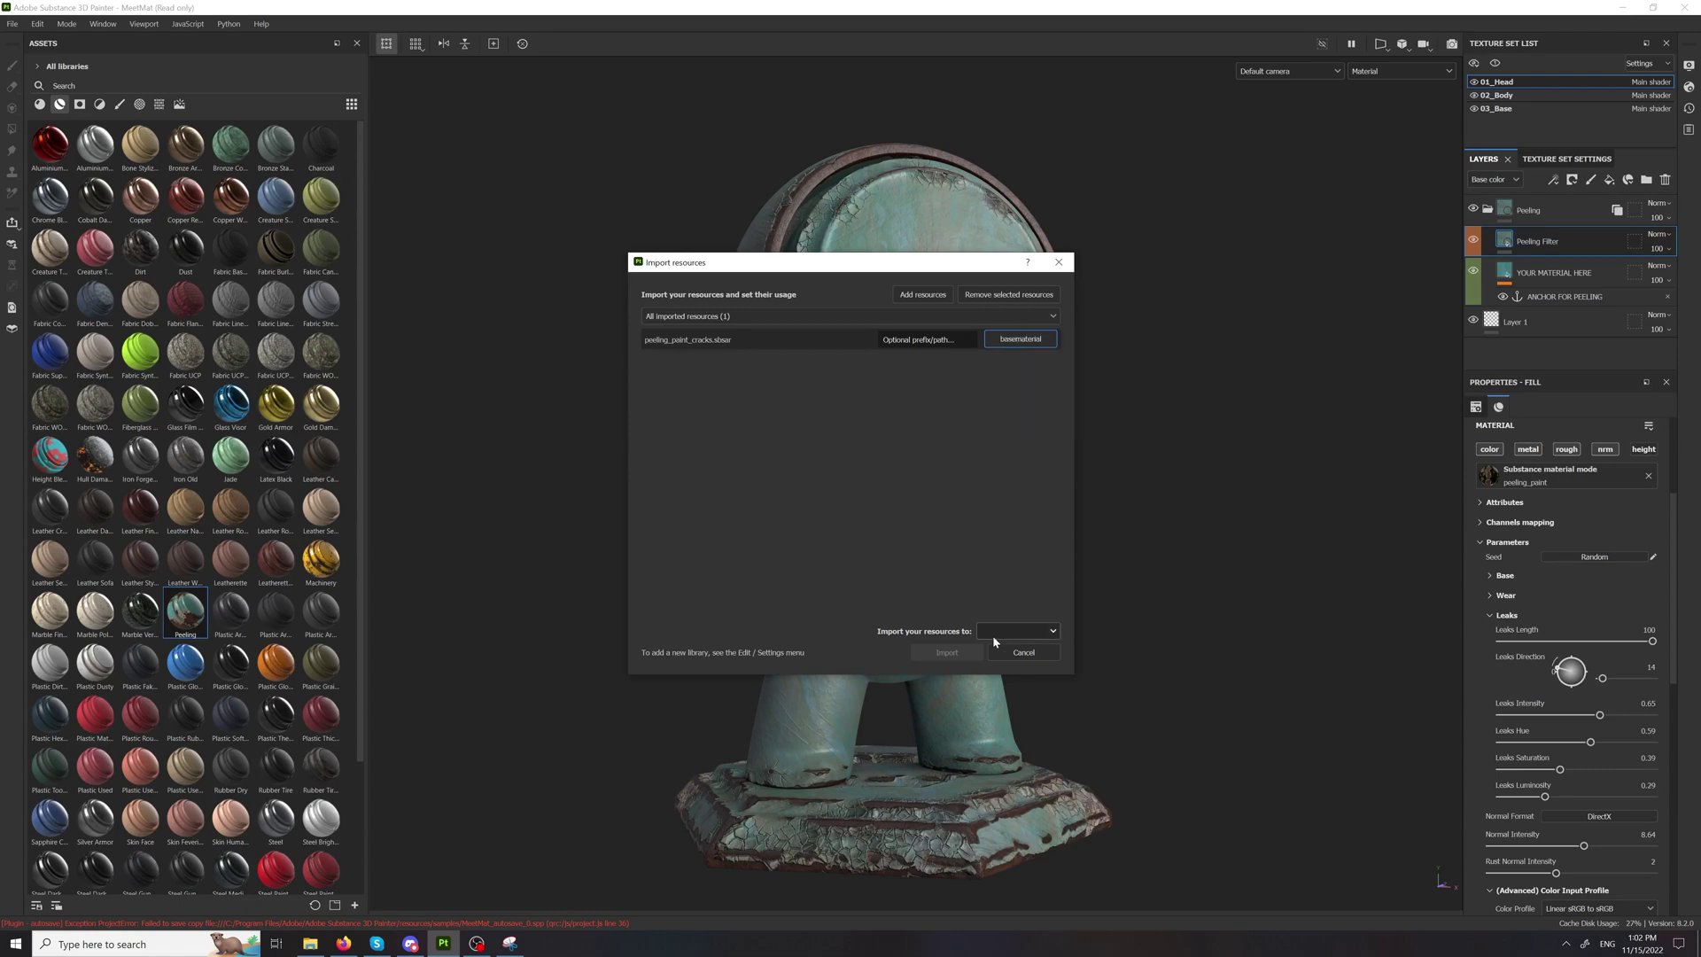
pyautogui.click(1018, 630)
pyautogui.click(1019, 650)
pyautogui.click(946, 652)
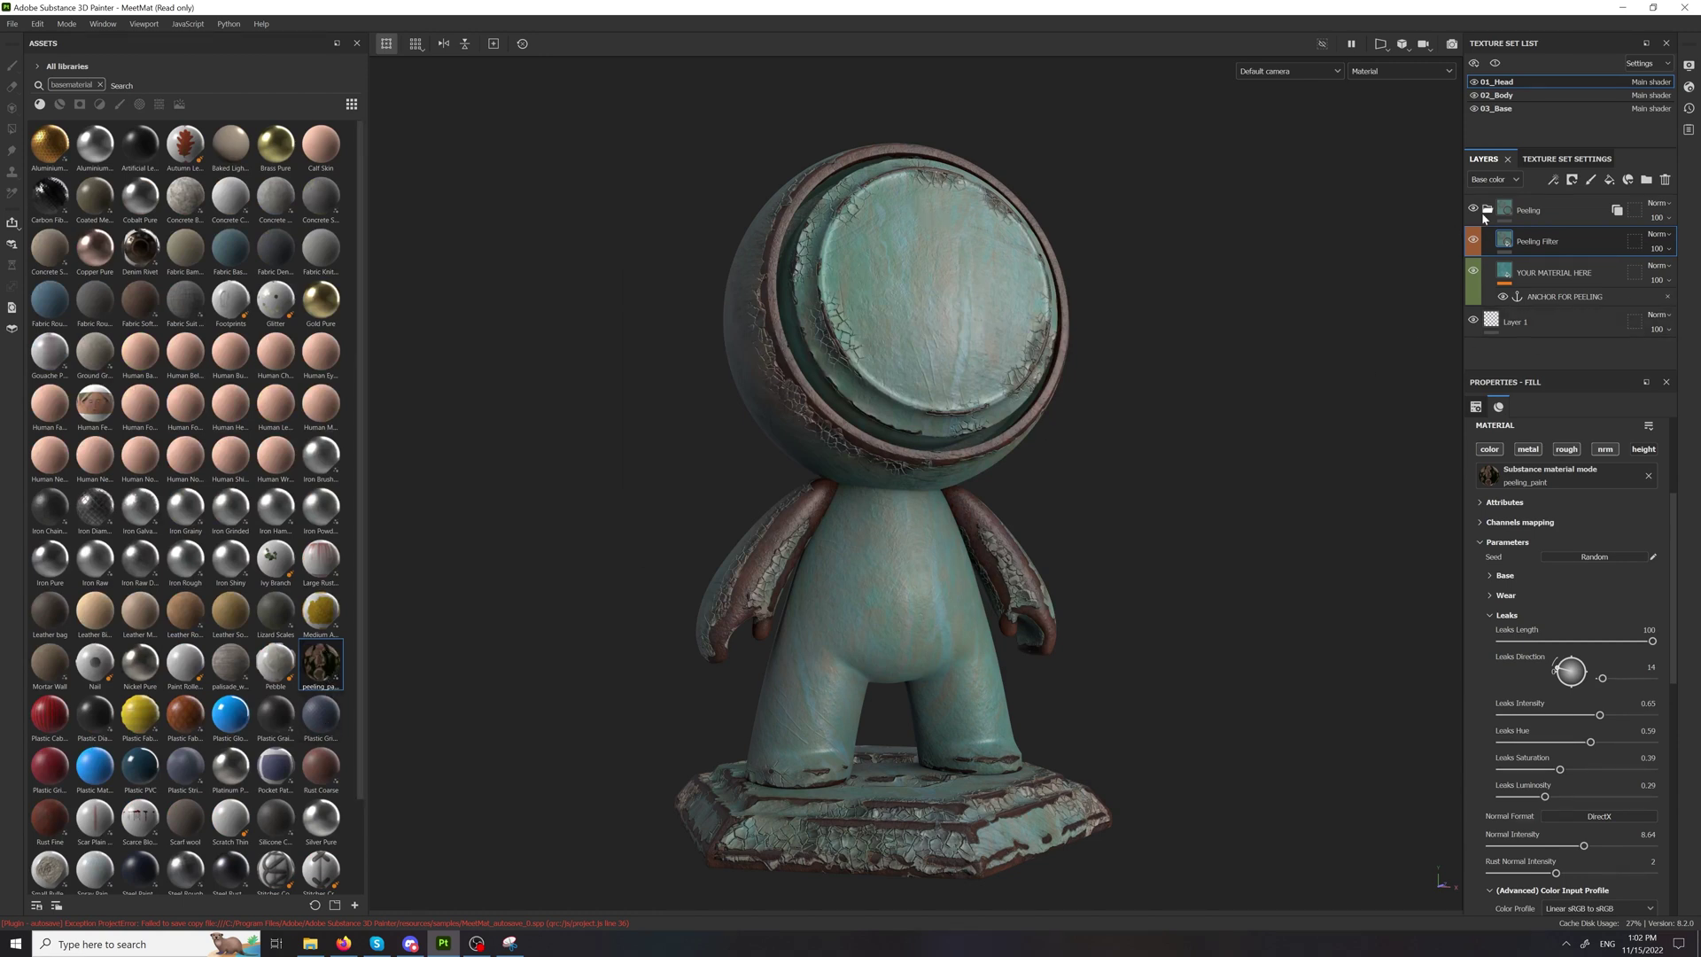
# Step: Hide and collapse the Peeling folder, and add a fill layer above it with the Gold Pure material
pyautogui.click(1474, 209)
pyautogui.click(1488, 211)
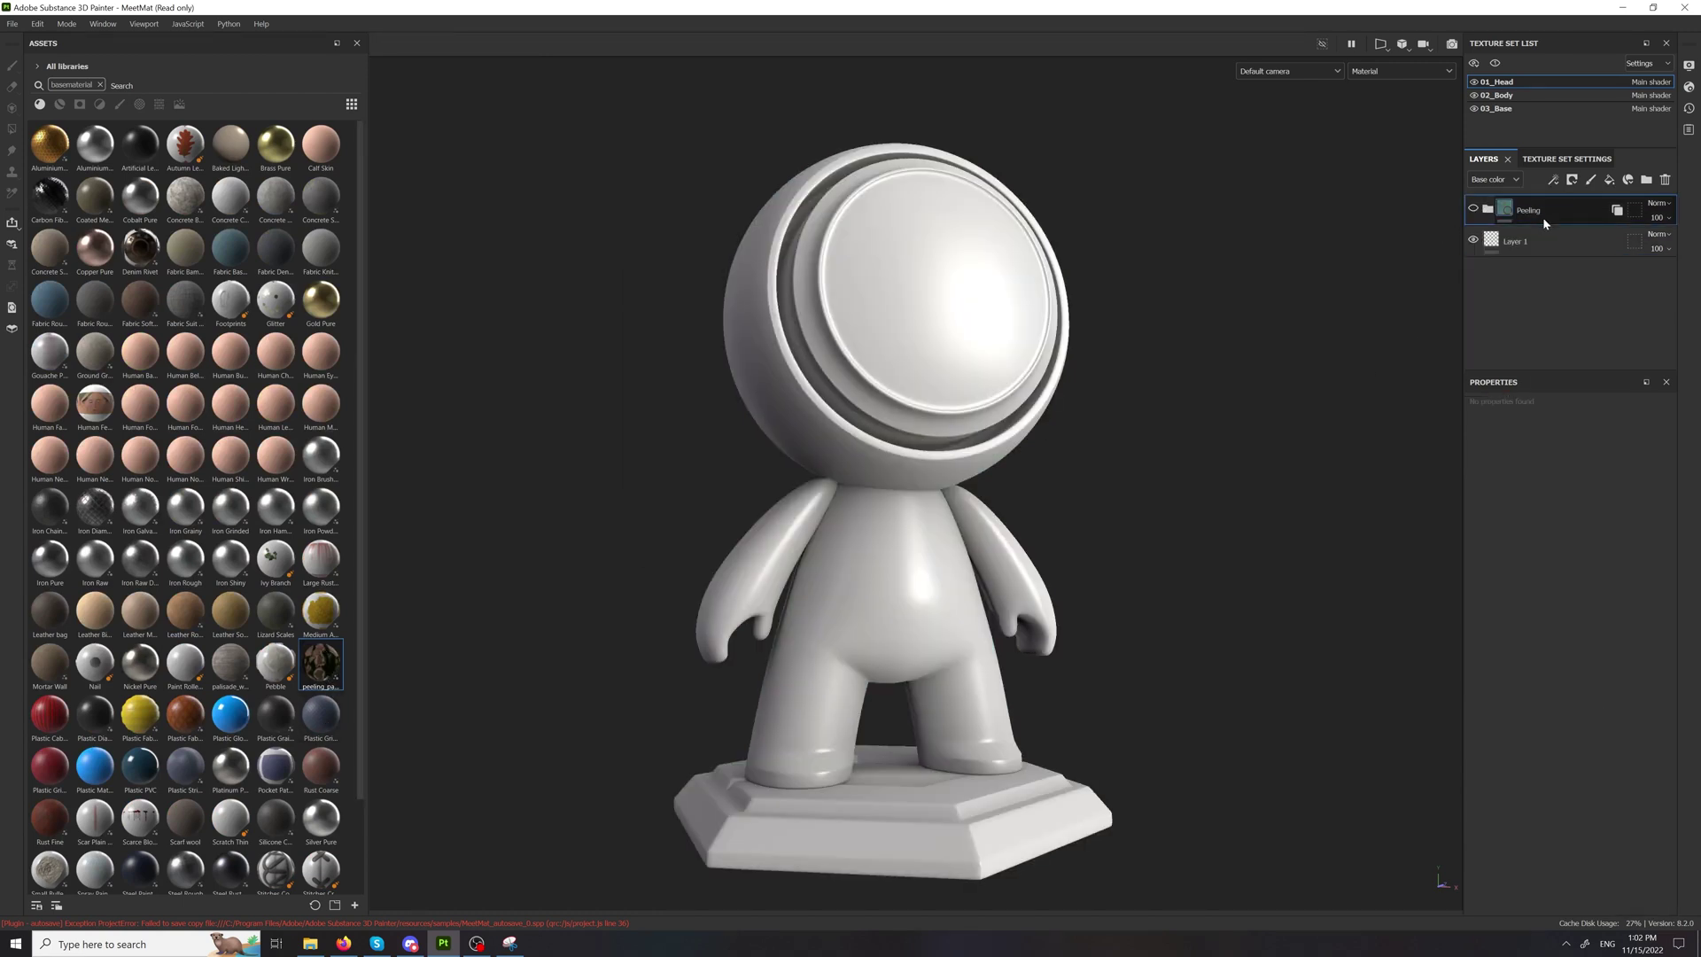
pyautogui.click(1607, 186)
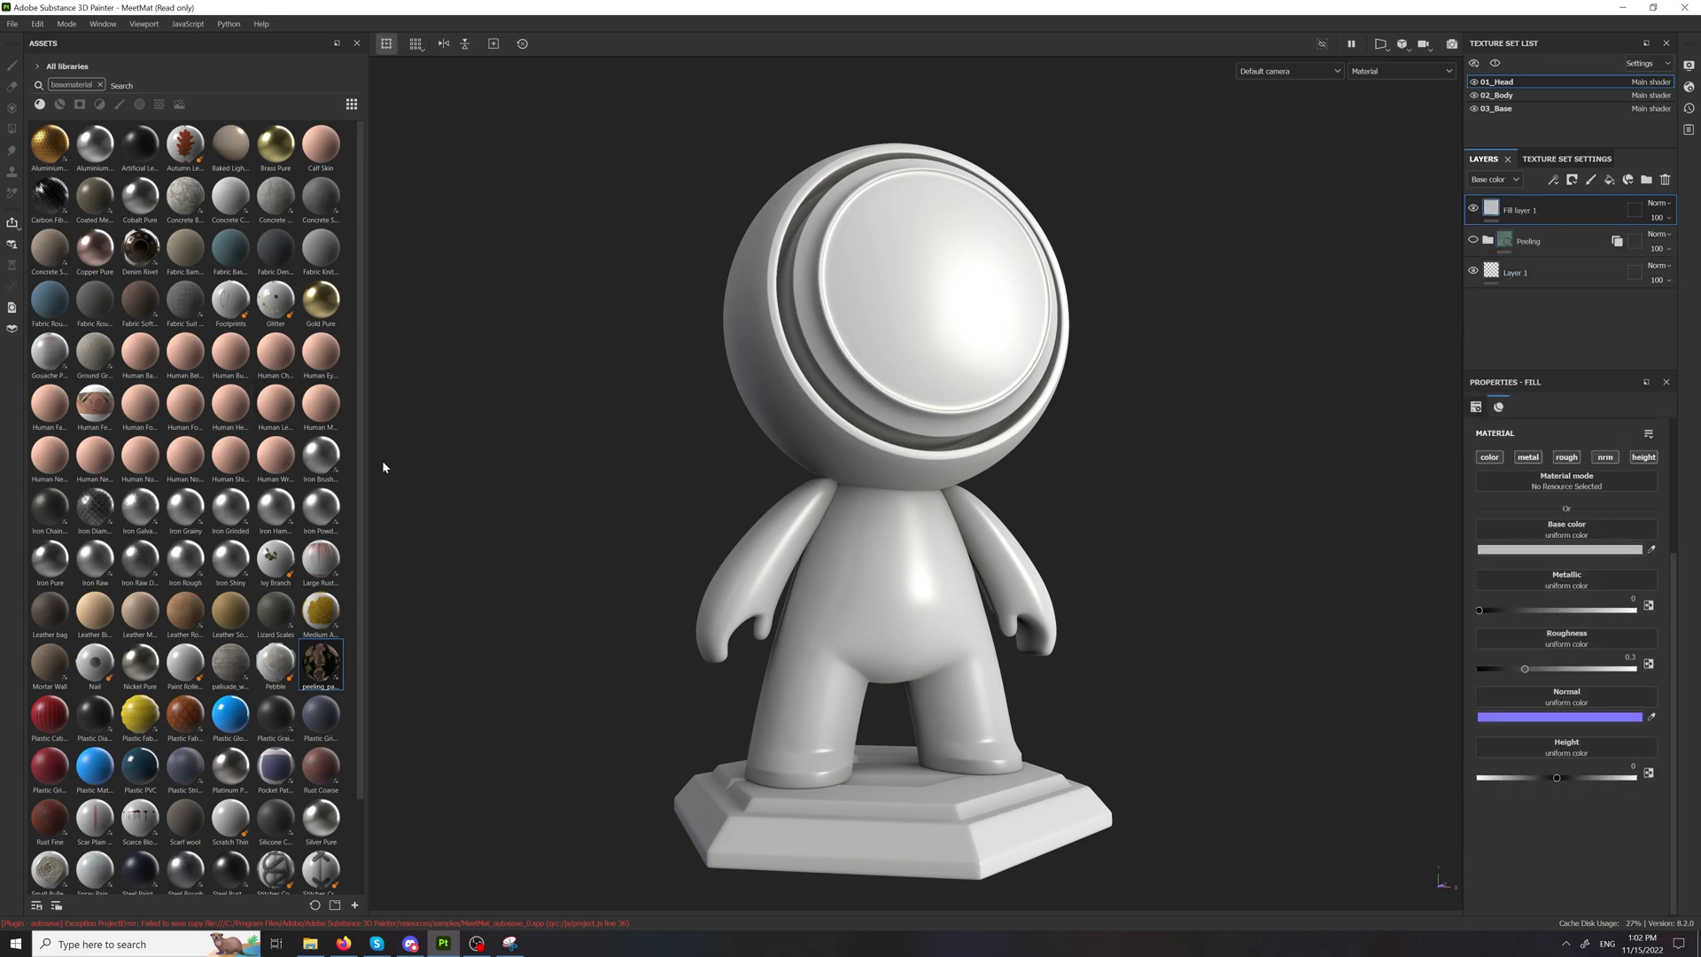
pyautogui.click(329, 299)
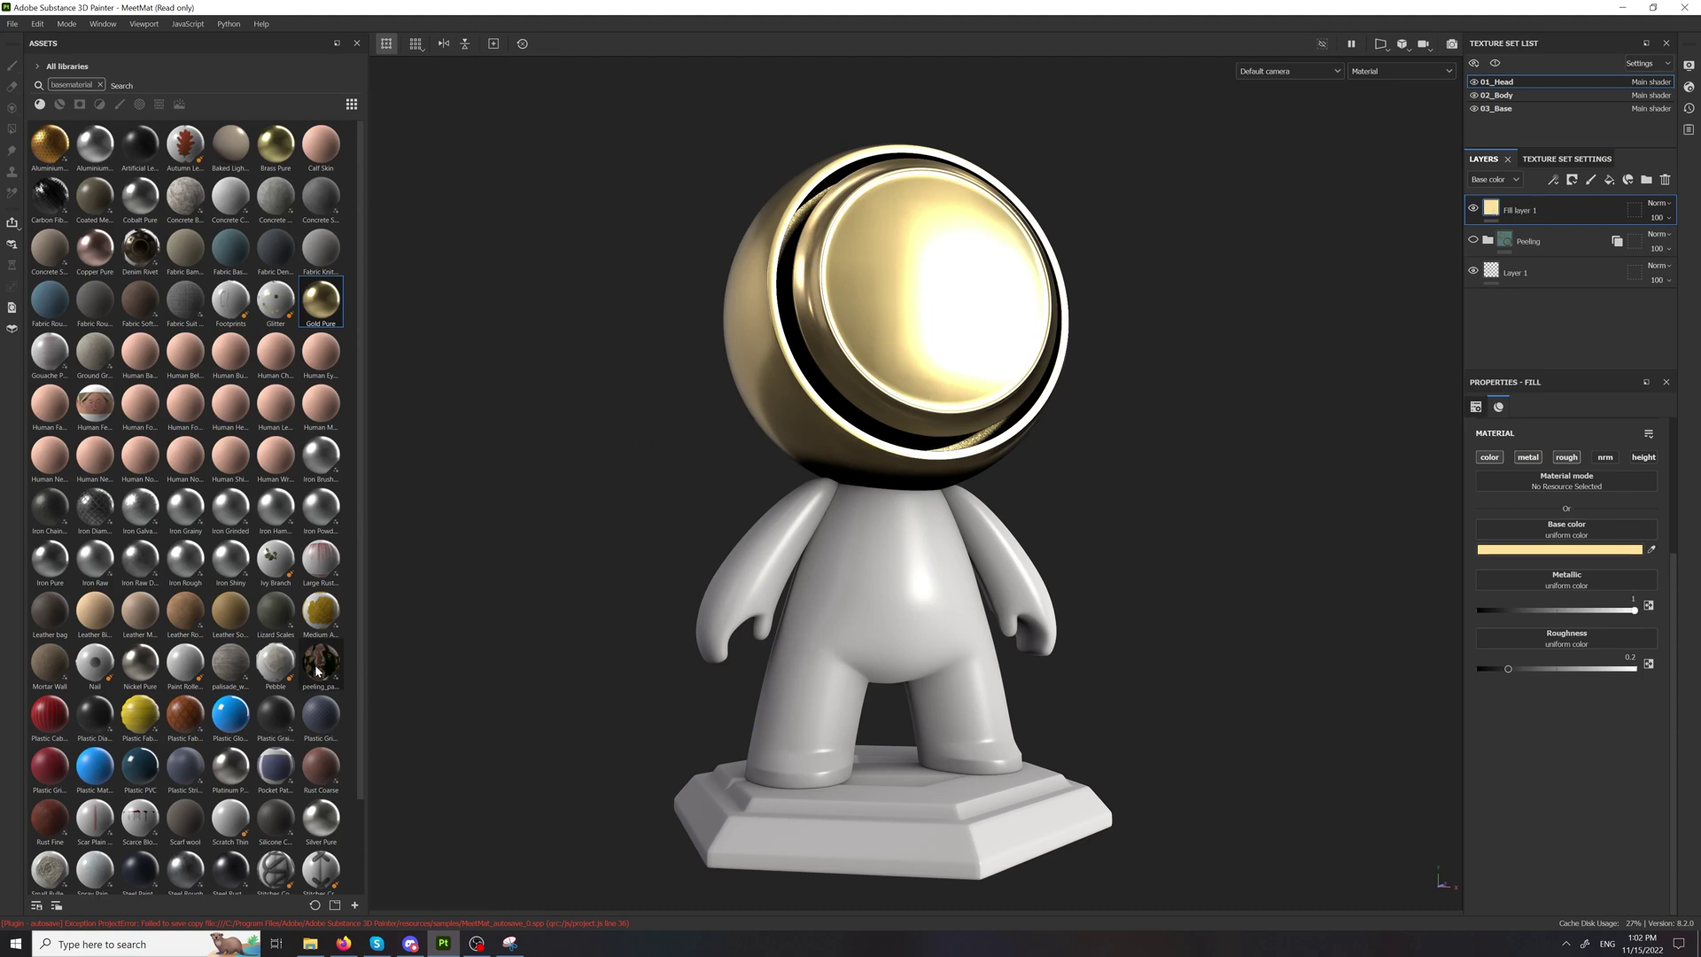
# Step: Apply the imported peeling_paint material to the head as a new layer above Fill layer 1
pyautogui.moveTo(317, 670); pyautogui.dragTo(886, 286)
pyautogui.keyDown('alt'); pyautogui.moveTo(949, 255); pyautogui.dragTo(907, 356, button='middle'); pyautogui.keyUp('alt')
pyautogui.keyDown('alt'); pyautogui.moveTo(907, 356); pyautogui.dragTo(962, 355, button='right'); pyautogui.keyUp('alt')
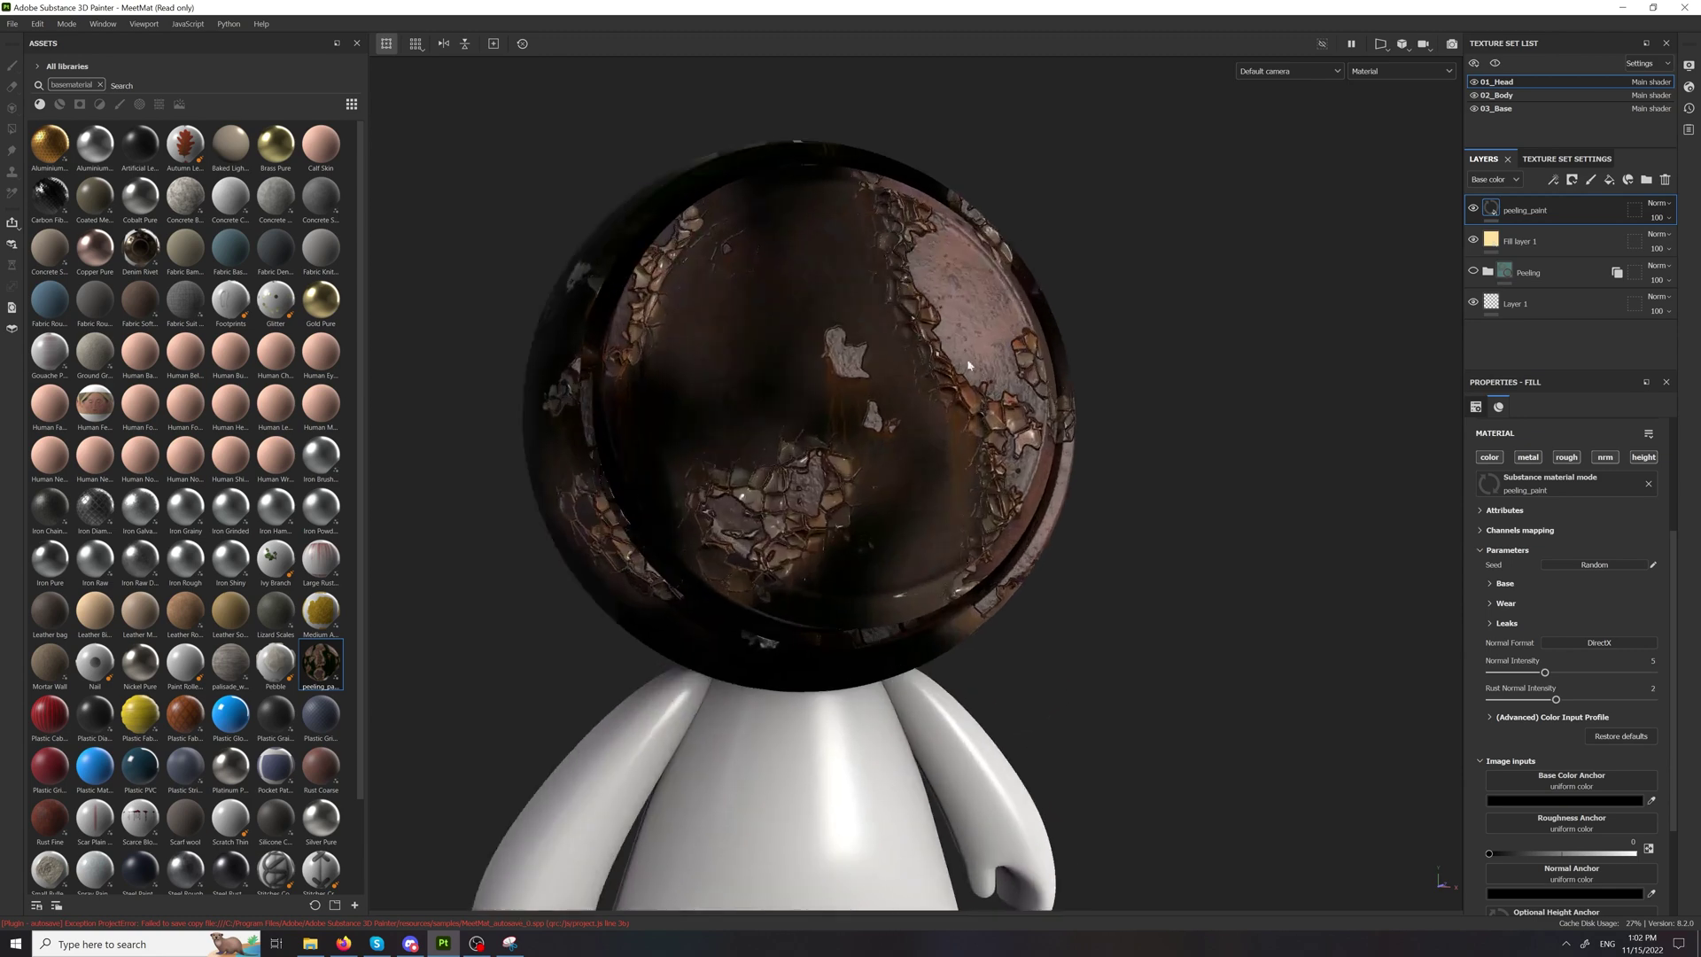
pyautogui.keyDown('alt'); pyautogui.moveTo(961, 354); pyautogui.dragTo(892, 479); pyautogui.keyUp('alt')
pyautogui.keyDown('alt'); pyautogui.moveTo(934, 519); pyautogui.dragTo(991, 542, button='middle'); pyautogui.keyUp('alt')
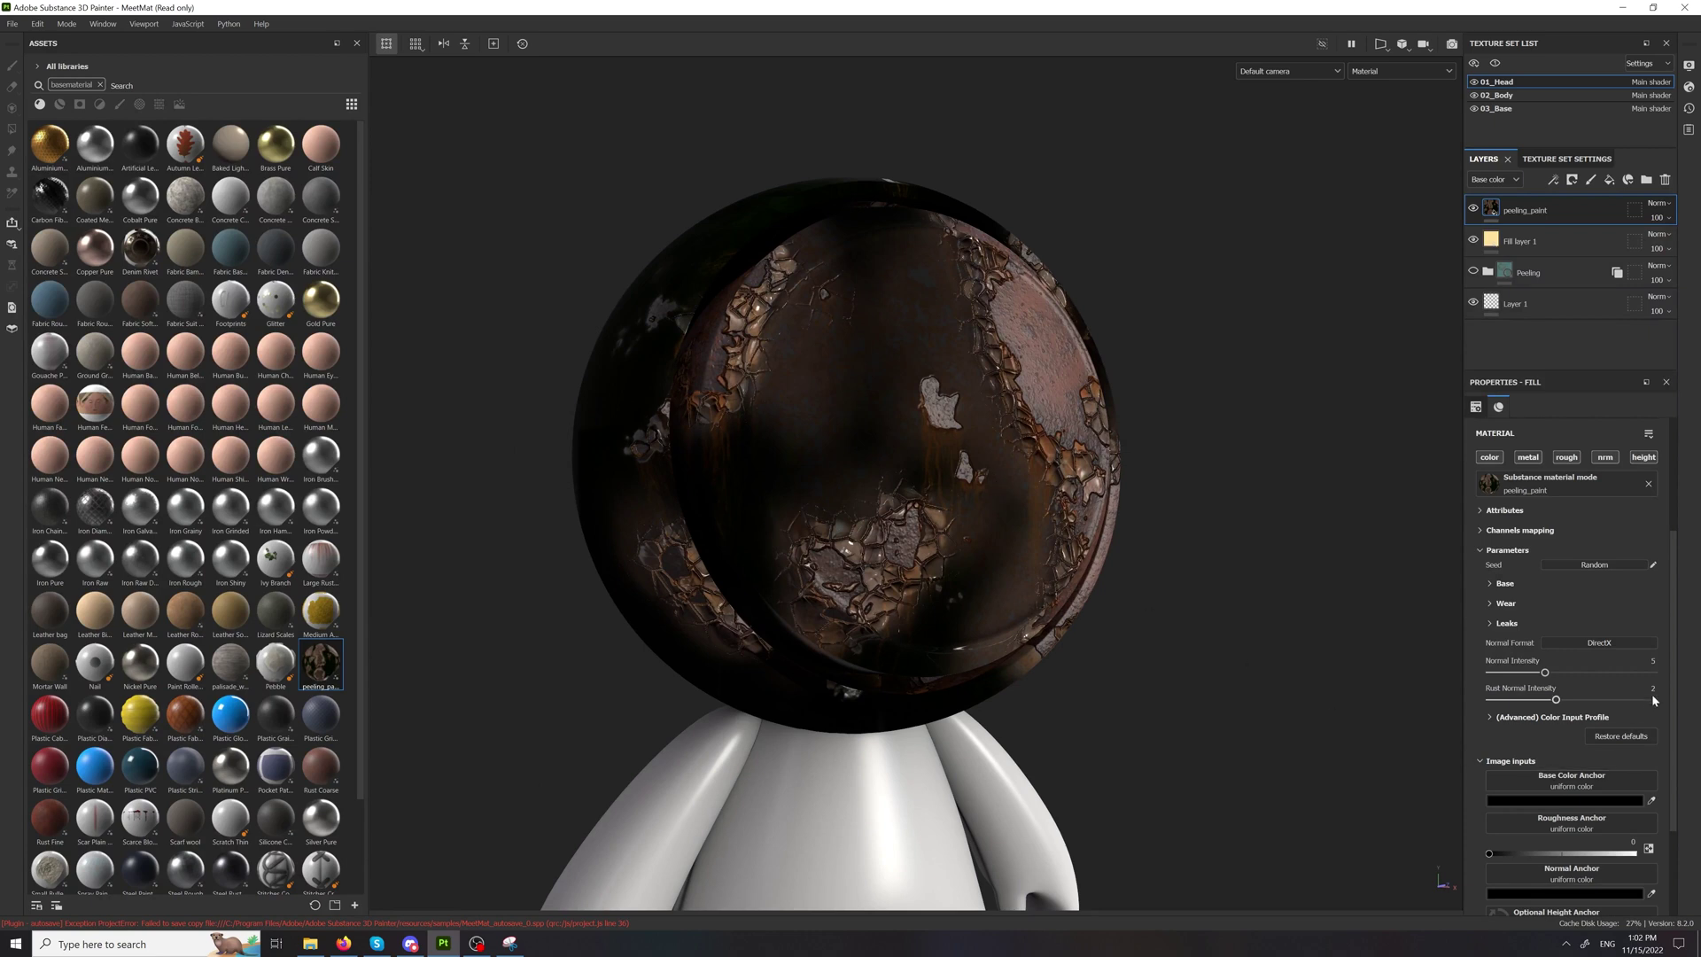
pyautogui.scroll(-3, 1661, 706)
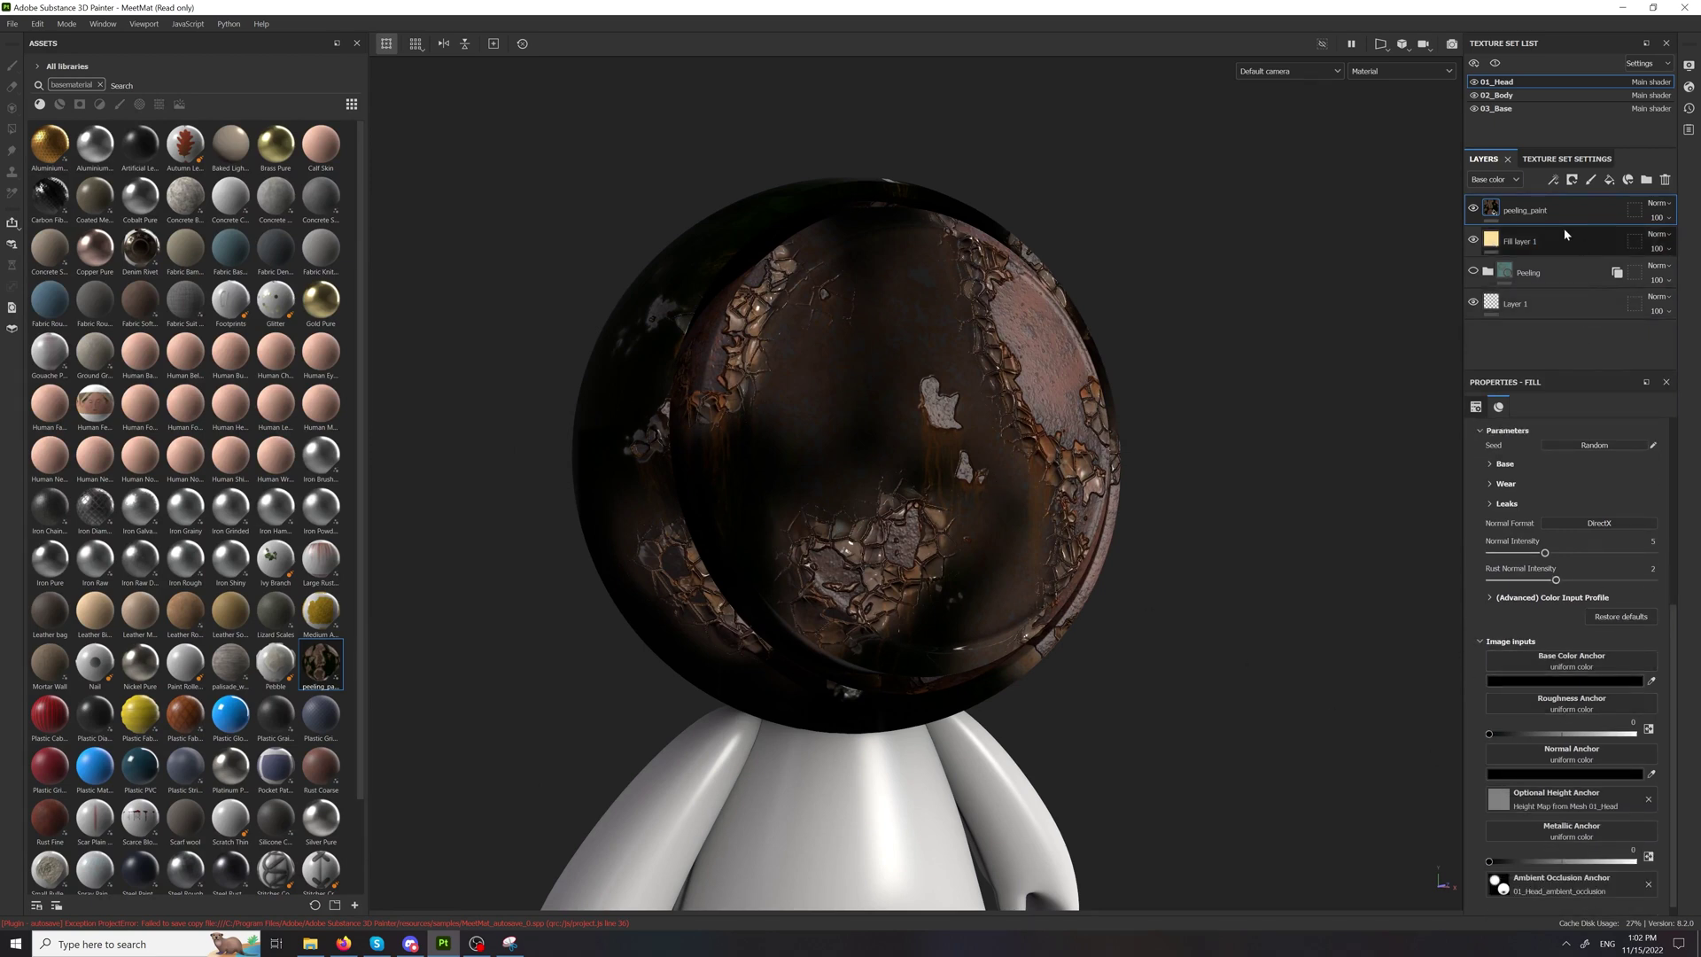
# Step: Add an anchor point to Fill layer 1 and assign it as the peeling_paint layer's Base Color Anchor
pyautogui.rightClick(1543, 240)
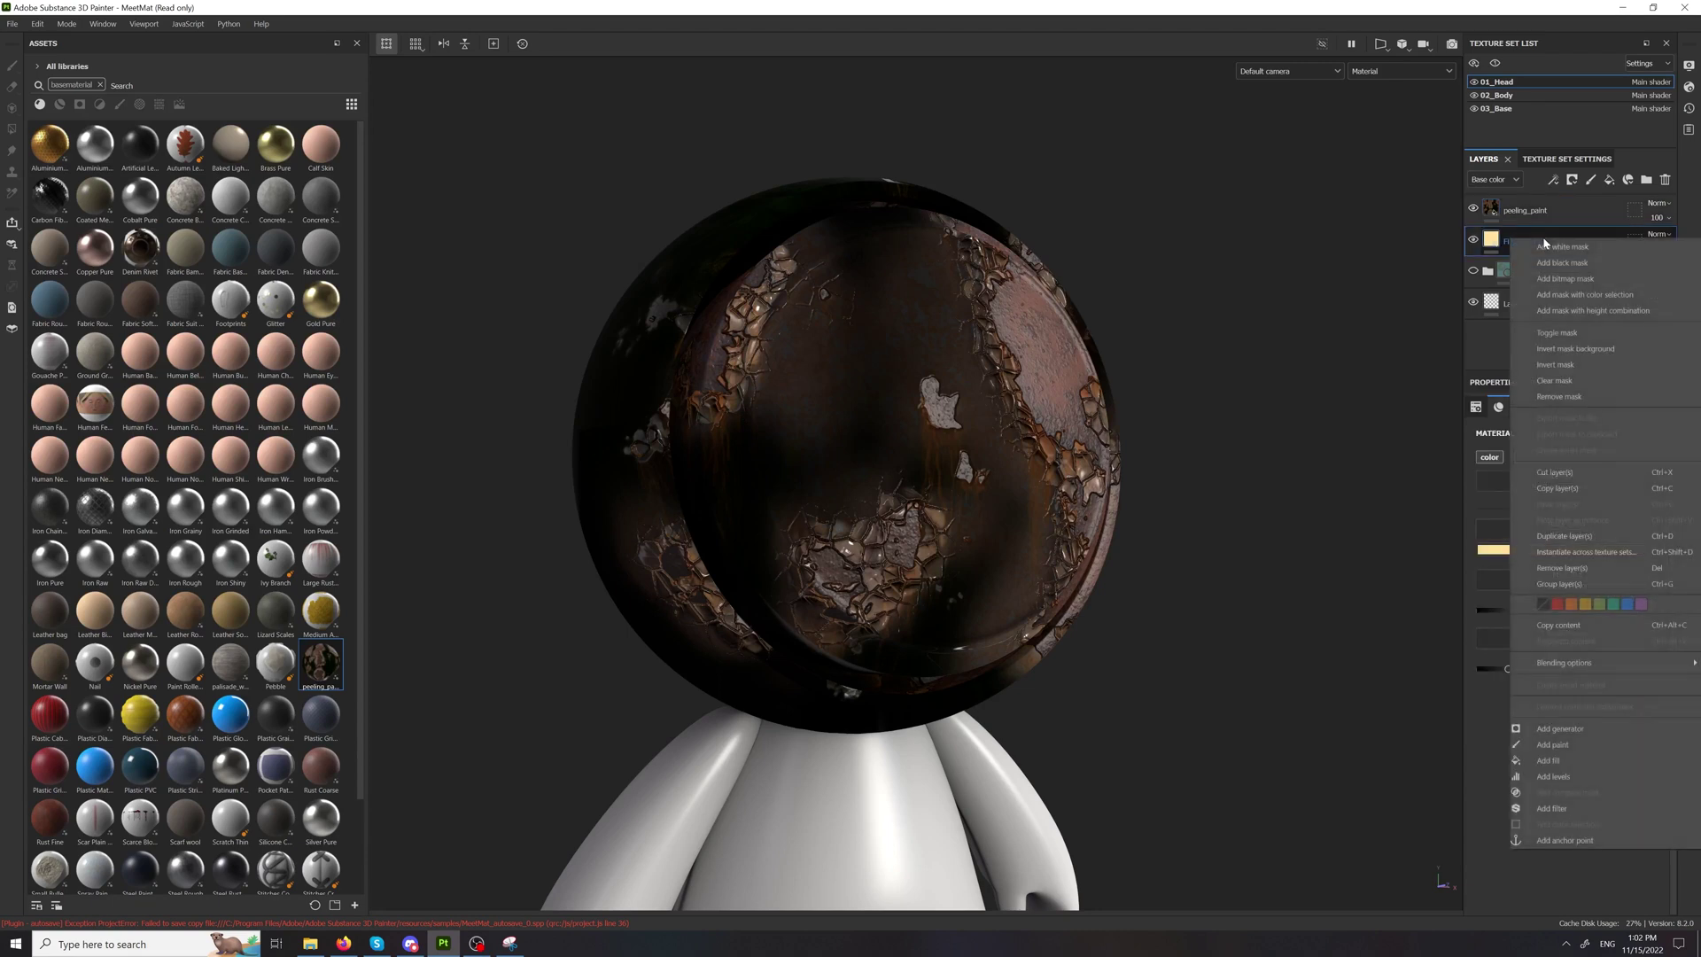
pyautogui.click(1561, 839)
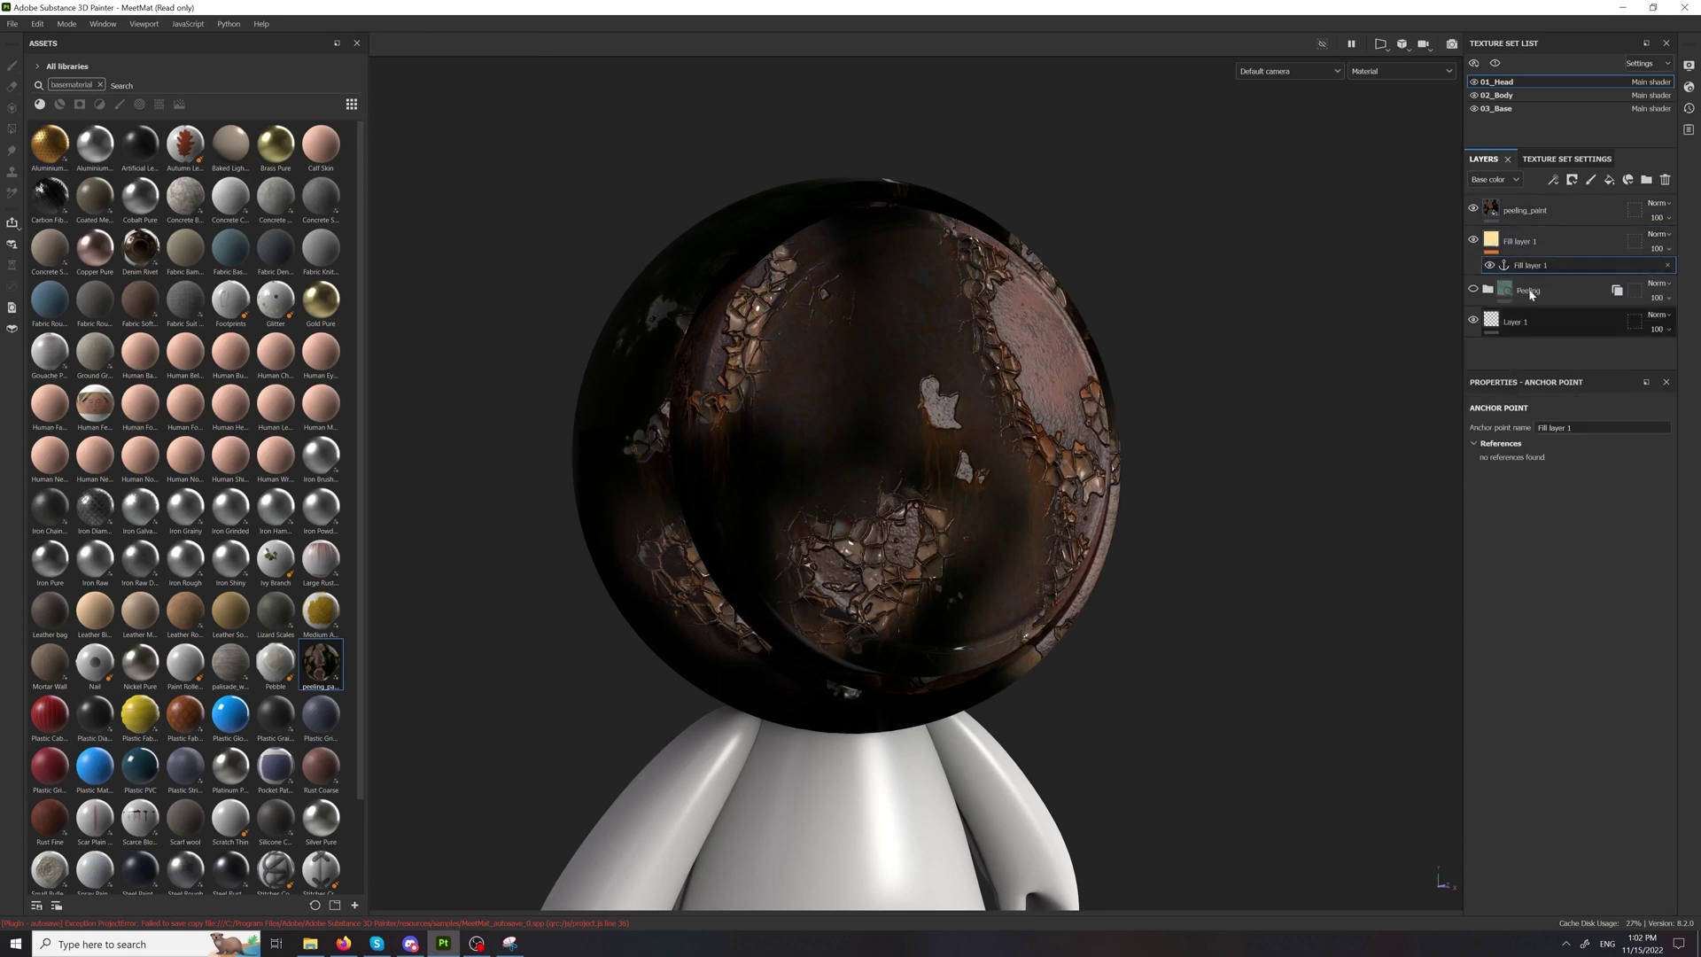
pyautogui.click(1563, 212)
pyautogui.scroll(-3, 1665, 573)
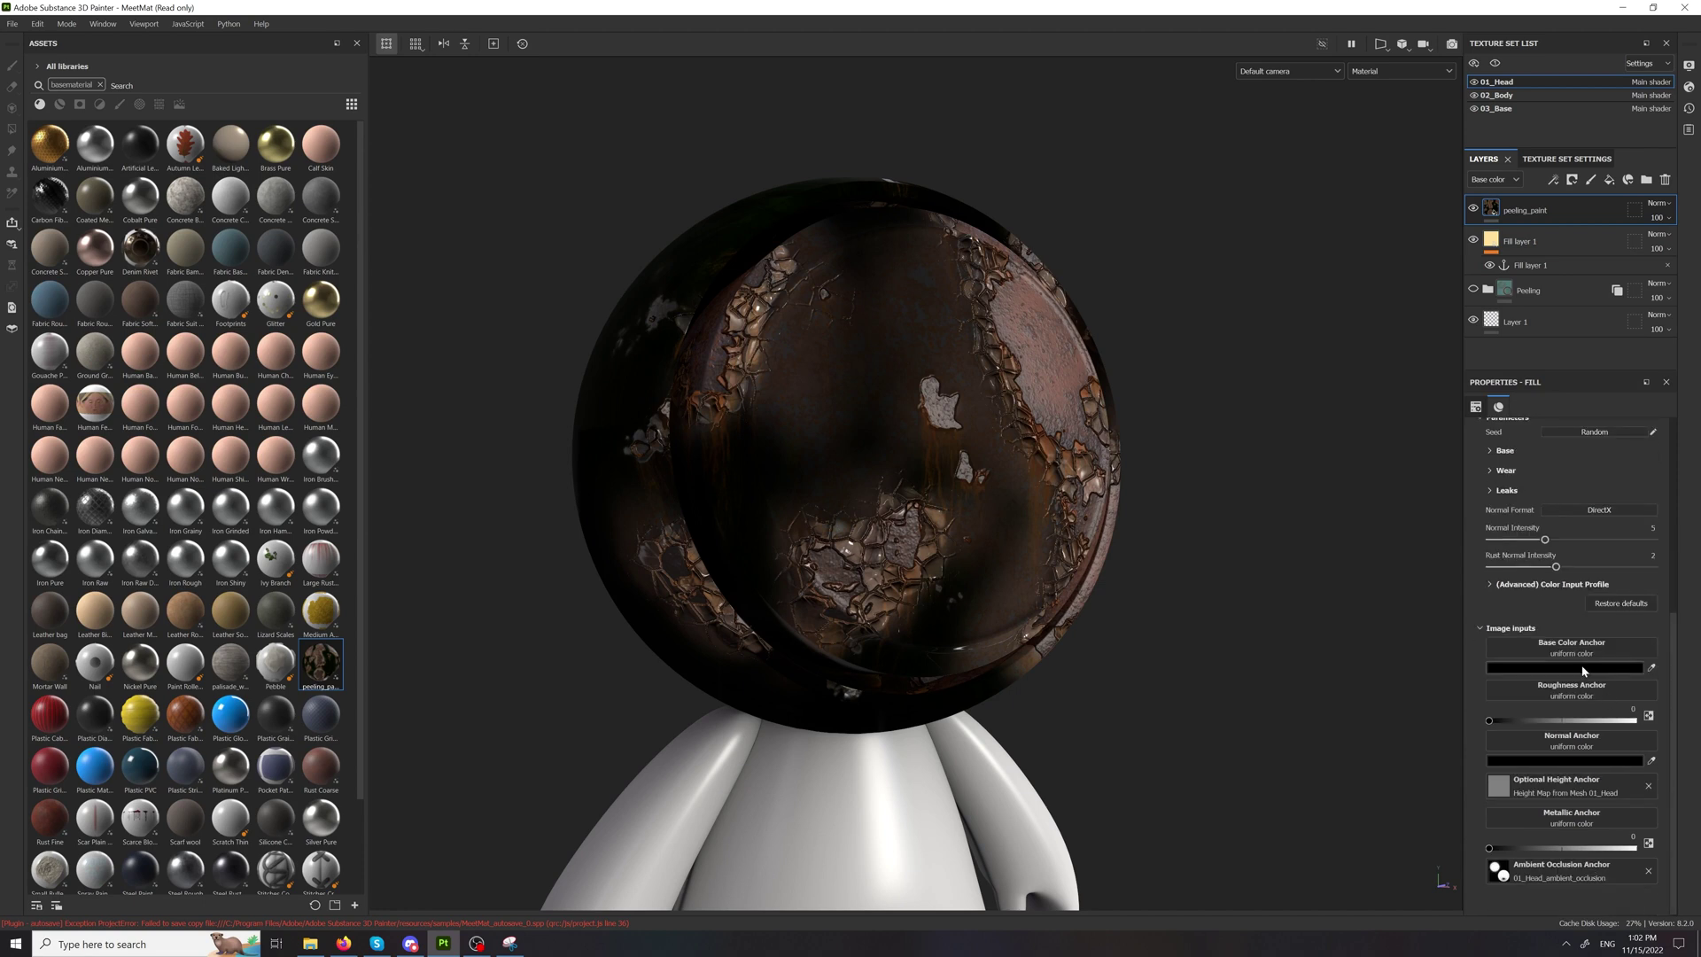
pyautogui.click(1585, 669)
pyautogui.click(1605, 669)
pyautogui.click(1580, 693)
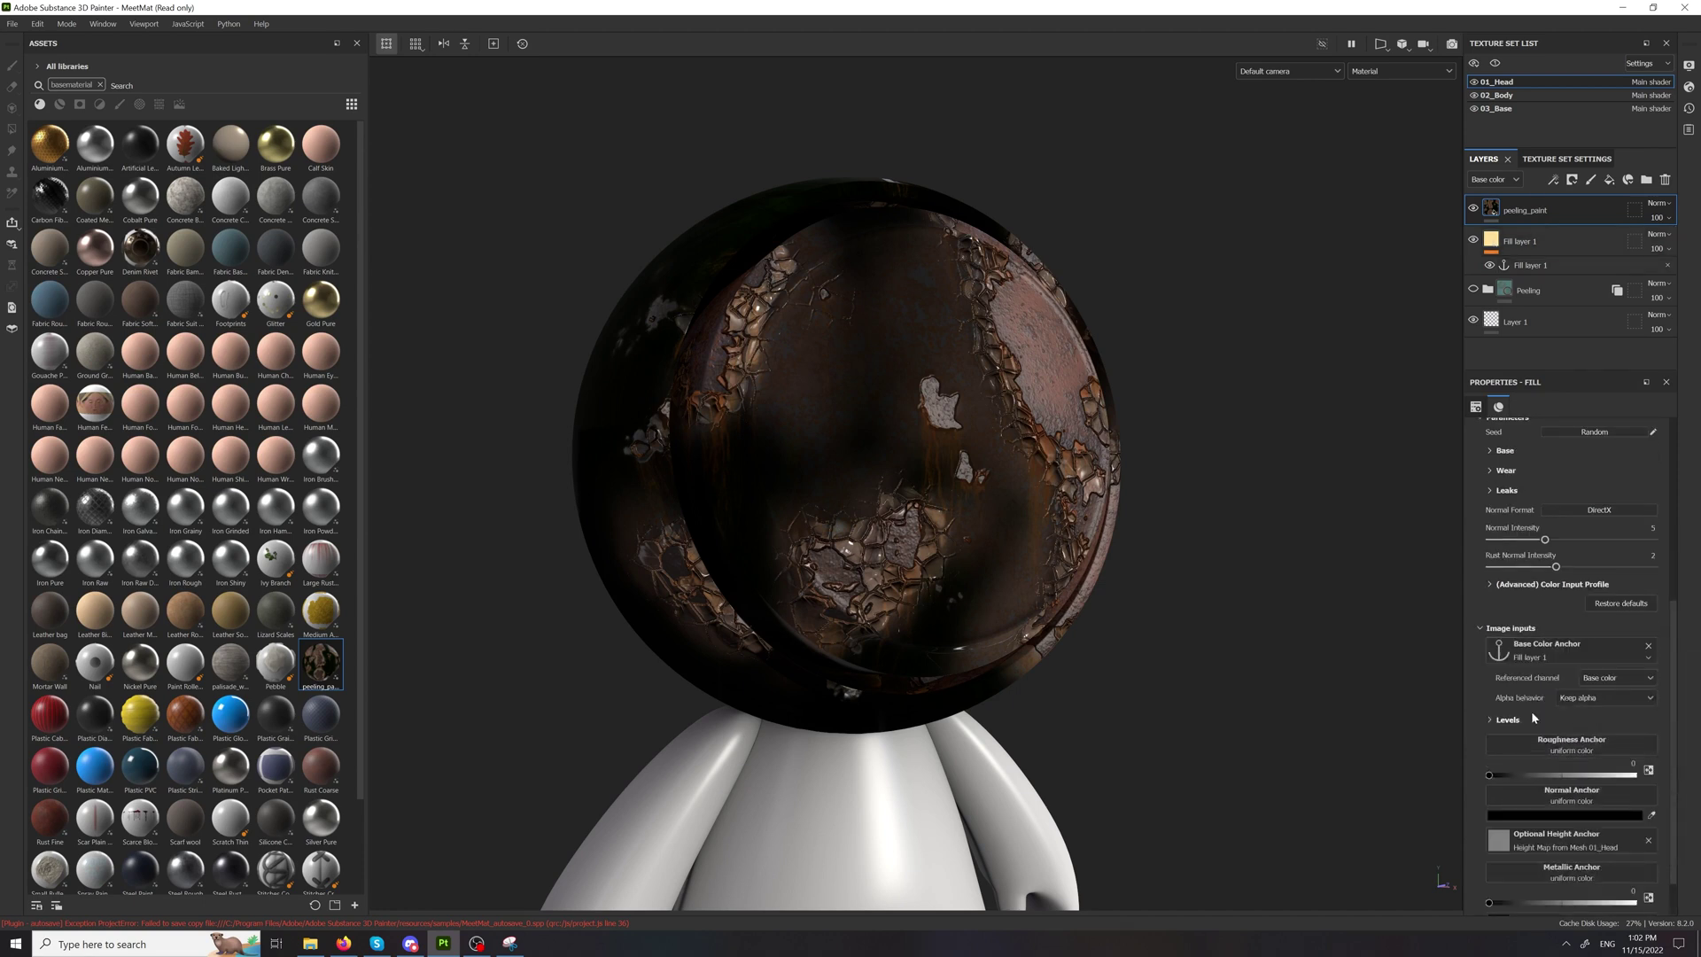
# Step: Assign the Fill layer 1 anchor point as the Roughness Anchor, with Roughness as its referenced channel
pyautogui.click(1612, 742)
pyautogui.click(1604, 758)
pyautogui.click(1588, 779)
pyautogui.click(1611, 775)
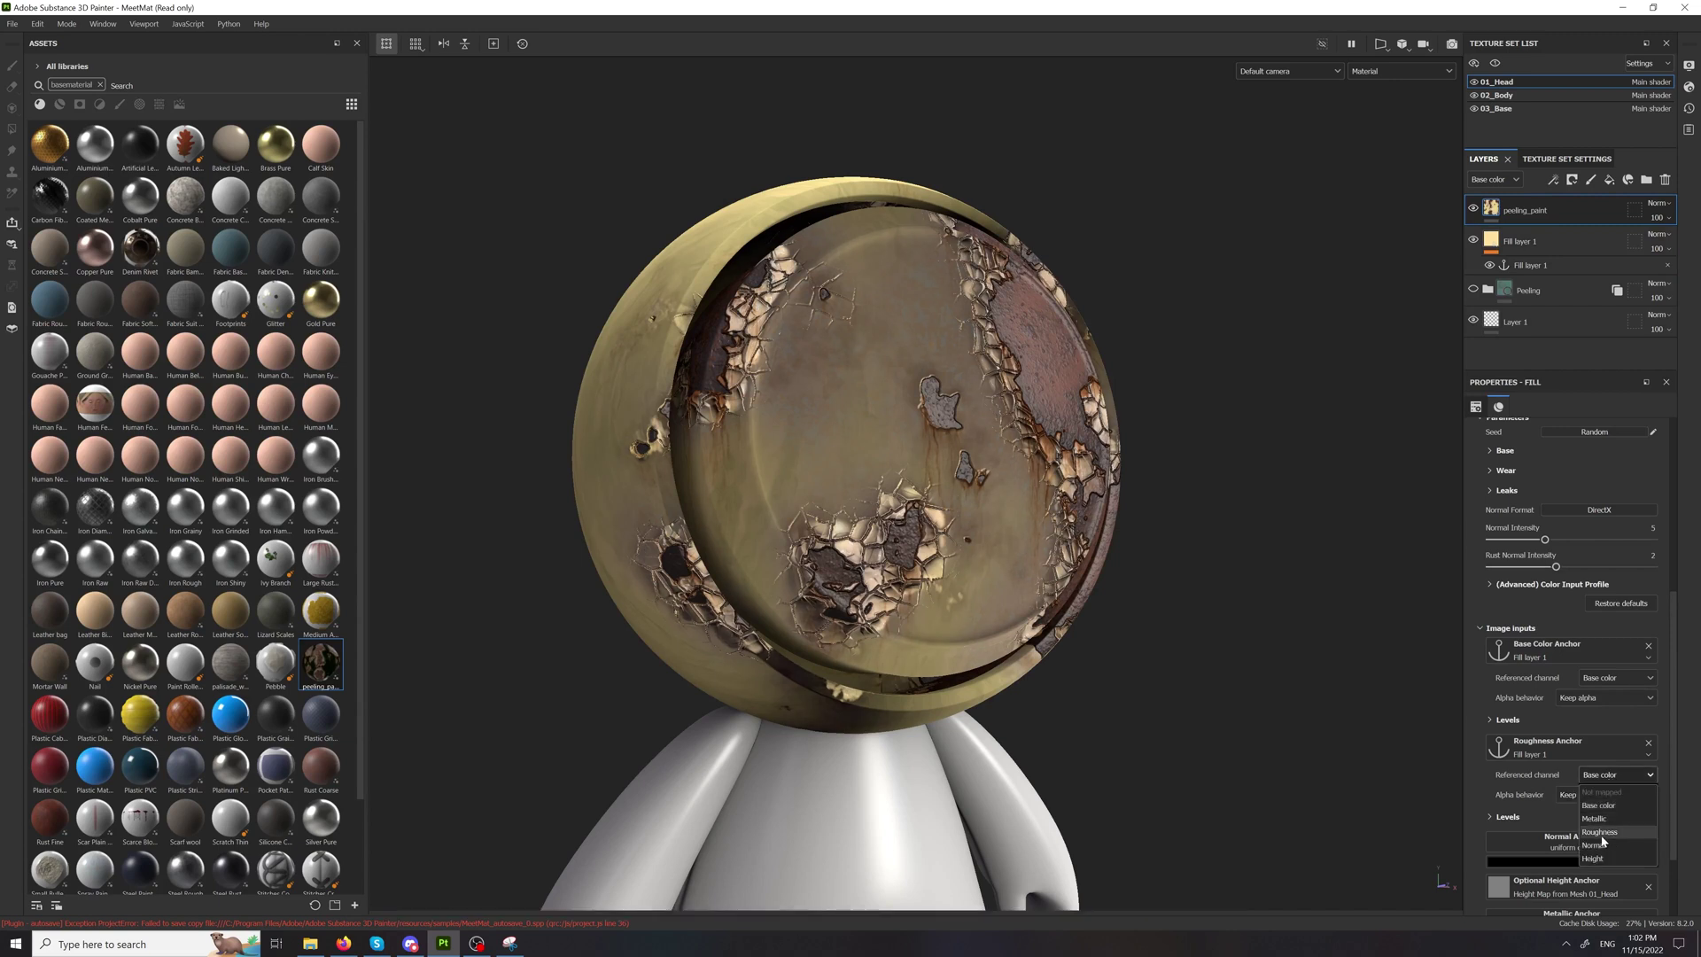
# Step: Assign the Fill layer 1 anchor point as the Normal Anchor, with Normal as its referenced channel
pyautogui.scroll(-1, 1621, 801)
pyautogui.click(1585, 742)
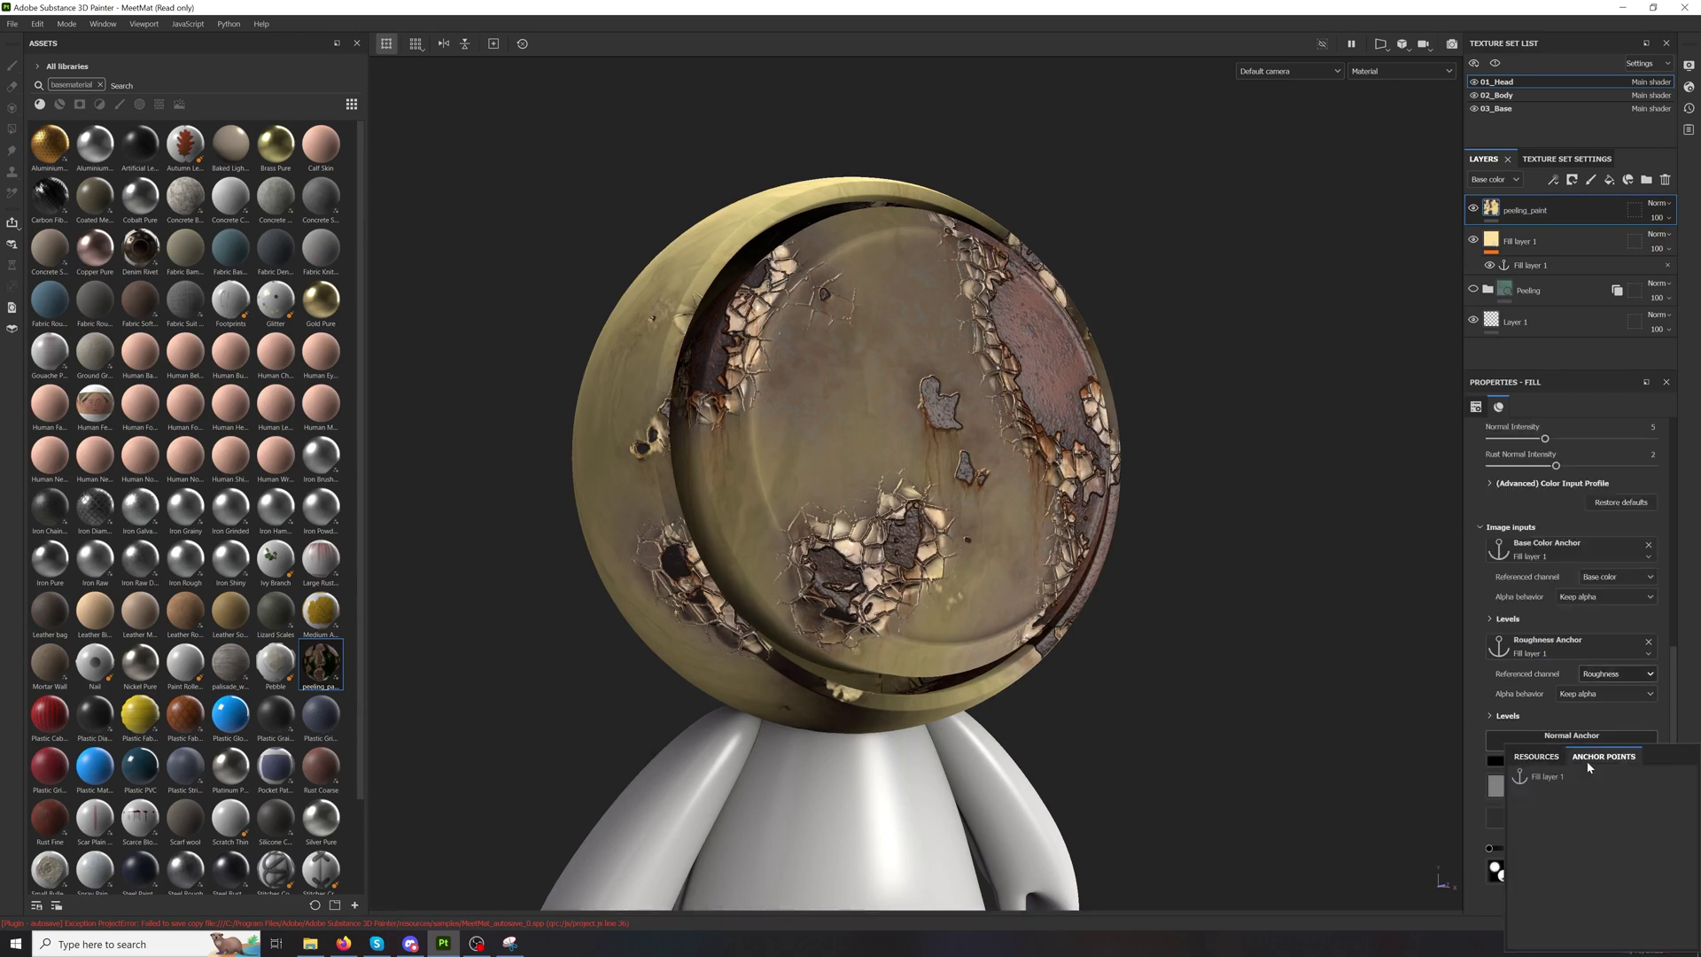
pyautogui.click(1564, 779)
pyautogui.click(1617, 770)
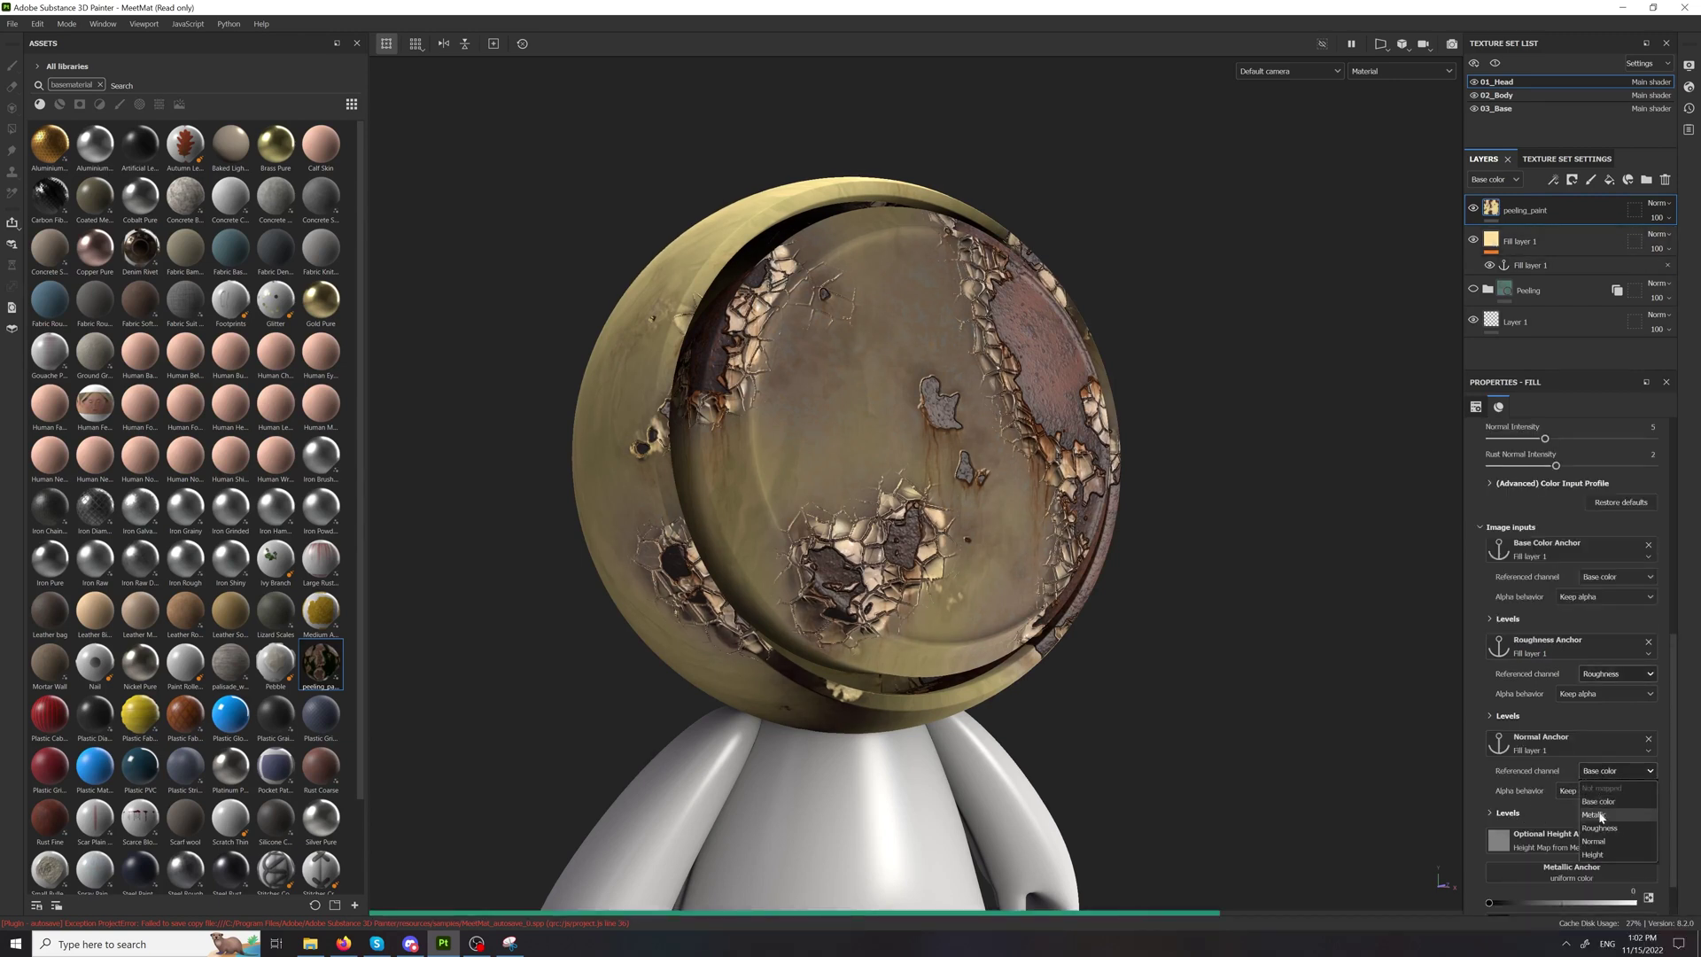
pyautogui.scroll(-1, 1585, 797)
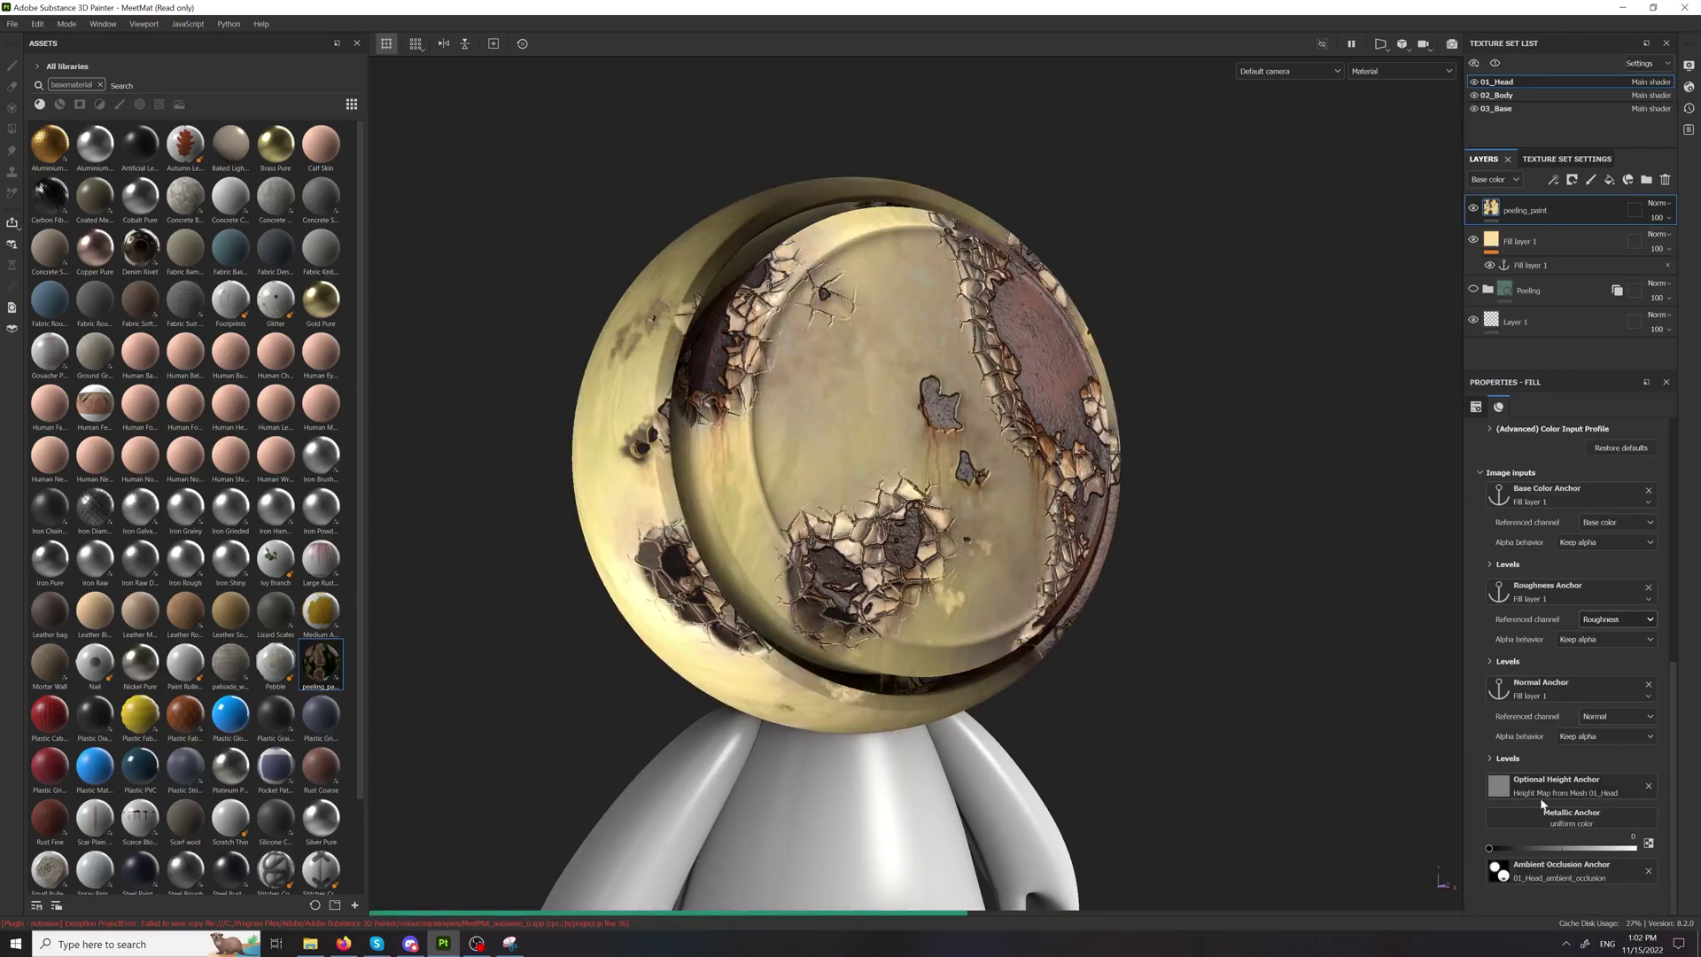
# Step: Clear the mesh height map from the Optional Height Anchor and the mesh map from the Ambient Occlusion Anchor
pyautogui.click(1649, 786)
pyautogui.scroll(-1, 1601, 738)
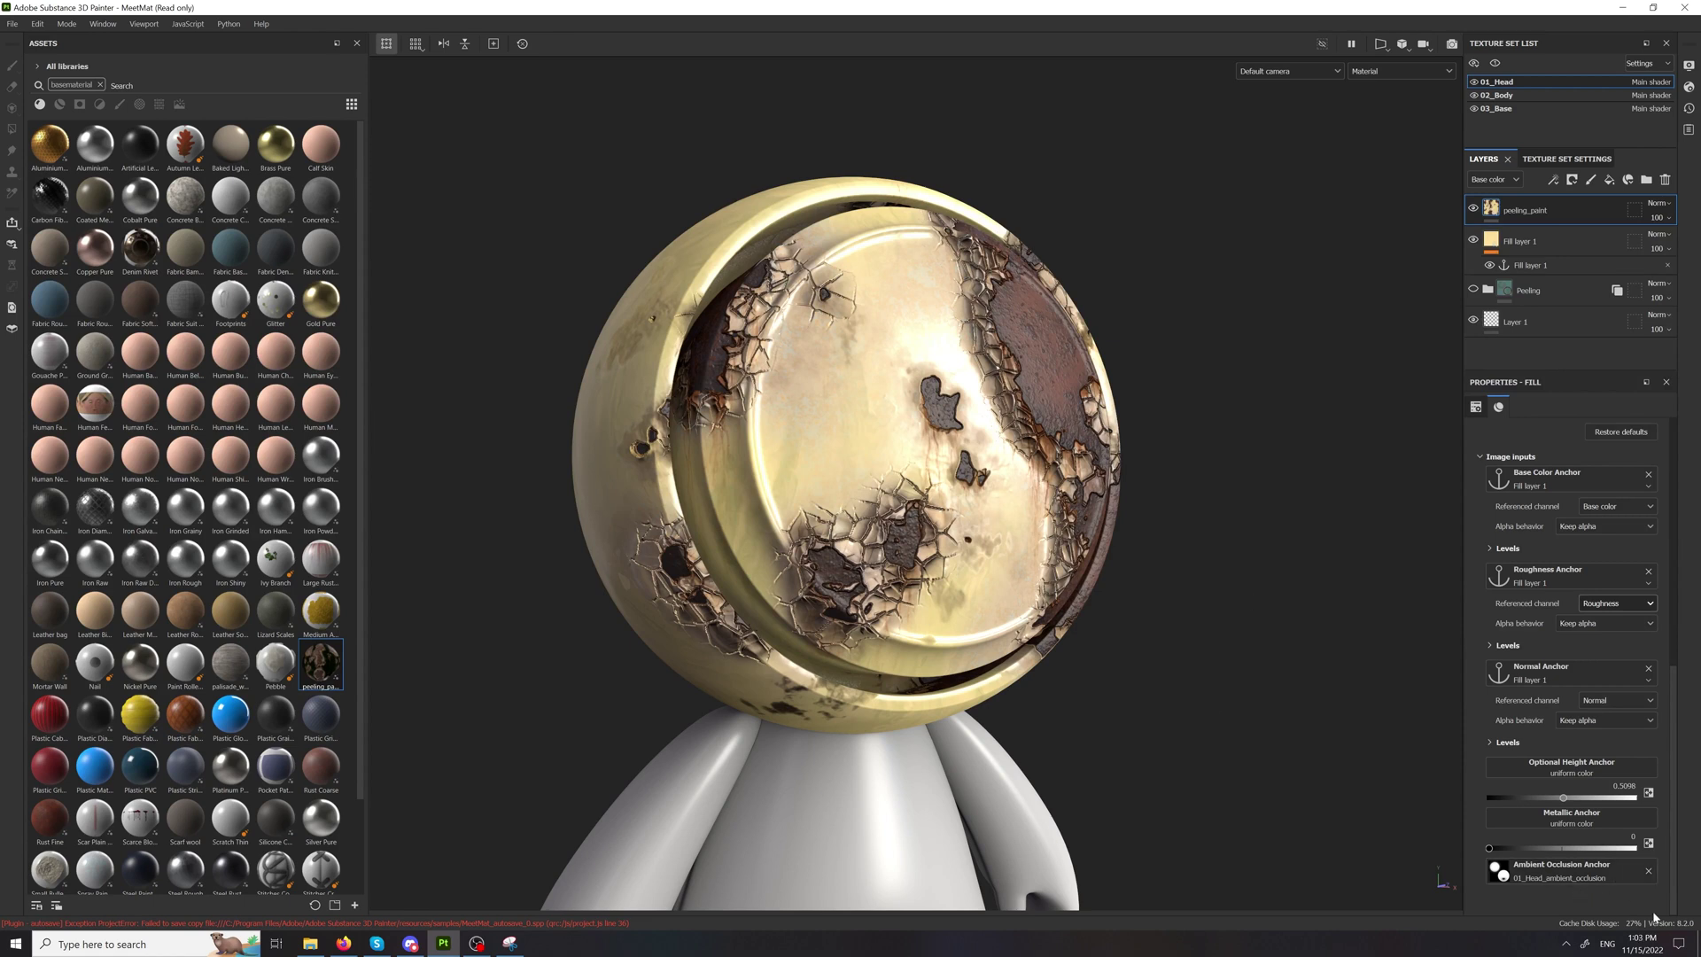
pyautogui.click(1648, 871)
# Step: Assign the Fill layer 1 anchor point as the Metallic Anchor, with Metallic as its referenced channel, and inspect the head
pyautogui.click(1594, 763)
pyautogui.click(1595, 625)
pyautogui.click(1565, 639)
pyautogui.click(1616, 847)
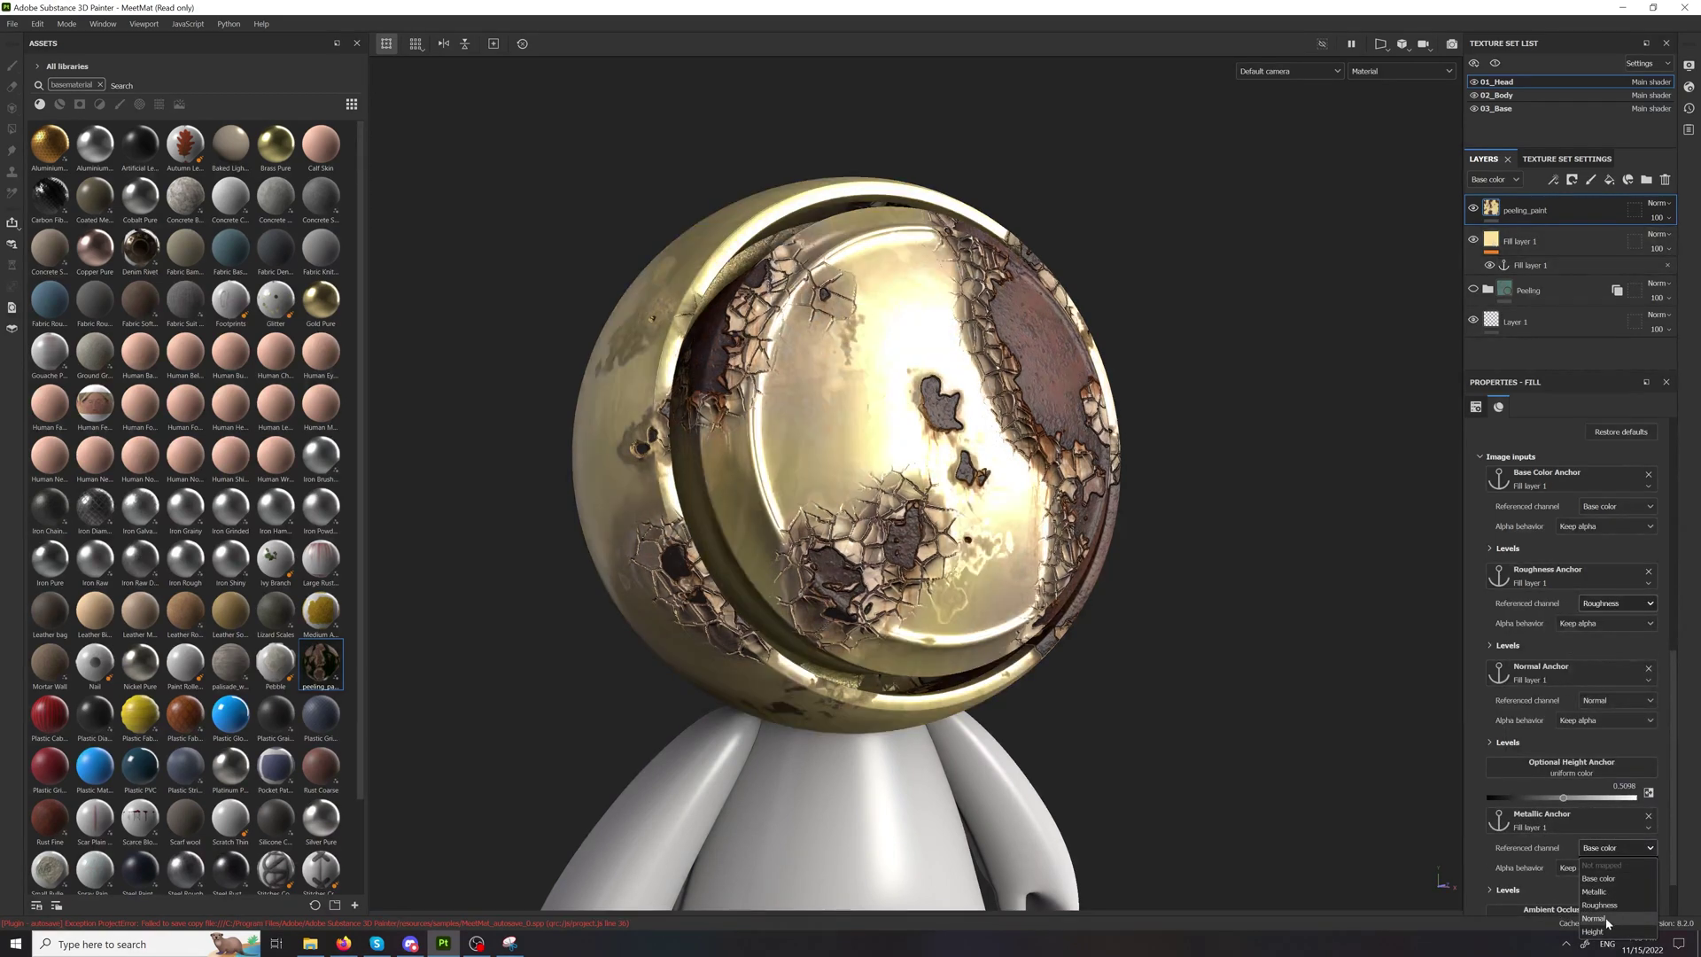
pyautogui.click(1594, 891)
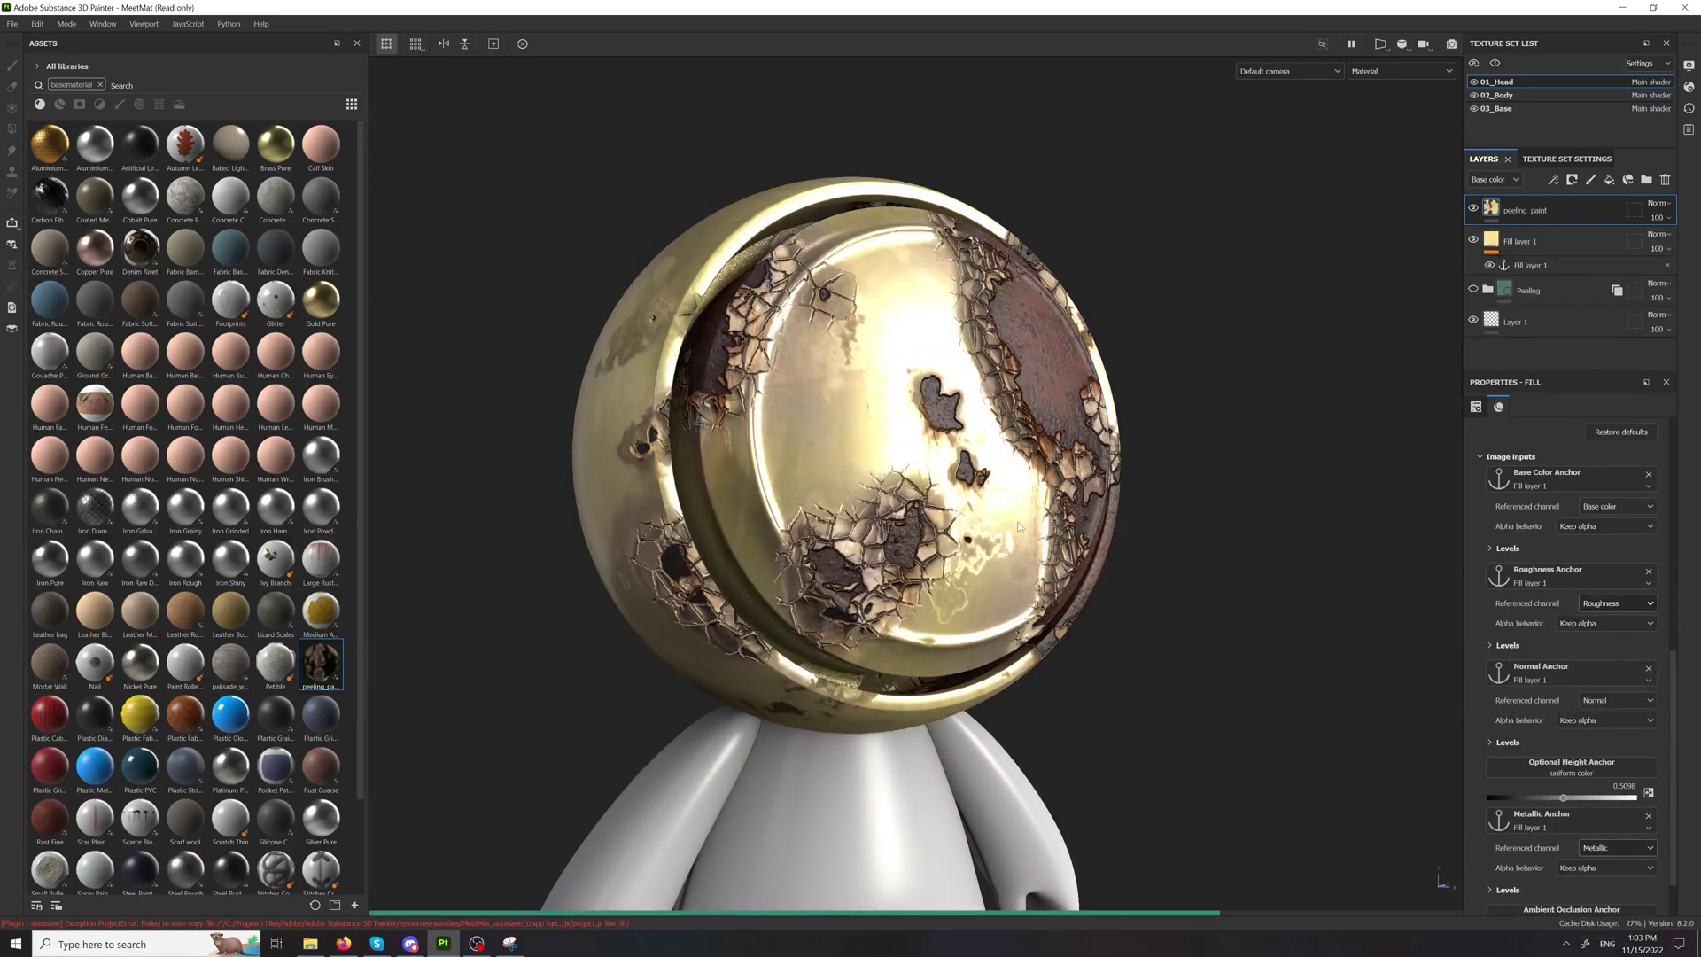
pyautogui.keyDown('alt'); pyautogui.moveTo(1032, 525); pyautogui.dragTo(941, 488); pyautogui.keyUp('alt')
pyautogui.moveTo(941, 488)
pyautogui.keyDown('shift'); pyautogui.mouseDown(button='right')
pyautogui.moveTo(959, 487)
pyautogui.moveTo(950, 507)
pyautogui.mouseUp(button='right'); pyautogui.keyUp('shift')
pyautogui.scroll(-3, 951, 507)
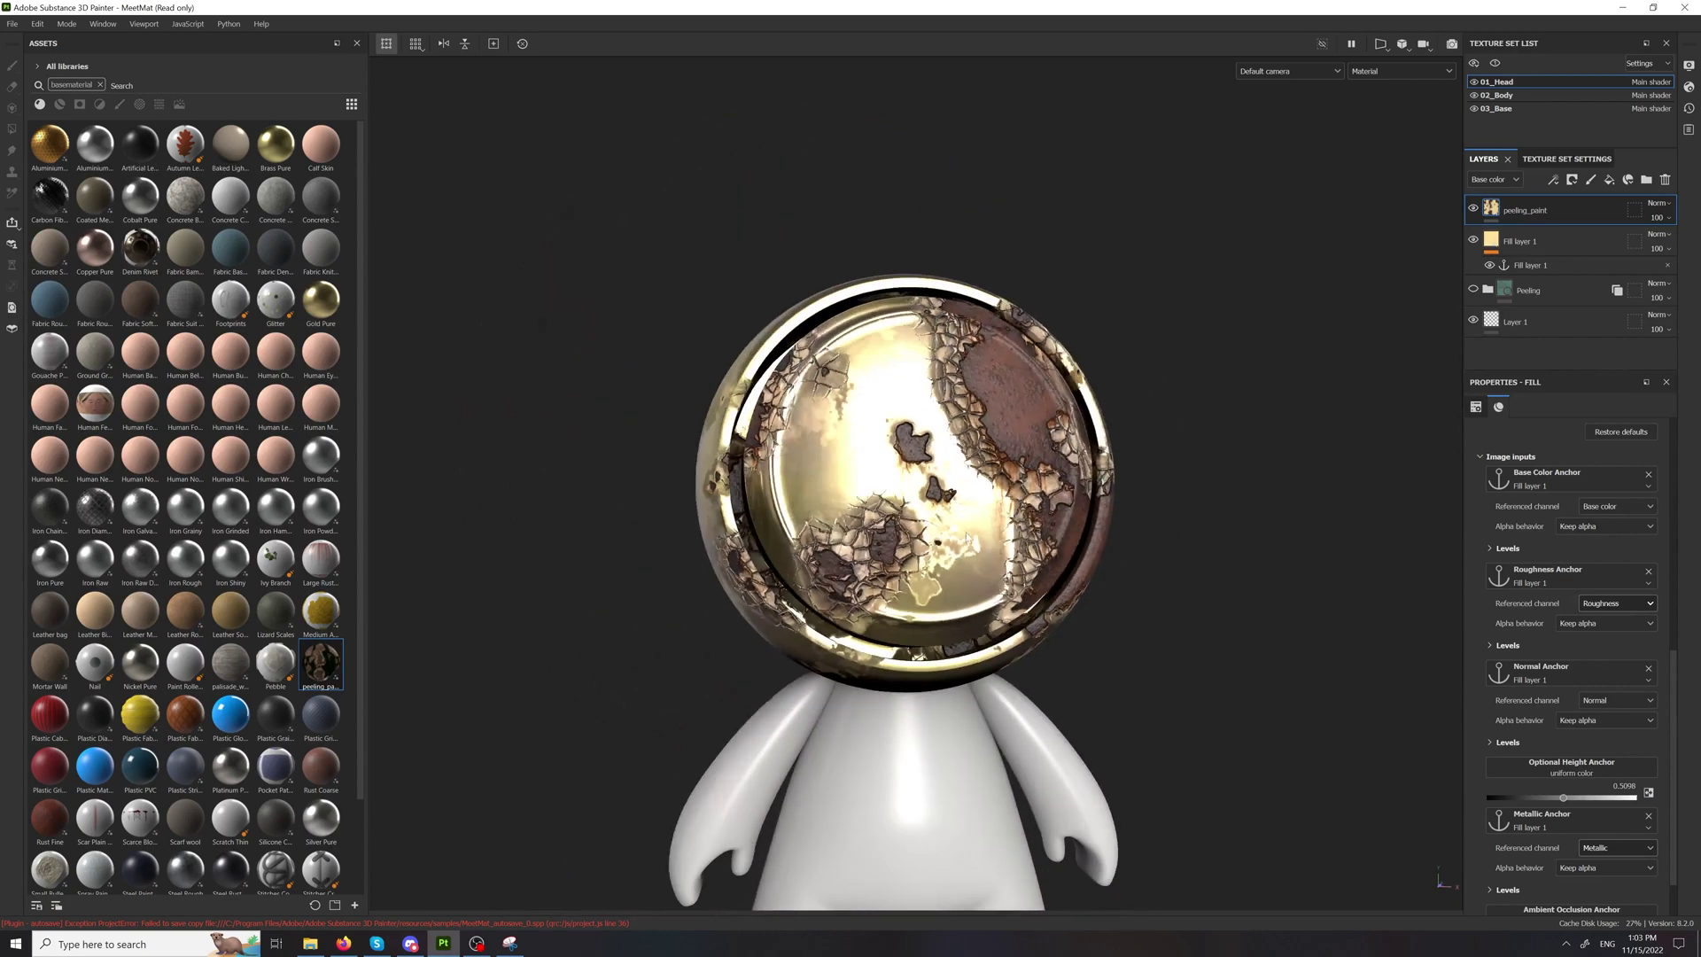
pyautogui.keyDown('alt'); pyautogui.moveTo(952, 514); pyautogui.dragTo(1018, 536); pyautogui.keyUp('alt')
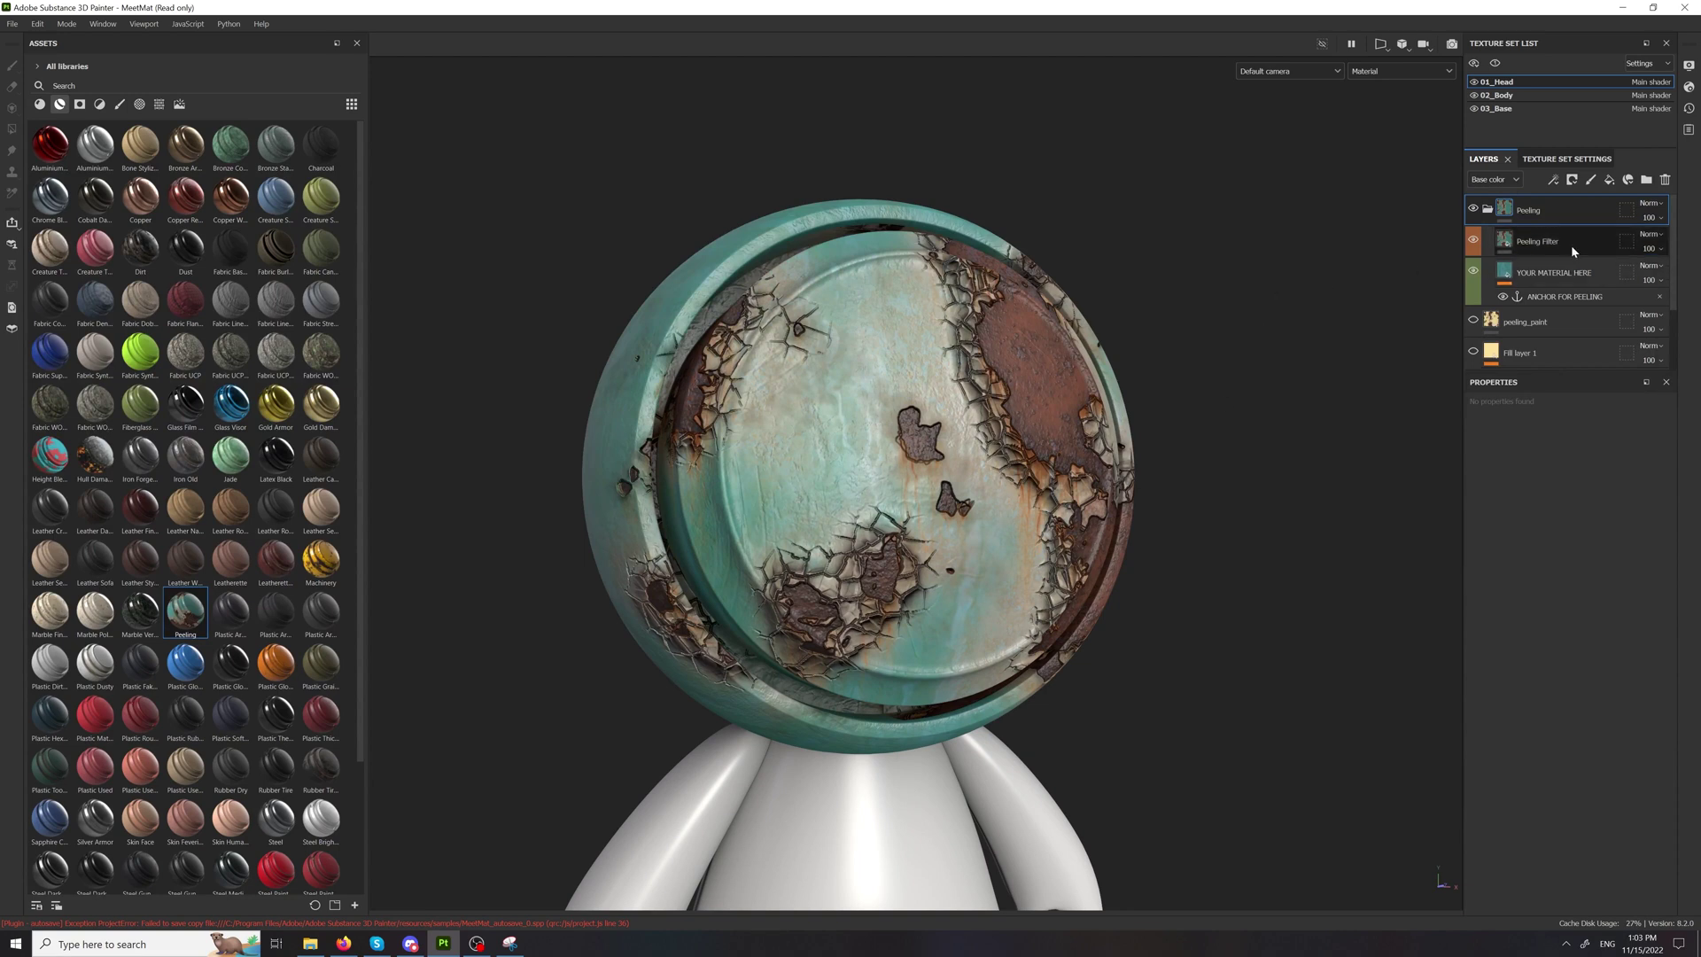
# Step: Select the YOUR MATERIAL HERE layer and bring paint_02.sbsar and paint_03.sbsar from the sbsar folder into the asset library
pyautogui.click(1576, 271)
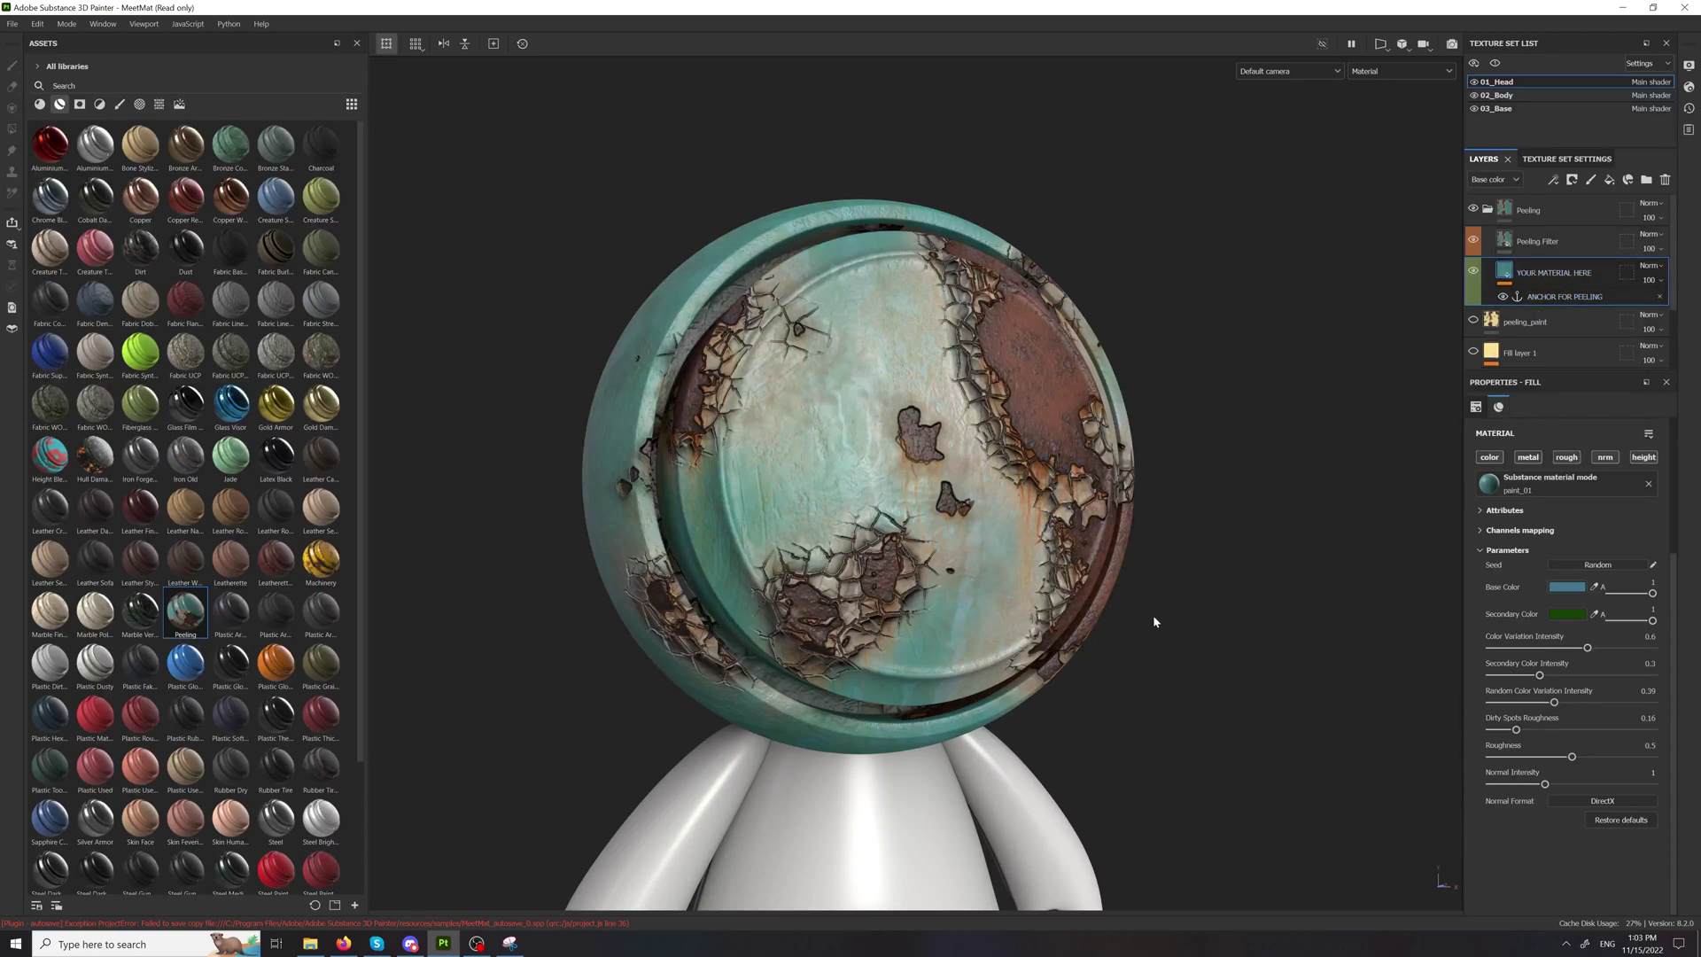
pyautogui.click(310, 943)
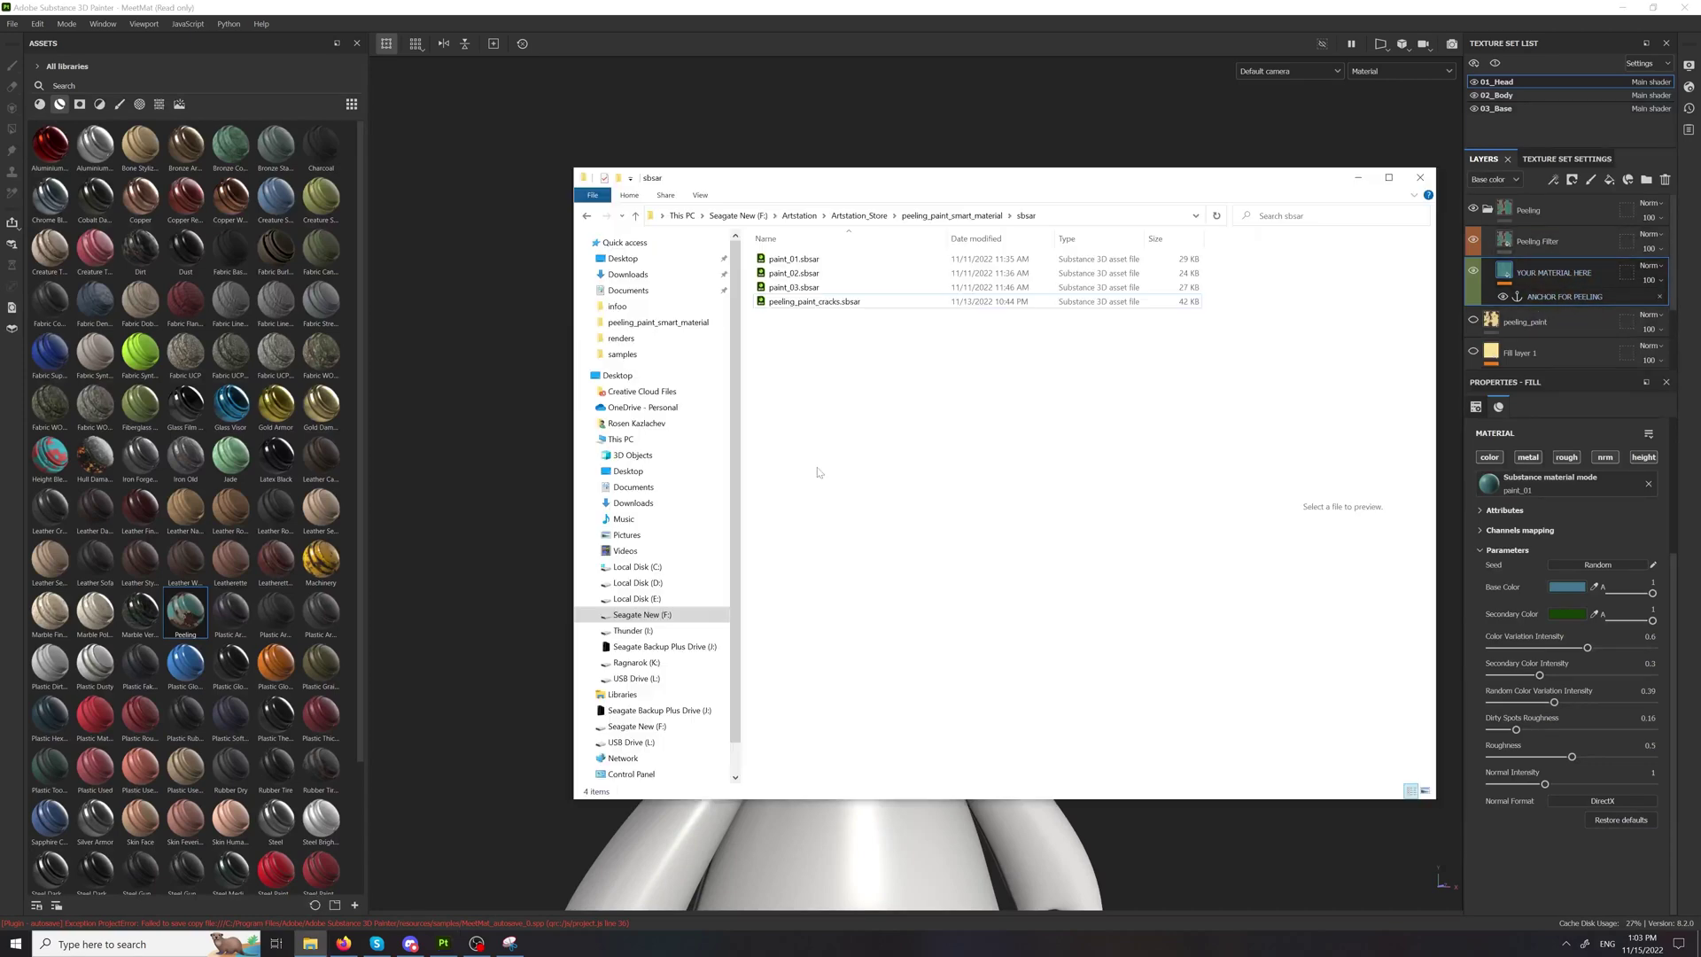
pyautogui.click(793, 273)
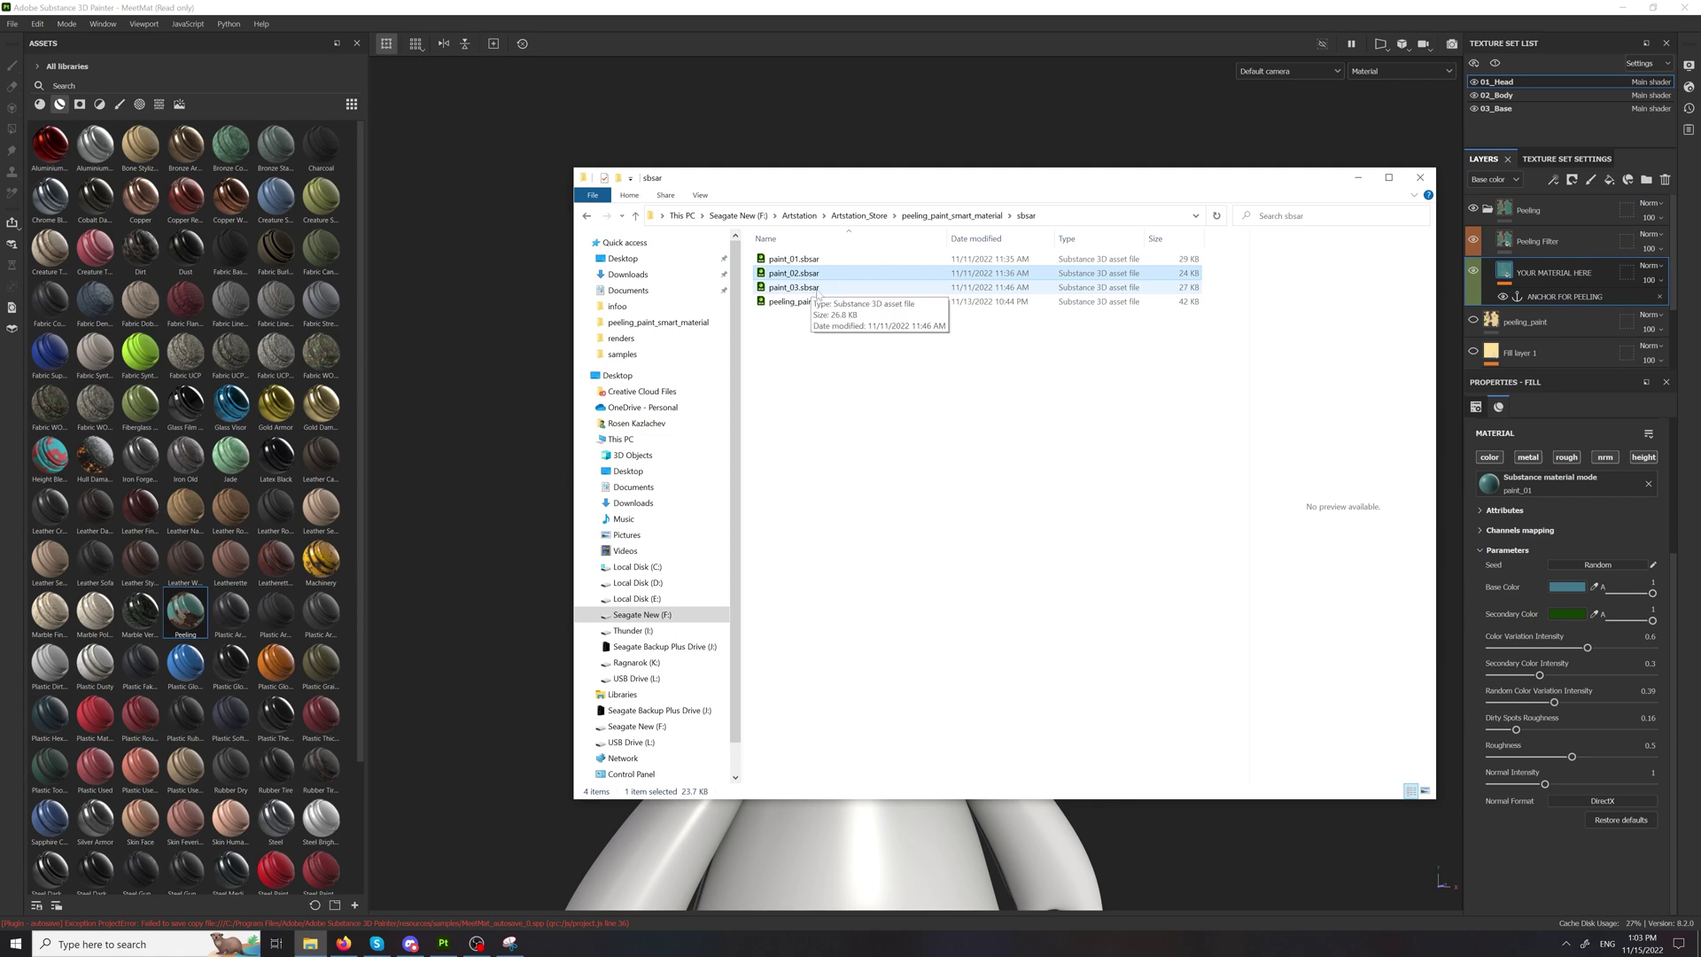
pyautogui.keyDown('shift'); pyautogui.click(813, 287); pyautogui.keyUp('shift')
pyautogui.moveTo(813, 287)
pyautogui.mouseDown()
pyautogui.moveTo(788, 265)
pyautogui.moveTo(233, 431)
pyautogui.mouseUp()
# Step: Set the usage of paint_02.sbsar and paint_03.sbsar to basematerial, choose the import destination and import both
pyautogui.click(1018, 338)
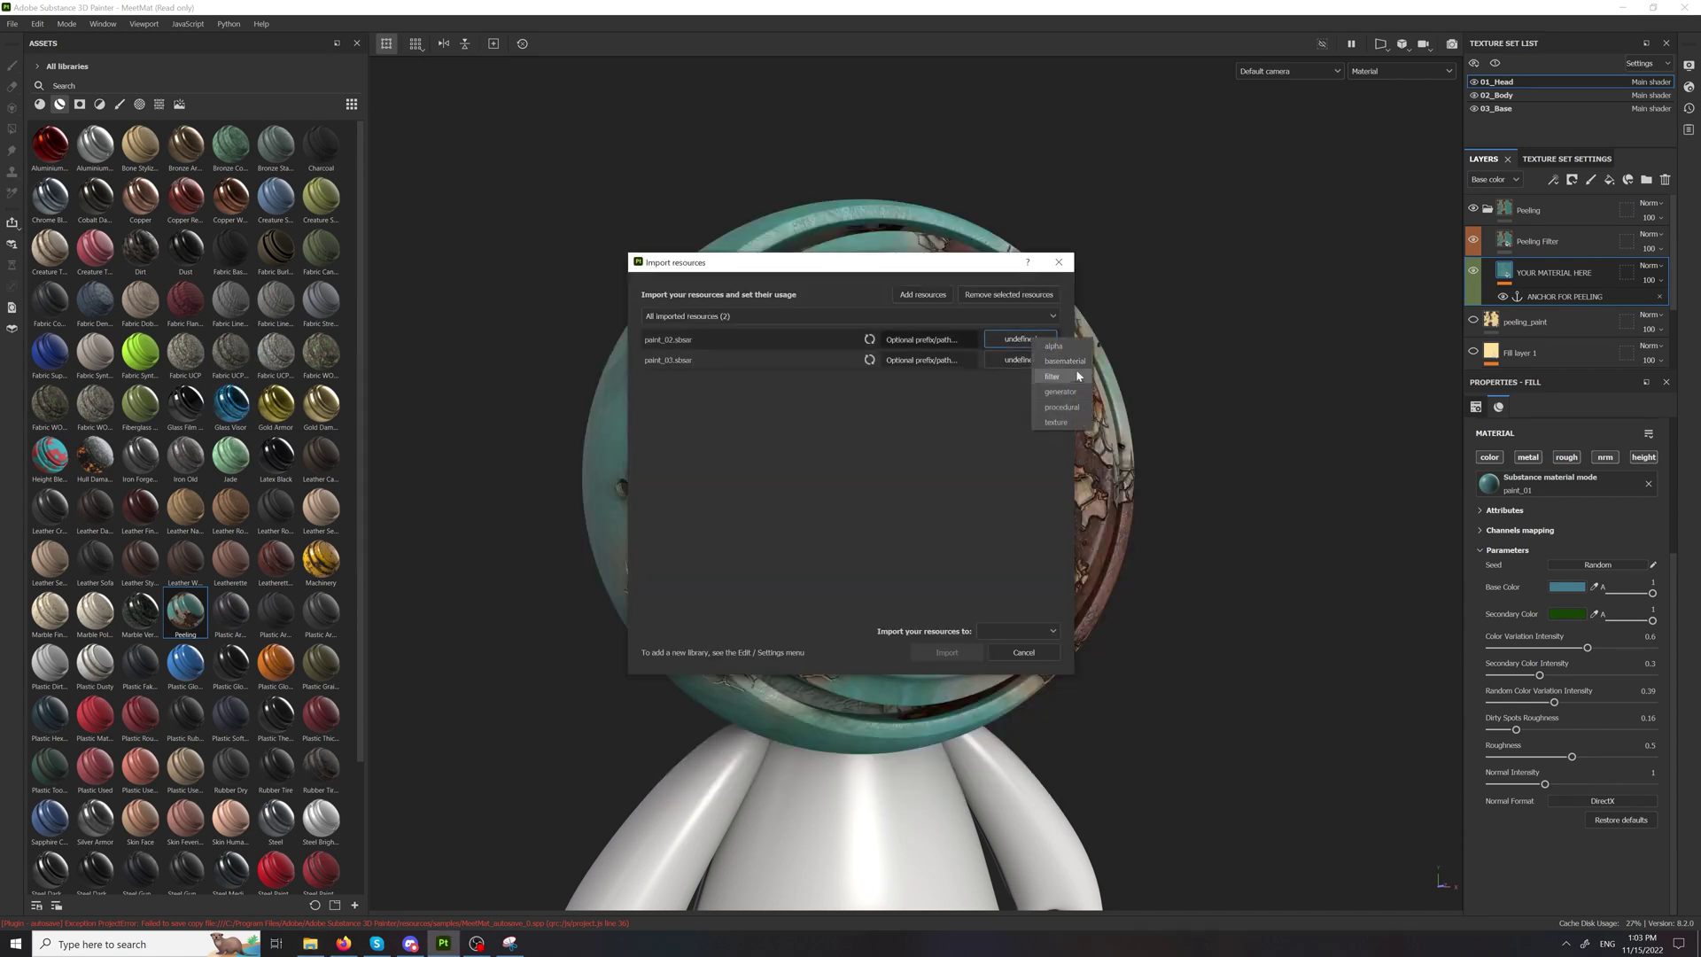
pyautogui.click(1045, 360)
pyautogui.click(1018, 359)
pyautogui.click(1054, 381)
pyautogui.click(1009, 632)
pyautogui.click(1008, 652)
pyautogui.click(959, 652)
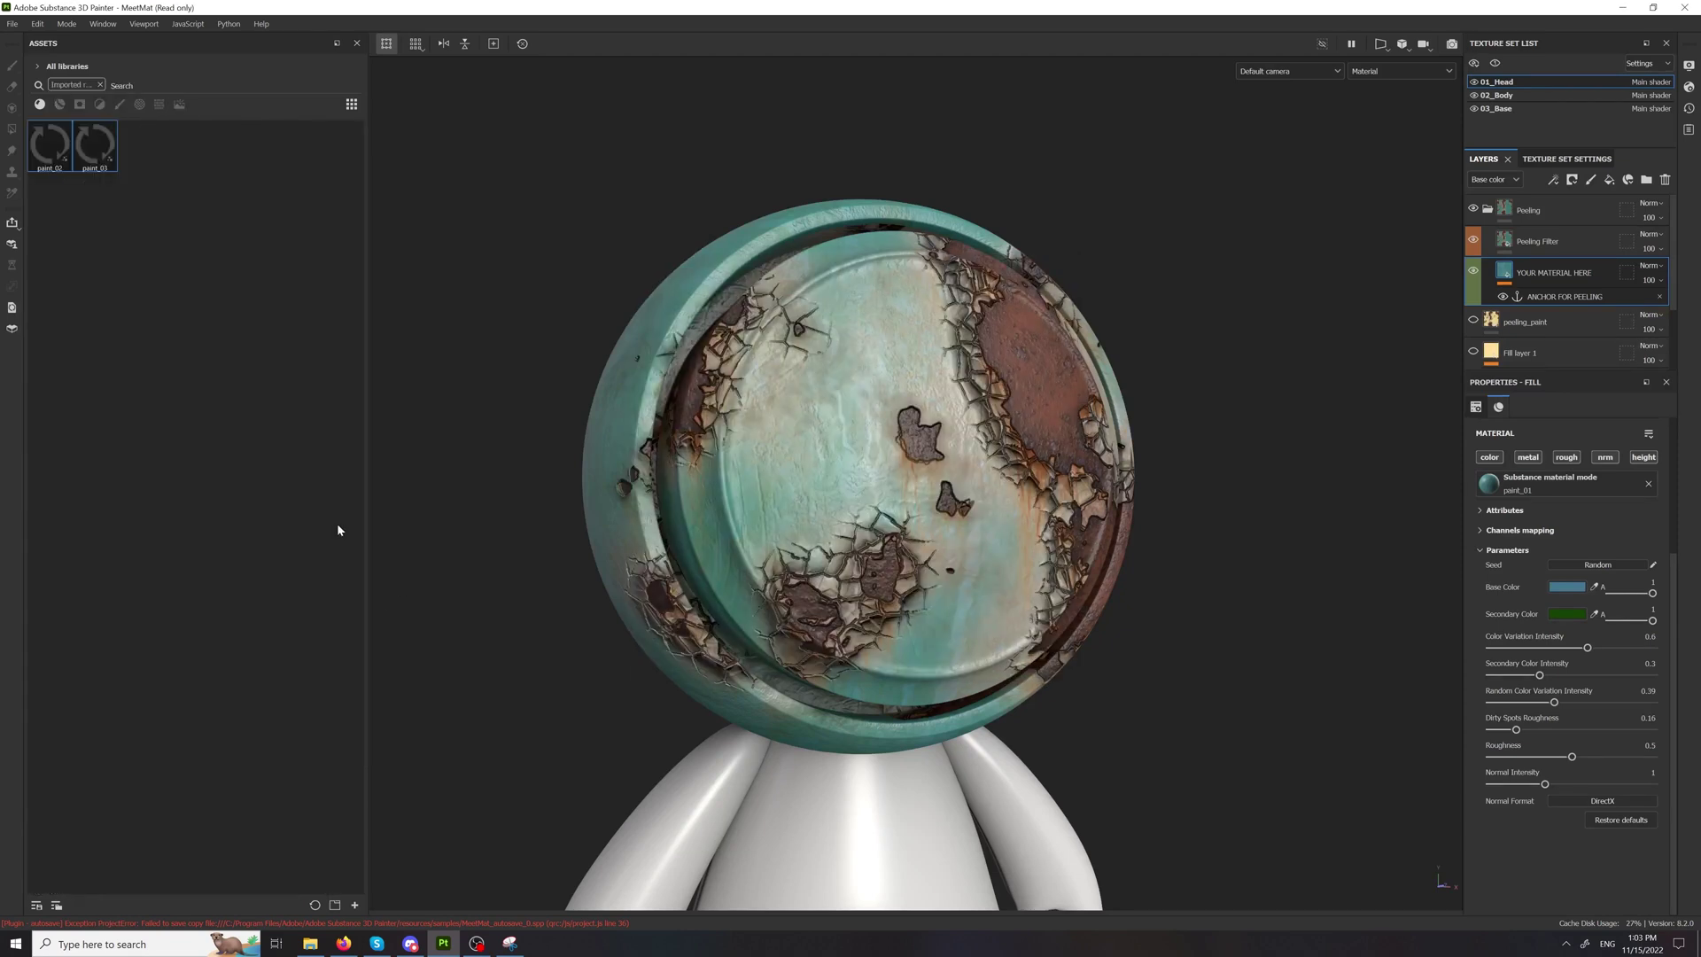
# Step: Hide and collapse the Peeling group at the top of the layer stack
pyautogui.moveTo(50, 143)
pyautogui.mouseDown()
pyautogui.moveTo(158, 270)
pyautogui.moveTo(902, 404)
pyautogui.moveTo(305, 432)
pyautogui.moveTo(36, 150)
pyautogui.mouseUp()
pyautogui.click(1474, 209)
pyautogui.click(1487, 210)
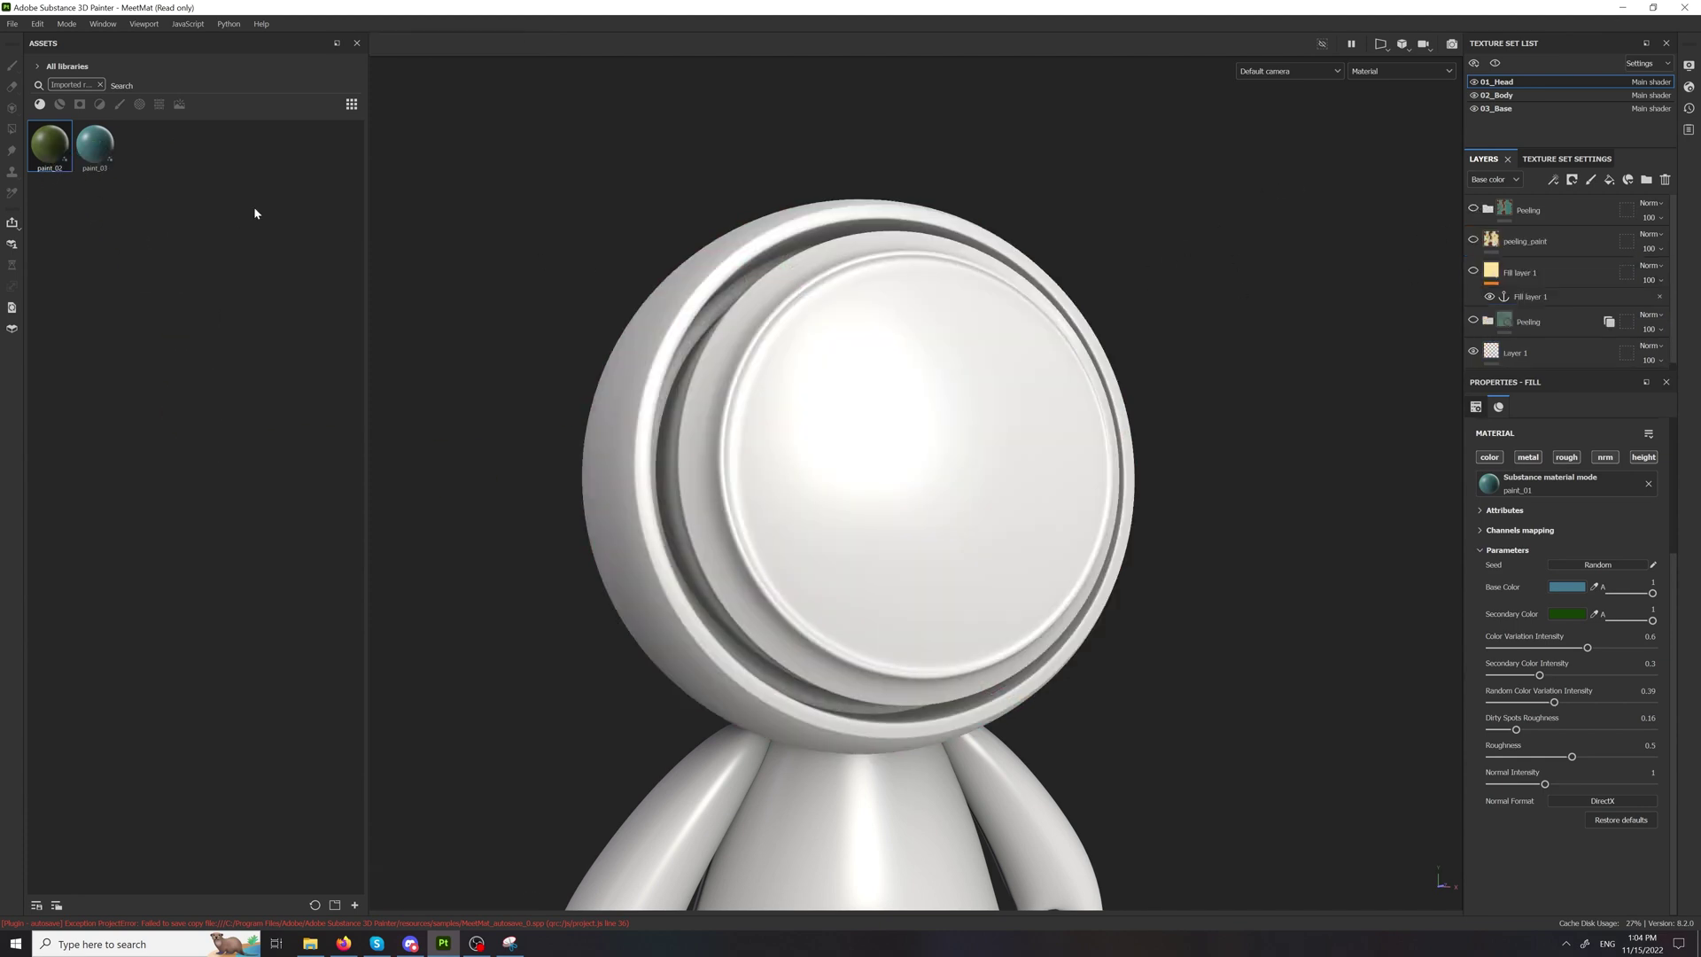
# Step: Apply the paint_02 material to the head as a new layer and examine its surface up close
pyautogui.moveTo(46, 146)
pyautogui.mouseDown()
pyautogui.moveTo(893, 413)
pyautogui.moveTo(880, 375)
pyautogui.moveTo(927, 482)
pyautogui.mouseUp()
pyautogui.scroll(2, 979, 446)
pyautogui.scroll(2, 927, 482)
pyautogui.moveTo(926, 485)
pyautogui.keyDown('shift'); pyautogui.mouseDown(button='right')
pyautogui.moveTo(906, 506)
pyautogui.moveTo(922, 505)
pyautogui.moveTo(900, 501)
pyautogui.moveTo(922, 497)
pyautogui.moveTo(926, 514)
pyautogui.mouseUp(button='right'); pyautogui.keyUp('shift')
pyautogui.scroll(-2, 926, 514)
pyautogui.keyDown('alt'); pyautogui.moveTo(820, 398); pyautogui.dragTo(885, 436); pyautogui.keyUp('alt')
pyautogui.keyDown('shift'); pyautogui.moveTo(884, 437); pyautogui.dragTo(832, 426, button='right'); pyautogui.keyUp('shift')
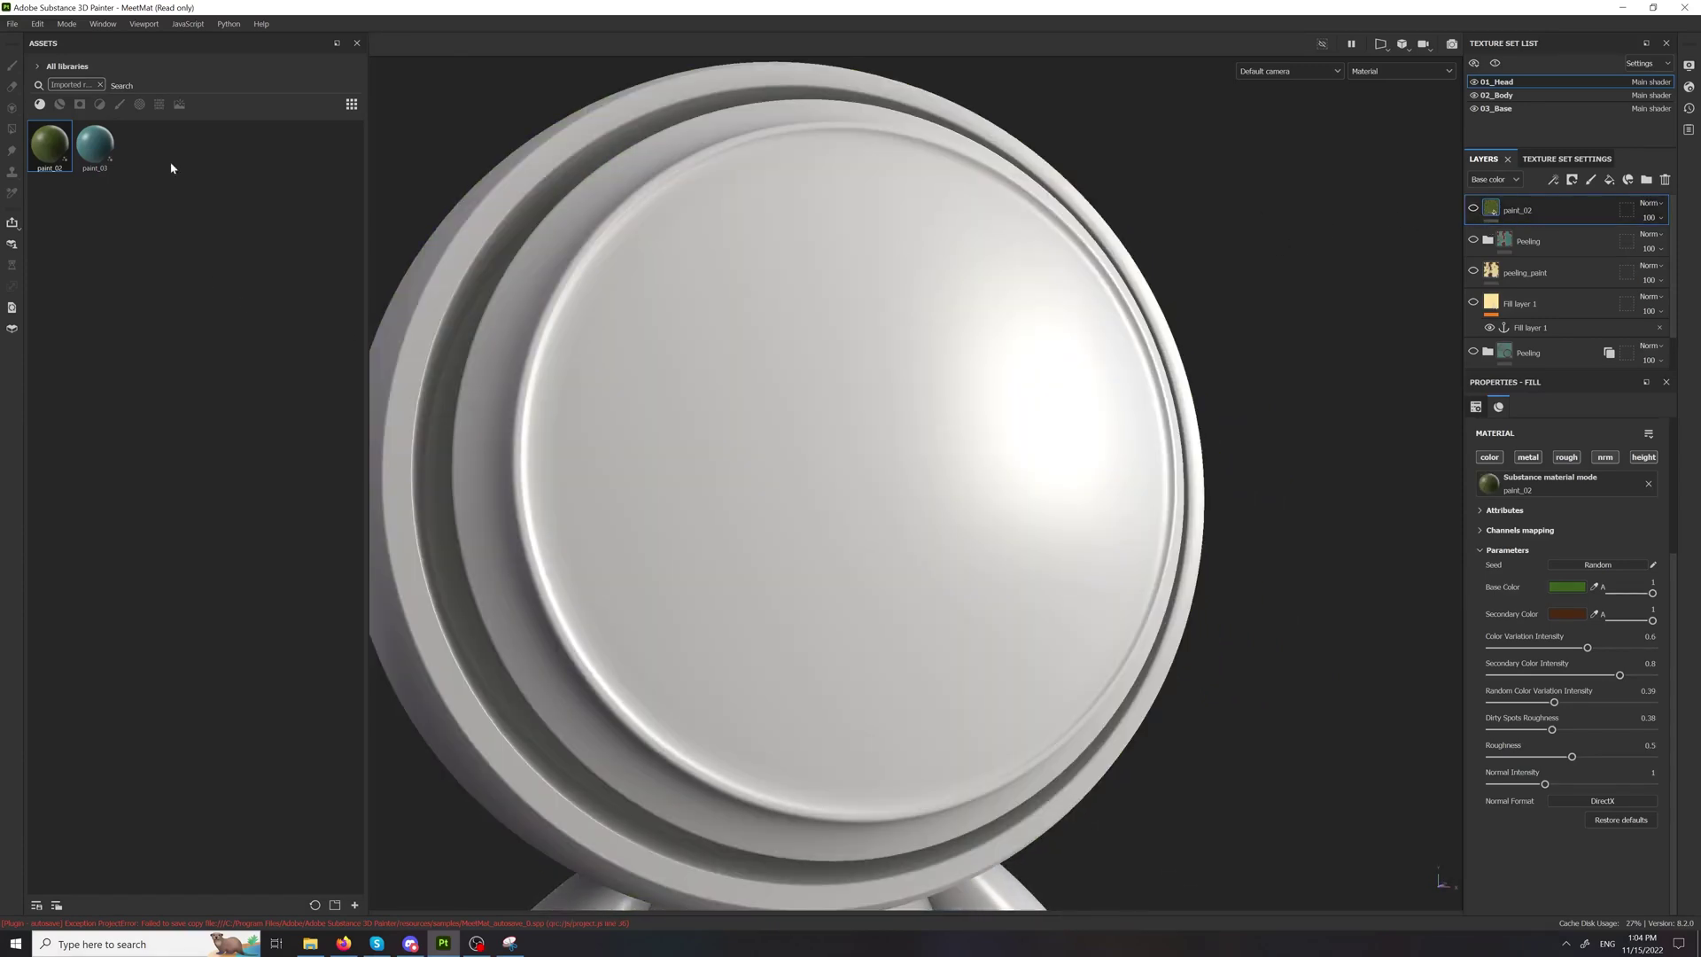
# Step: Apply the paint_03 material to the head as a new layer above paint_02 and examine its surface up close
pyautogui.moveTo(95, 143)
pyautogui.mouseDown()
pyautogui.moveTo(815, 410)
pyautogui.moveTo(785, 474)
pyautogui.moveTo(883, 366)
pyautogui.mouseUp()
pyautogui.scroll(1, 983, 443)
pyautogui.keyDown('alt'); pyautogui.moveTo(1018, 470); pyautogui.dragTo(898, 421); pyautogui.keyUp('alt')
pyautogui.scroll(2, 926, 467)
pyautogui.keyDown('alt'); pyautogui.moveTo(898, 421); pyautogui.dragTo(827, 477, button='right'); pyautogui.keyUp('alt')
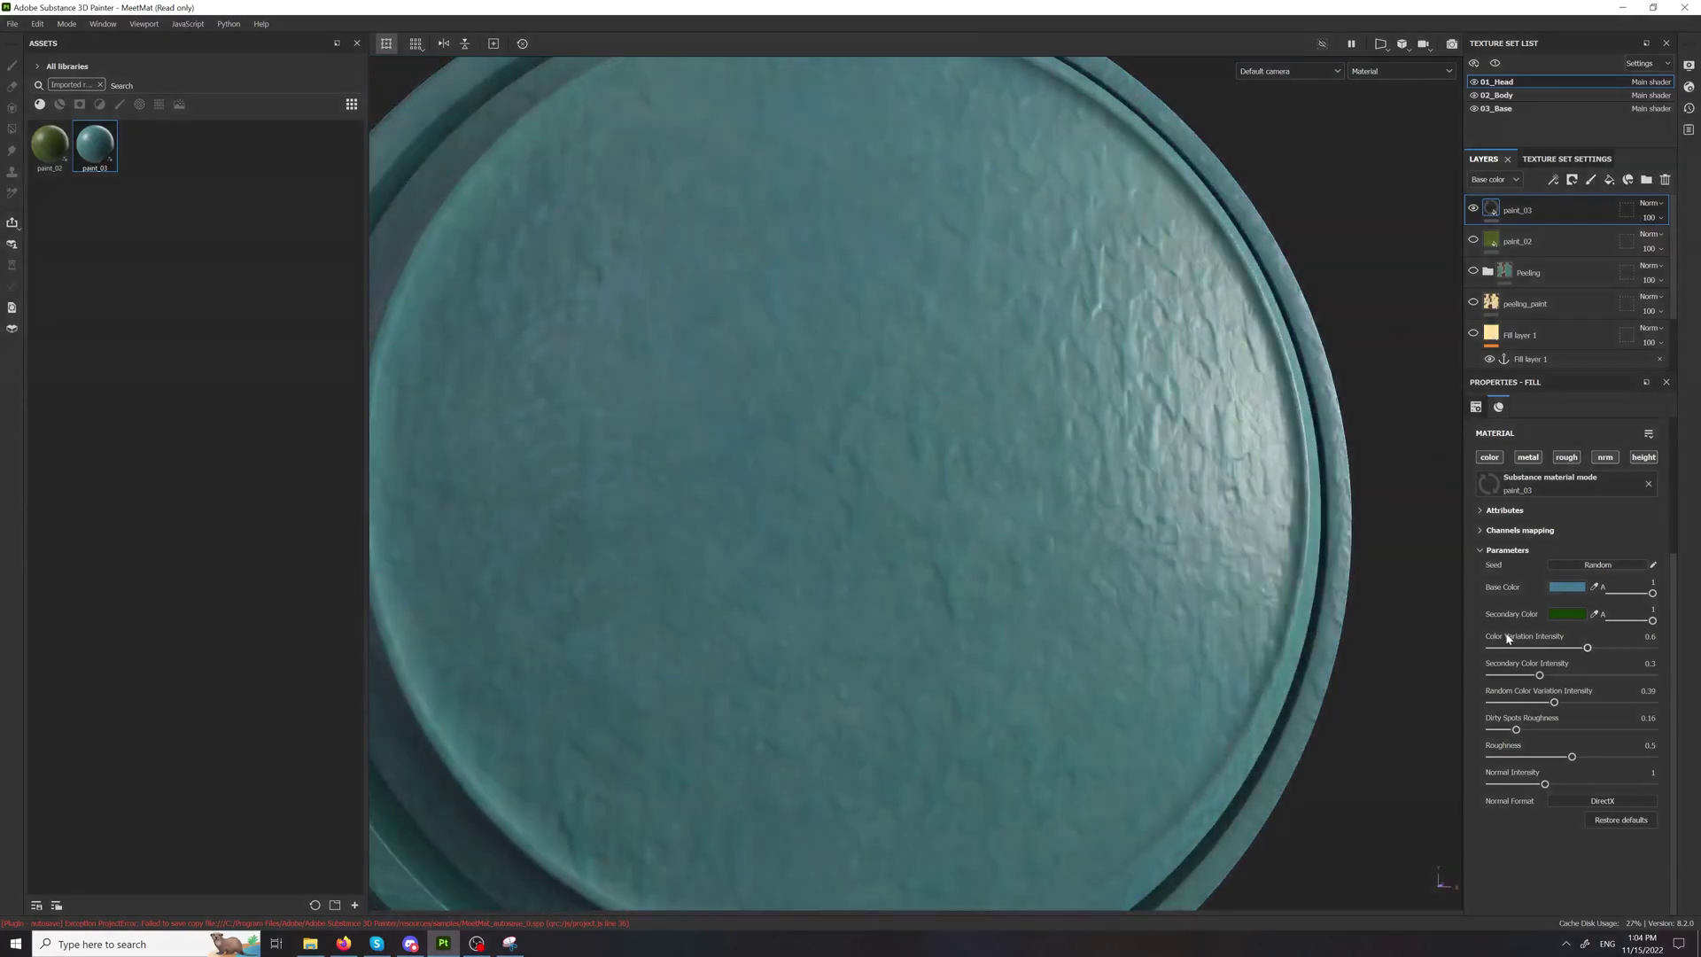
# Step: Change the paint_03 layer's Base Color to a muted olive-beige
pyautogui.click(1565, 587)
pyautogui.click(1401, 649)
pyautogui.moveTo(1532, 722); pyautogui.dragTo(1532, 734)
pyautogui.click(1411, 681)
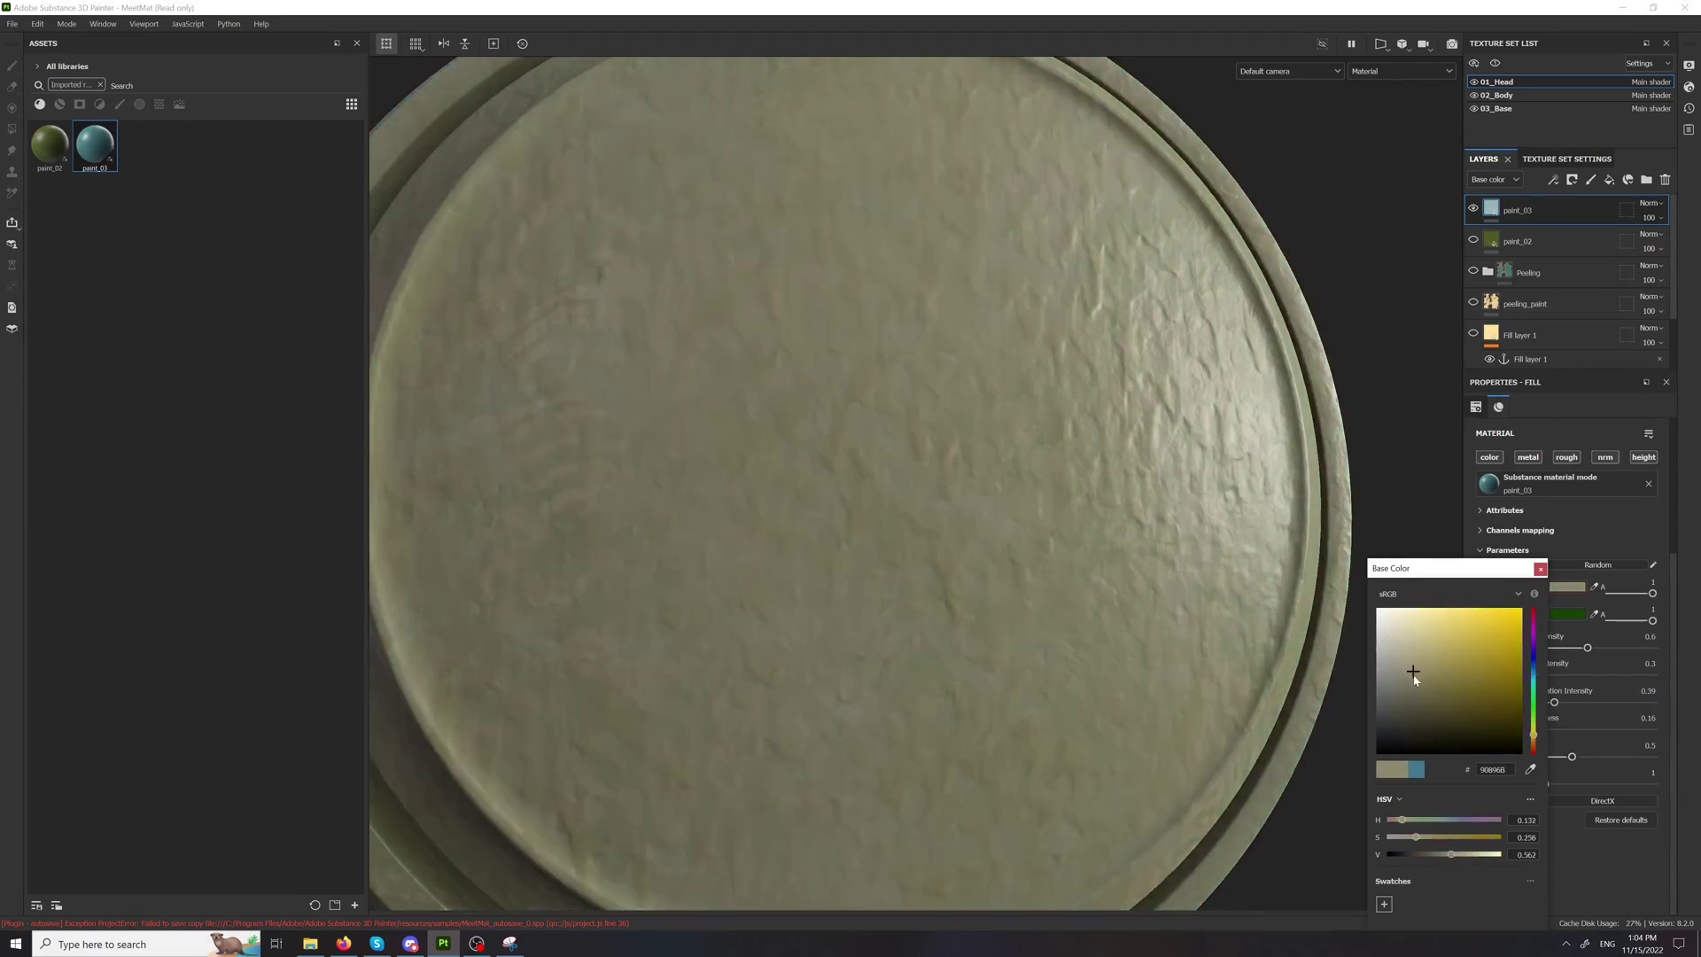
pyautogui.click(1541, 568)
# Step: Change the paint_03 layer's Secondary Color to a warm orange-brown
pyautogui.click(1566, 613)
pyautogui.click(1406, 635)
pyautogui.click(1533, 739)
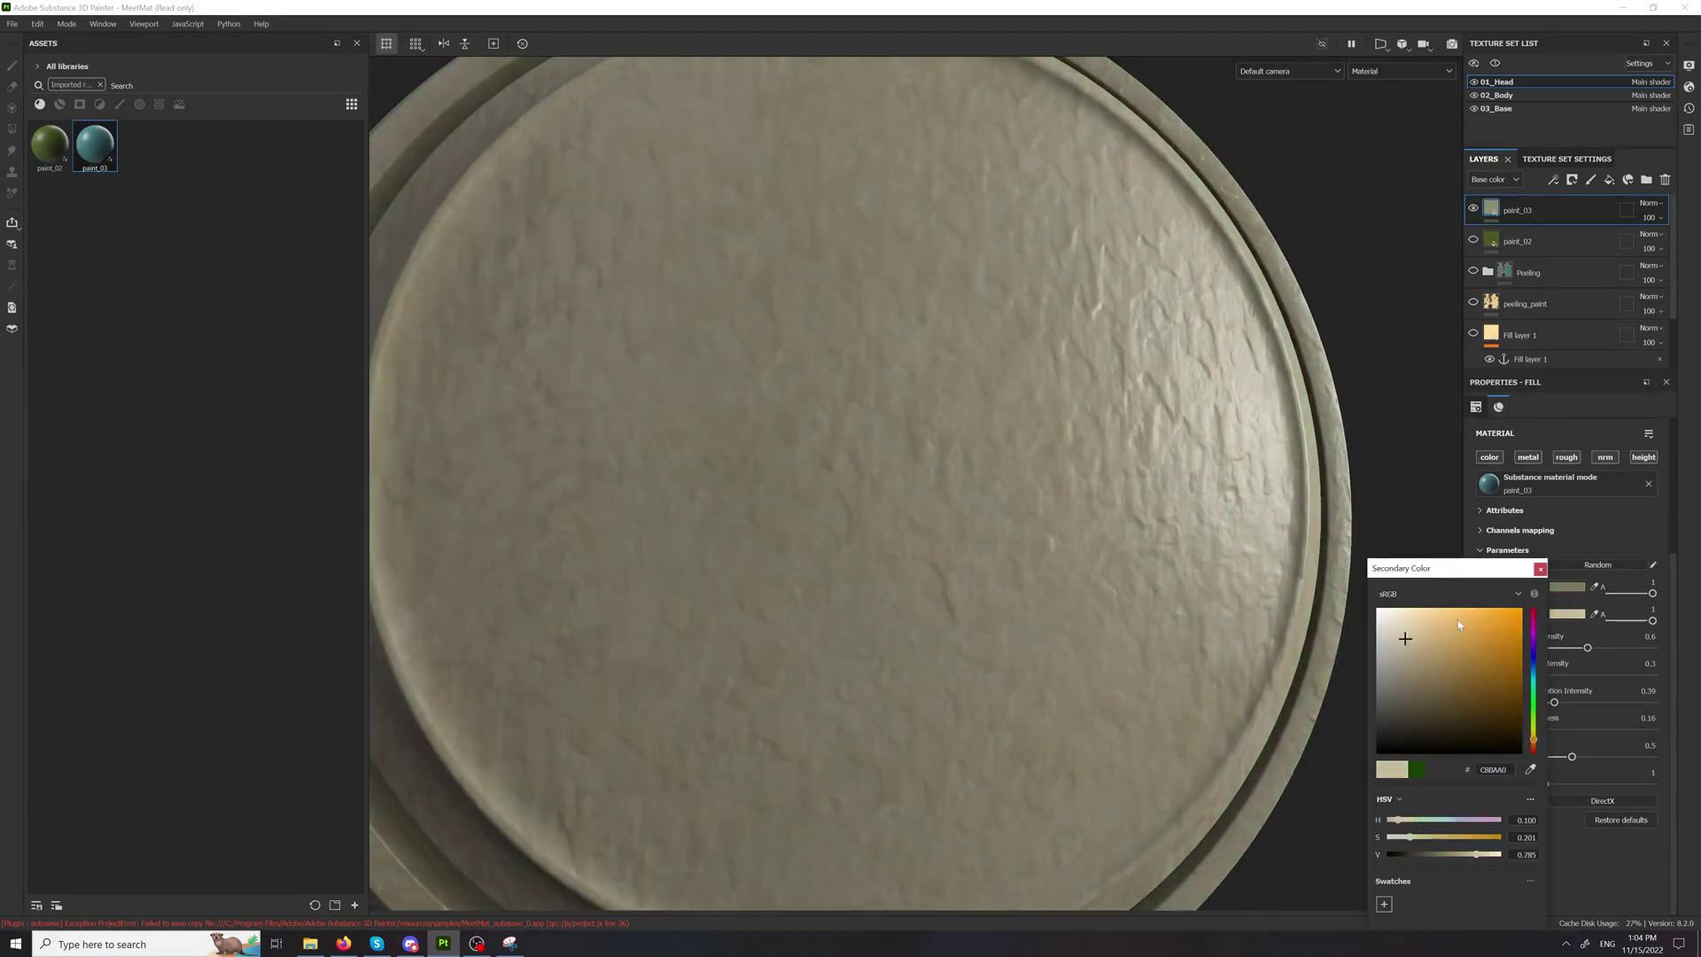
pyautogui.moveTo(1446, 612); pyautogui.dragTo(1477, 654)
pyautogui.click(1540, 568)
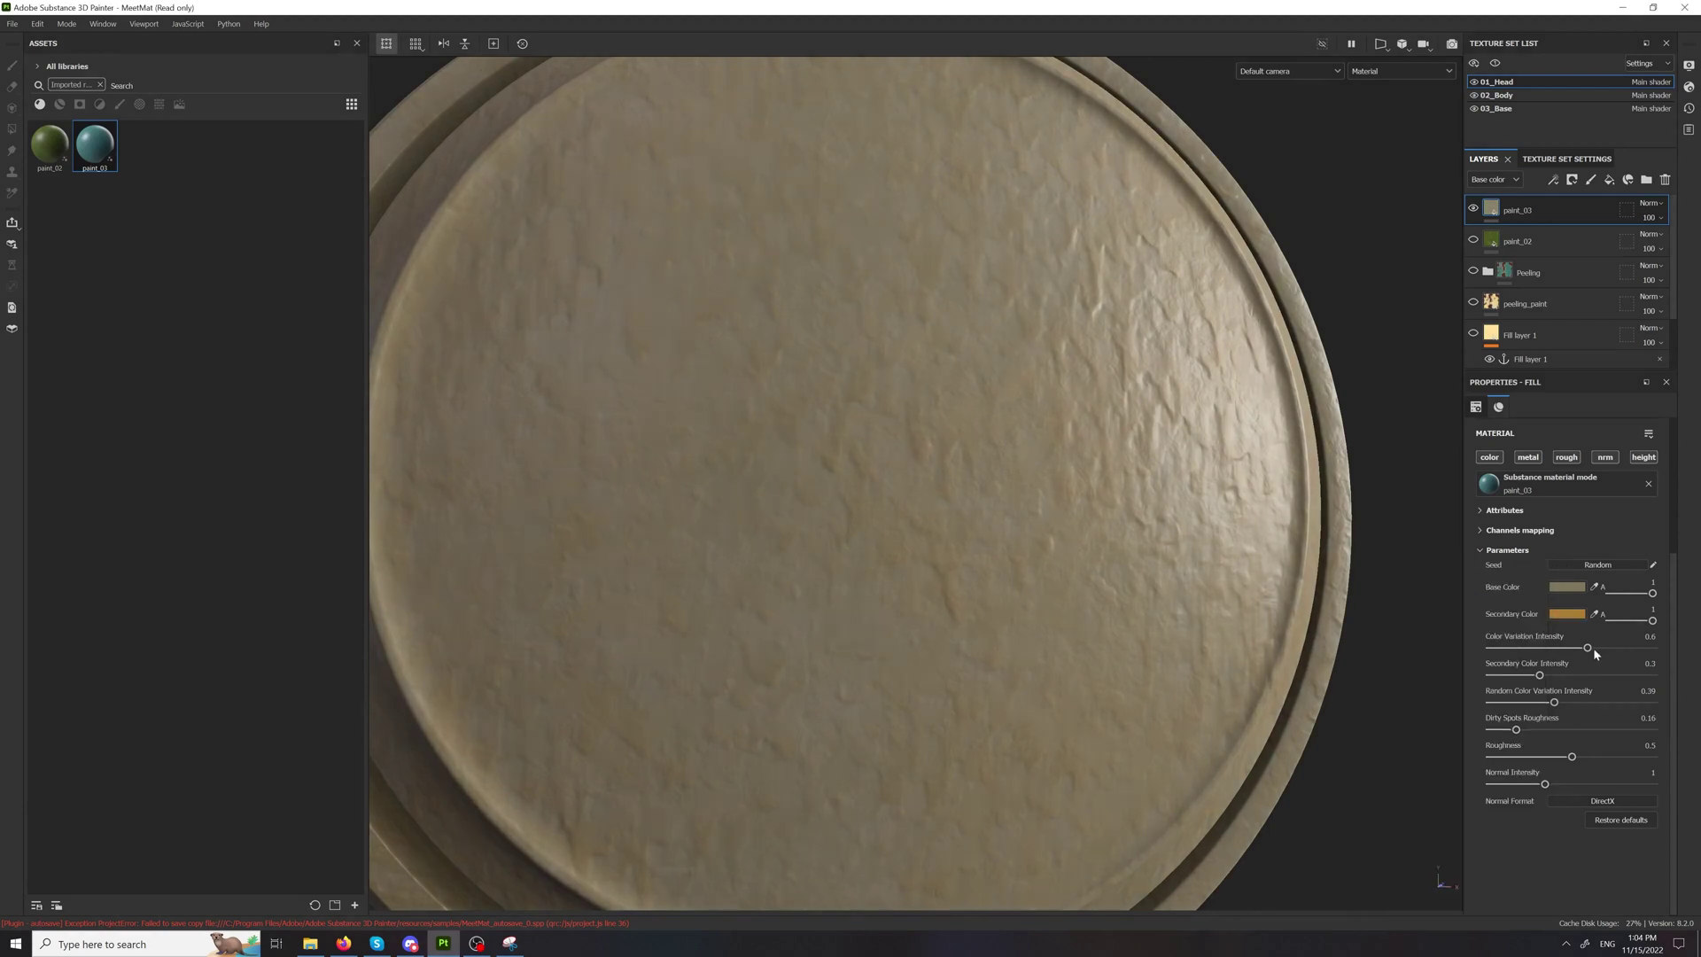
# Step: Raise paint_03's Color Variation Intensity to 1 and frame the whole head
pyautogui.moveTo(1589, 648); pyautogui.dragTo(1662, 646)
pyautogui.scroll(-5, 976, 478)
pyautogui.keyDown('alt'); pyautogui.moveTo(925, 456); pyautogui.dragTo(995, 464); pyautogui.keyUp('alt')
pyautogui.press('f')
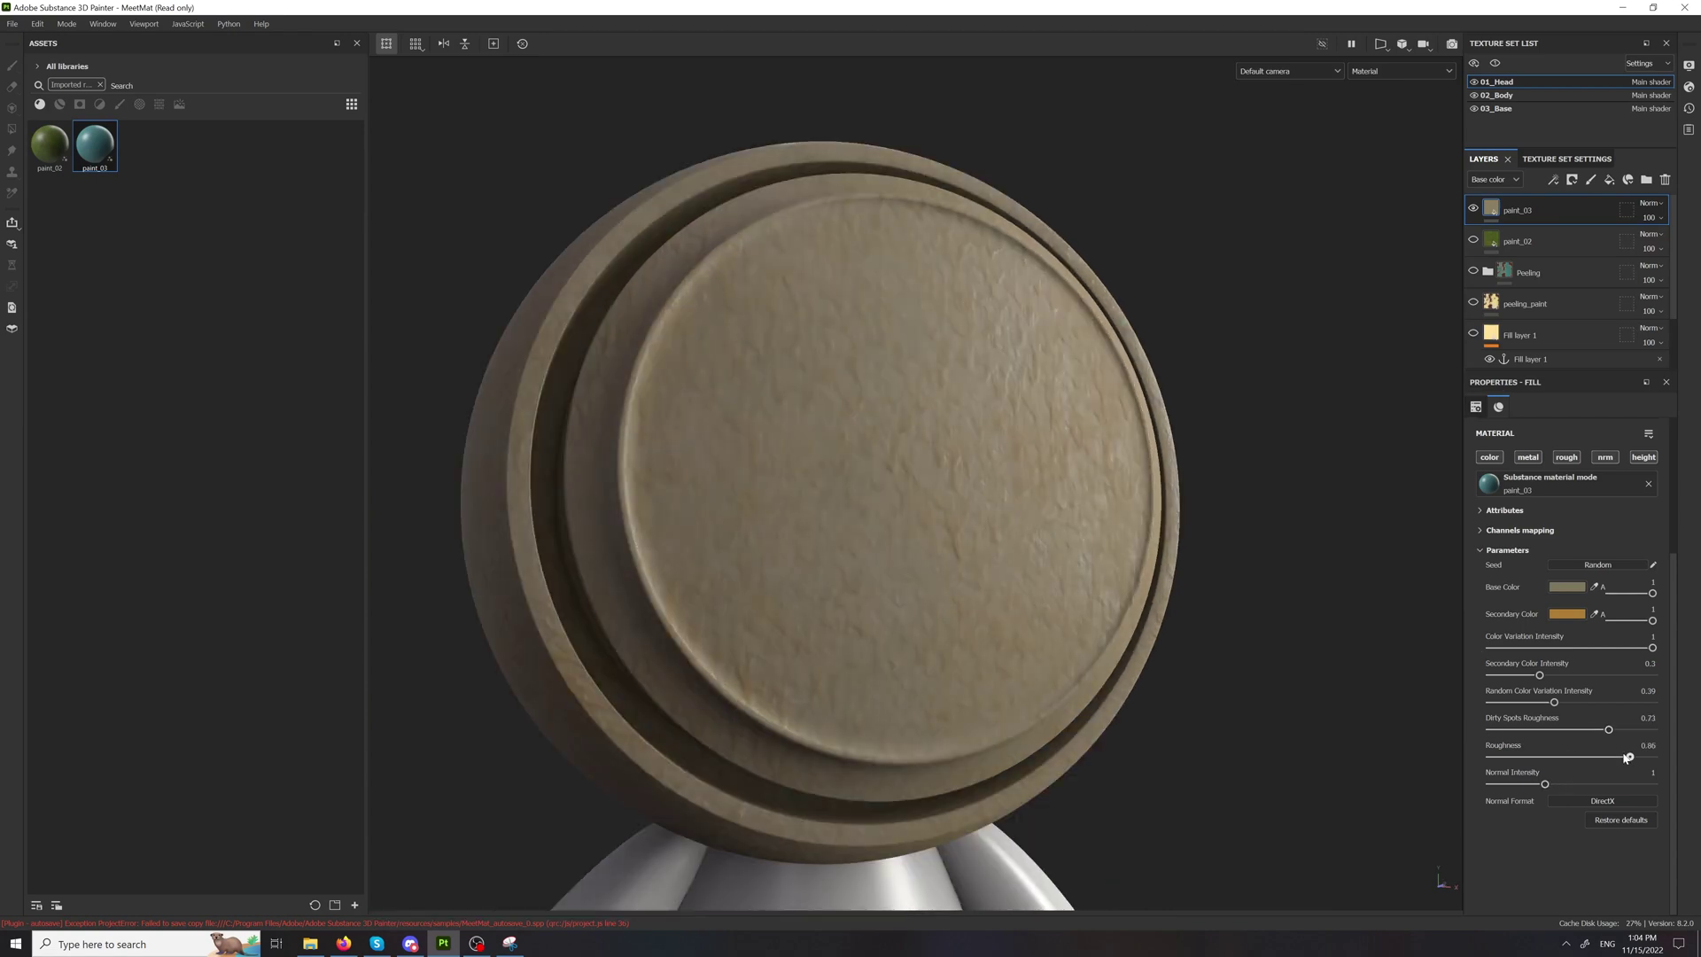
# Step: Set paint_03's Roughness to 0.24 and Random Color Variation Intensity to 0.61, and check the surface reflections
pyautogui.click(1619, 757)
pyautogui.click(1529, 756)
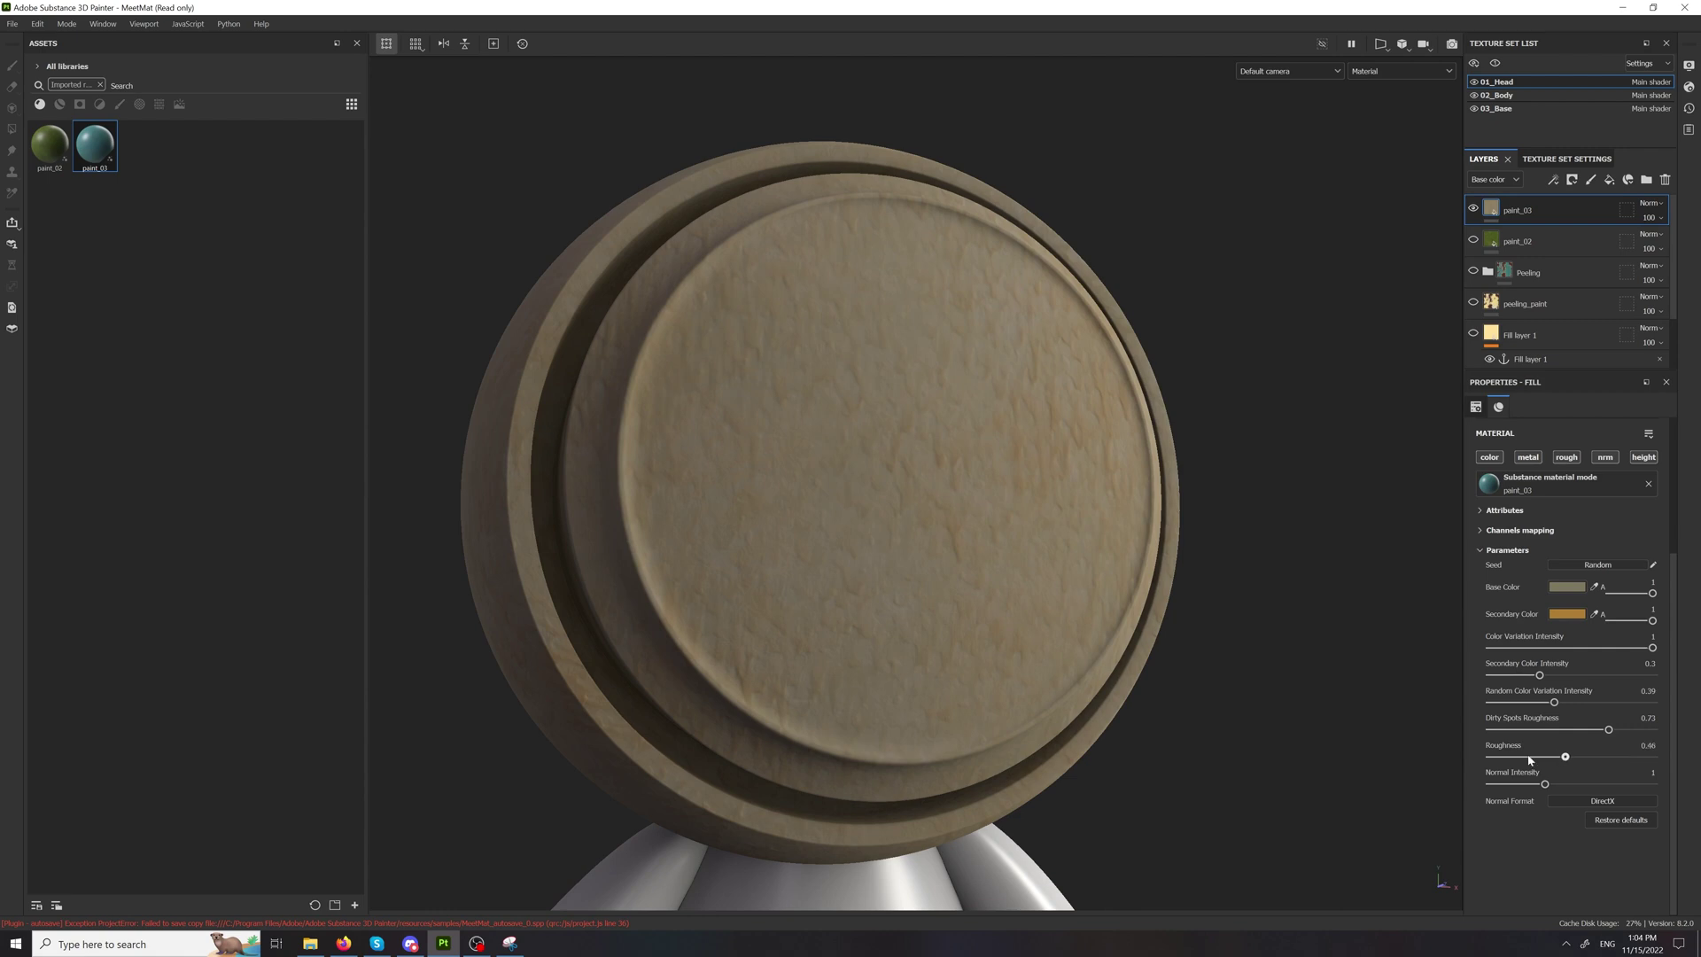
pyautogui.click(1590, 702)
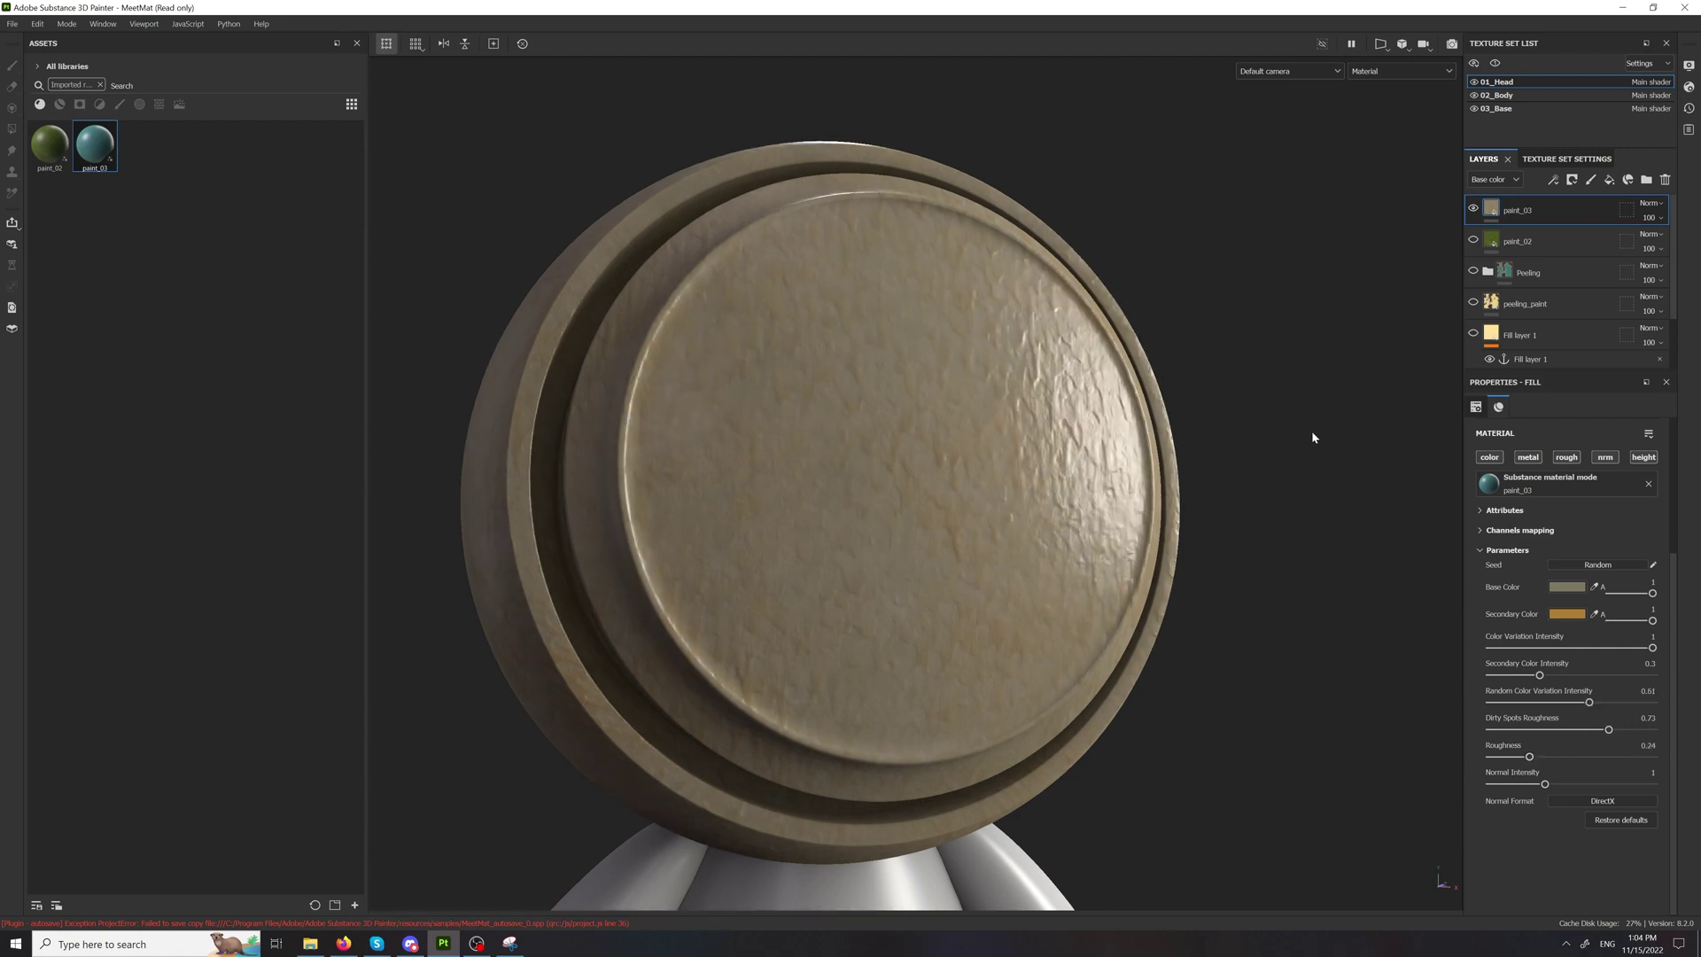
pyautogui.keyDown('alt'); pyautogui.moveTo(1049, 512); pyautogui.dragTo(1120, 514); pyautogui.keyUp('alt')
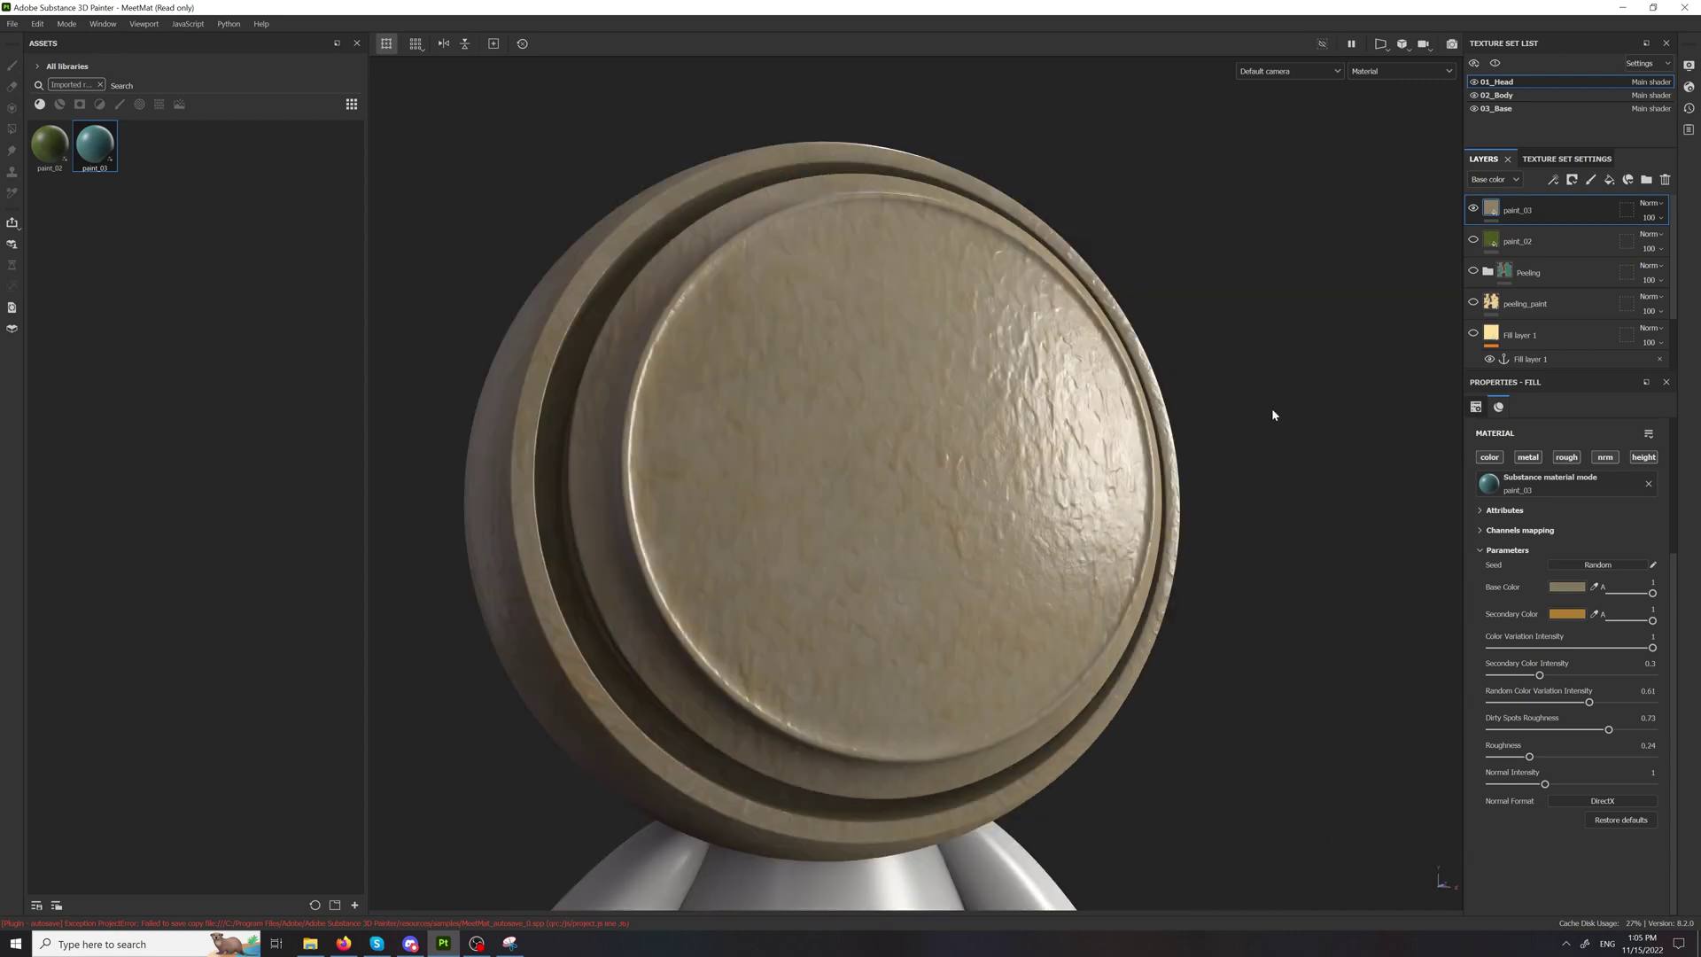